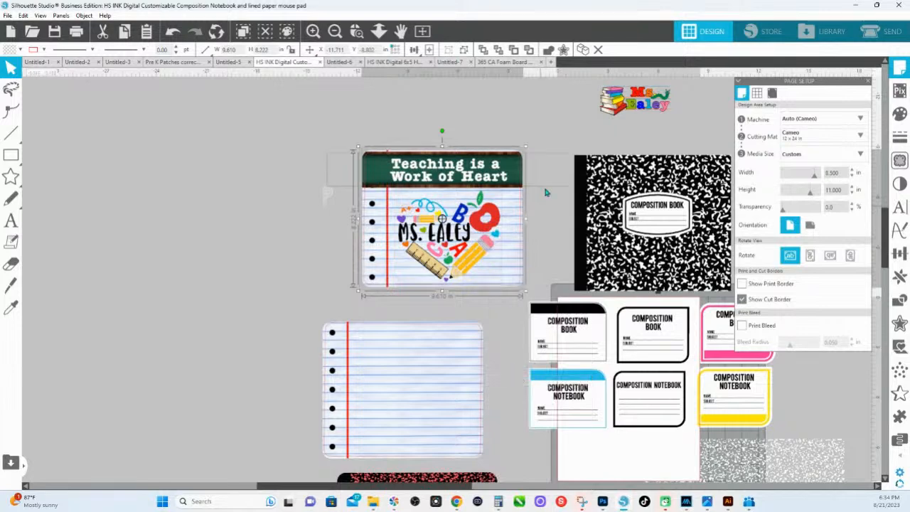
# Move the heart-shaped school design off the notebook-paper mouse pad into the empty area above it
pyautogui.click(546, 192)
pyautogui.click(484, 232)
pyautogui.moveTo(486, 232); pyautogui.dragTo(503, 95)
pyautogui.scroll(1, 503, 92)
pyautogui.scroll(3, 502, 92)
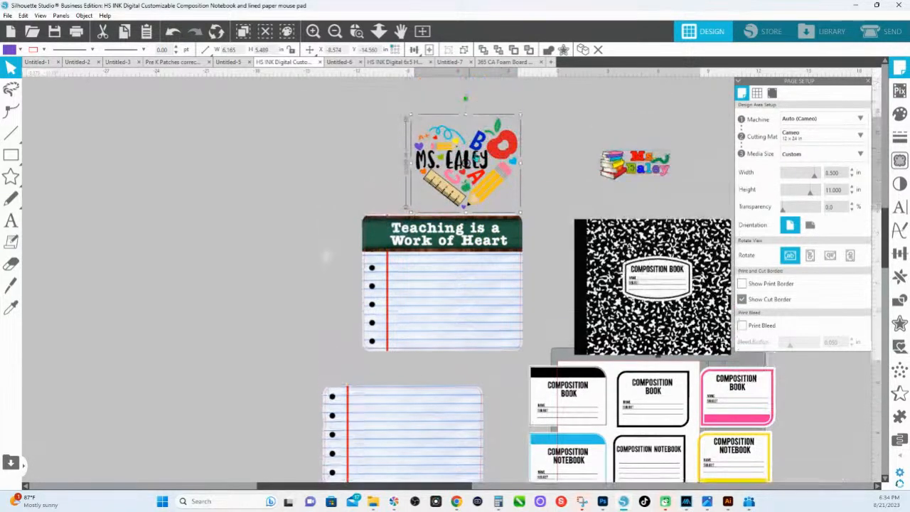
pyautogui.moveTo(510, 158); pyautogui.dragTo(489, 158)
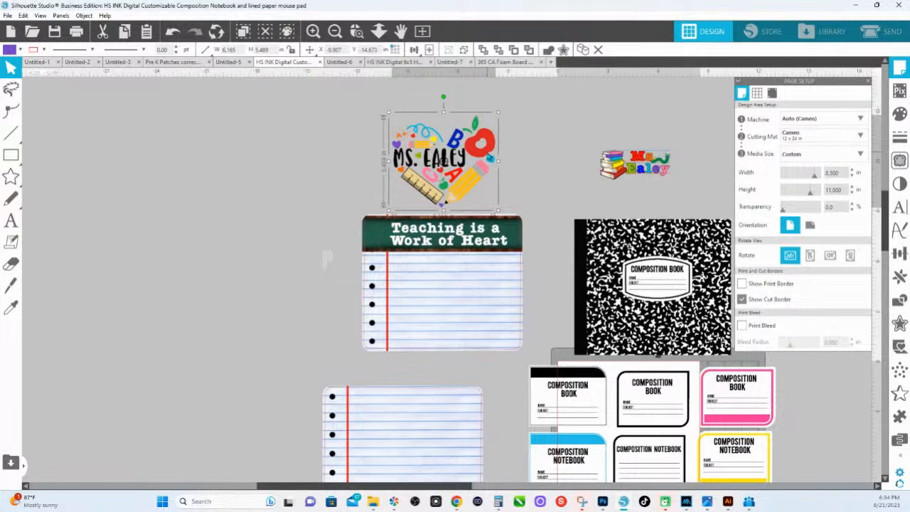
# Ungroup the heart-shaped school design so its elements can be selected individually
pyautogui.rightClick(484, 150)
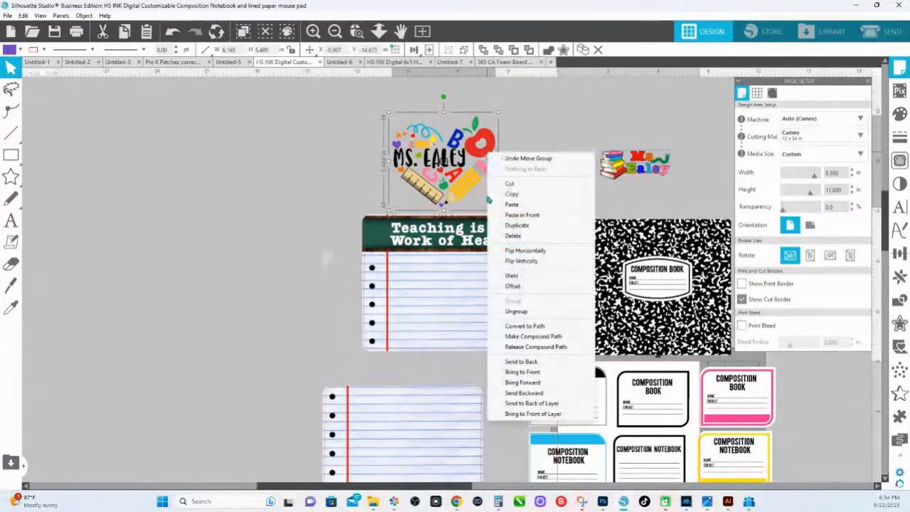
pyautogui.click(509, 313)
pyautogui.click(524, 157)
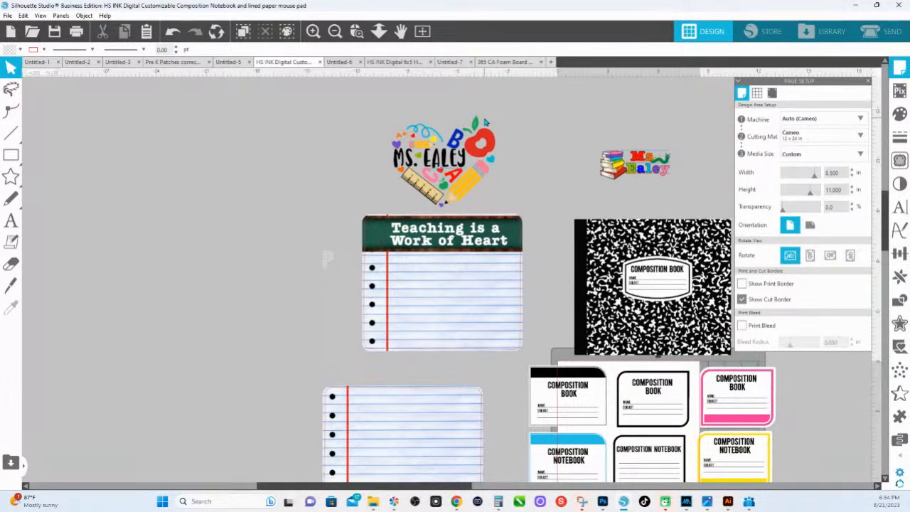
# Try a pale green fill on the whole grouped apple
pyautogui.click(482, 139)
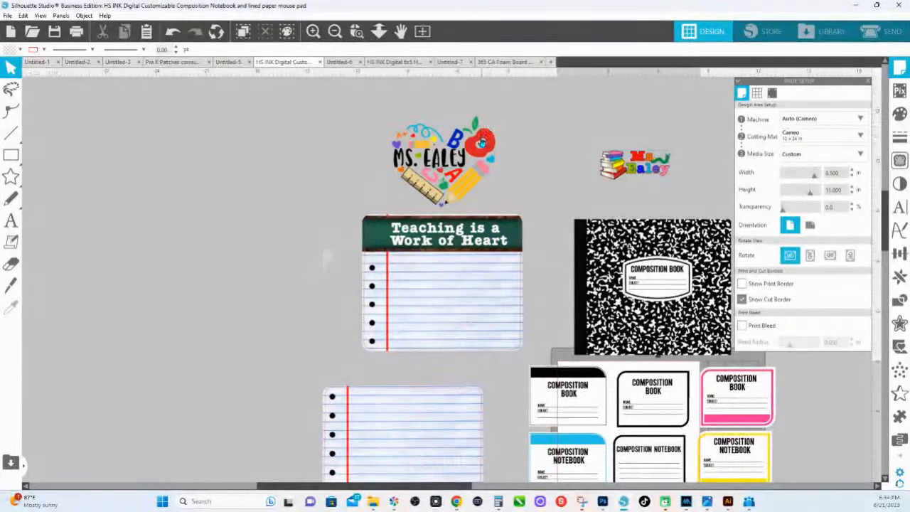
pyautogui.click(899, 120)
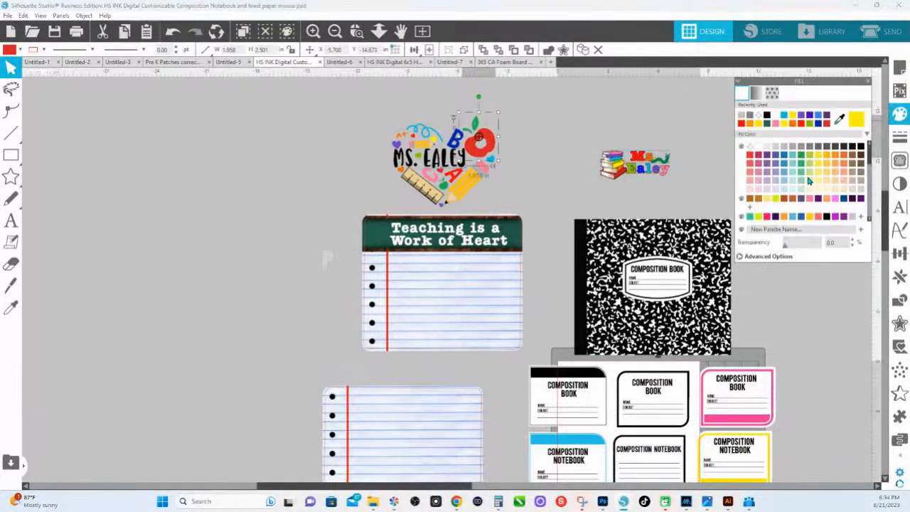
pyautogui.click(809, 182)
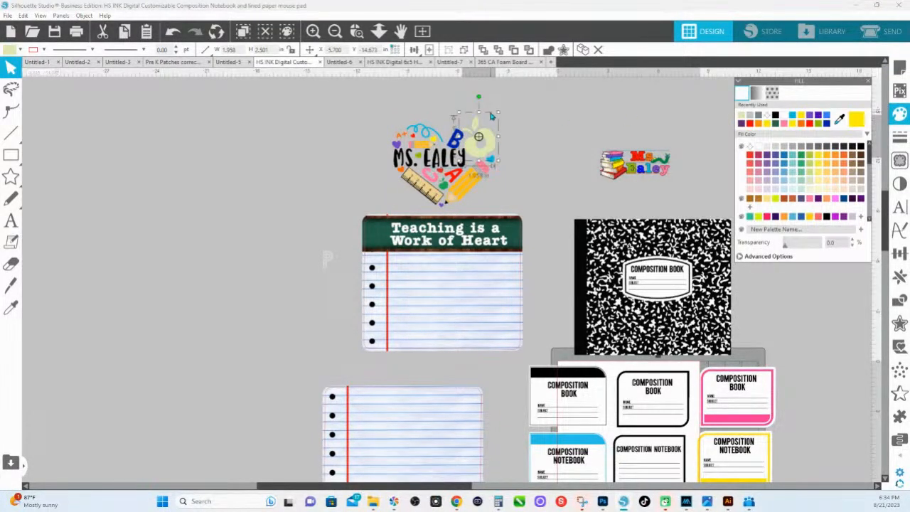
pyautogui.hotkey('ctrl', 'z')
# Ungroup the large red apple into its separate leaf, stem and body shapes
pyautogui.click(357, 31)
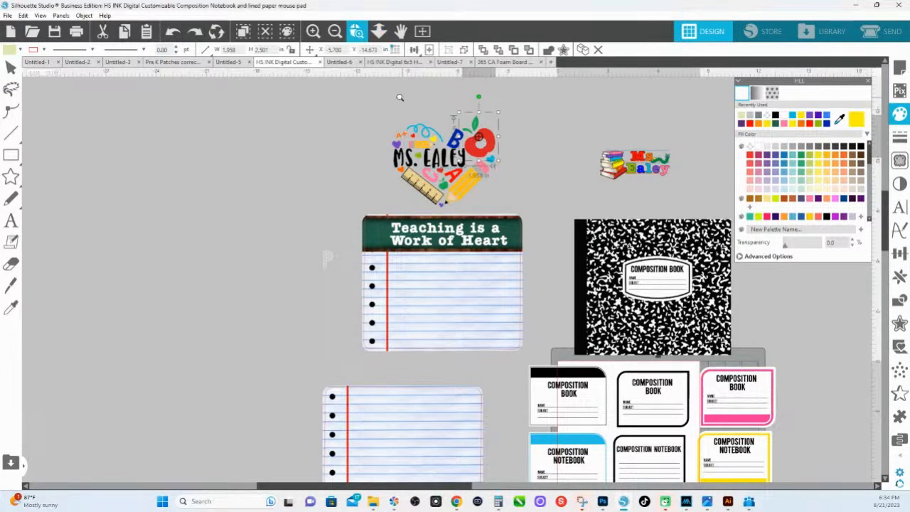
pyautogui.moveTo(399, 98); pyautogui.dragTo(551, 203)
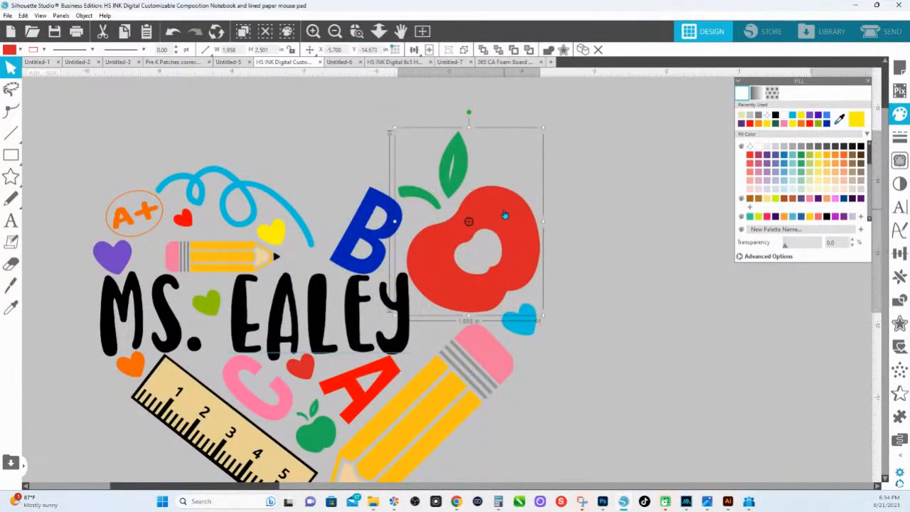
pyautogui.rightClick(504, 215)
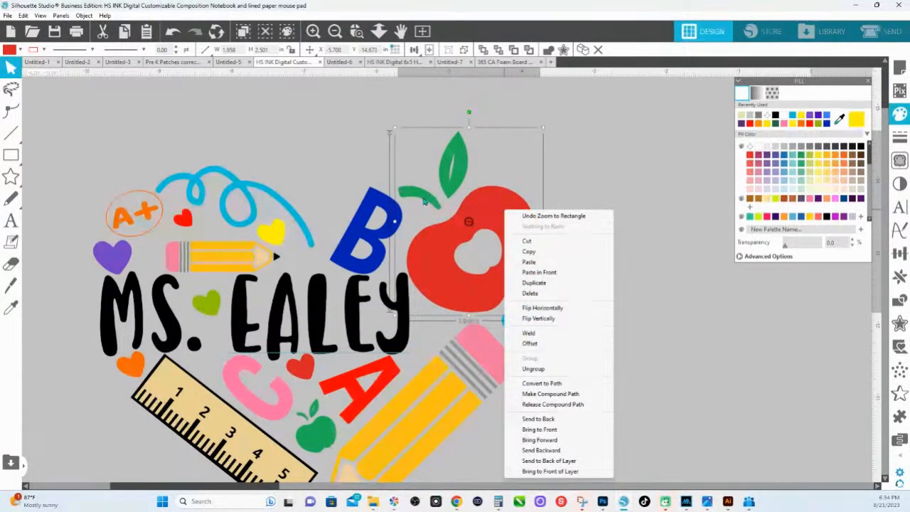
pyautogui.rightClick(468, 207)
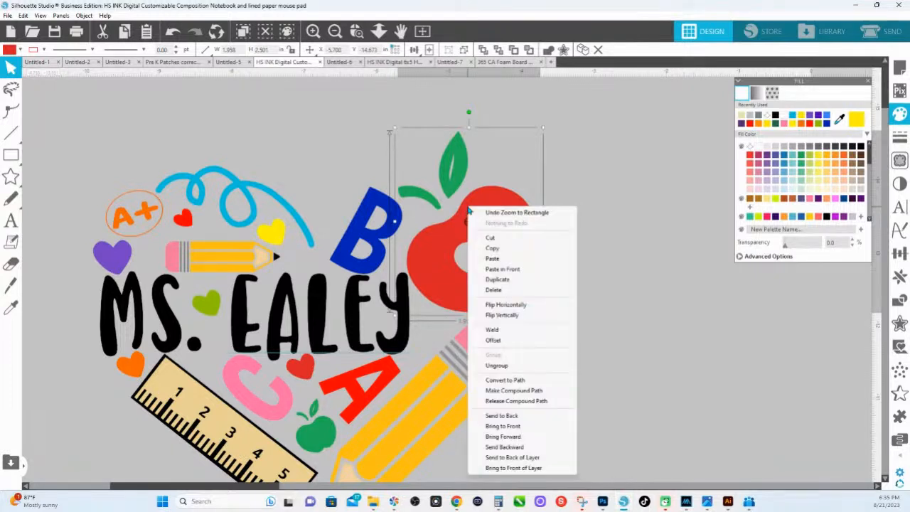
pyautogui.click(496, 366)
pyautogui.rightClick(499, 204)
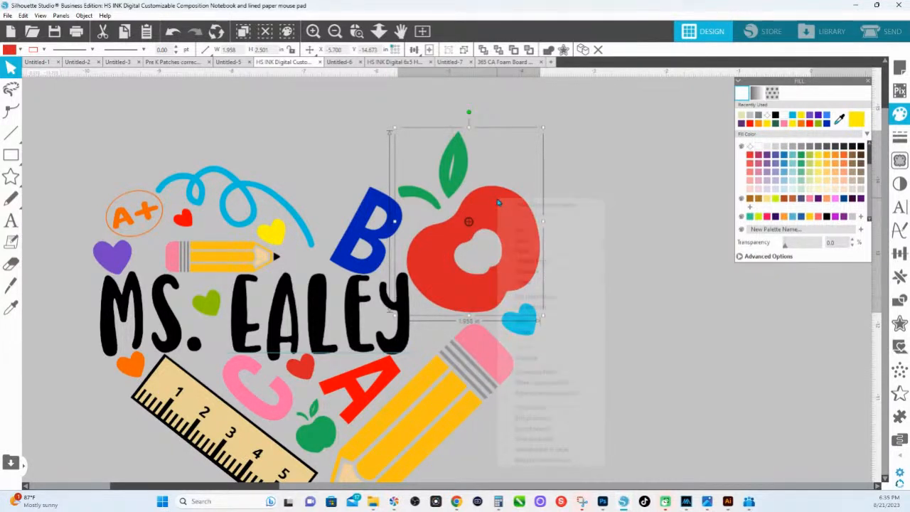
pyautogui.click(512, 357)
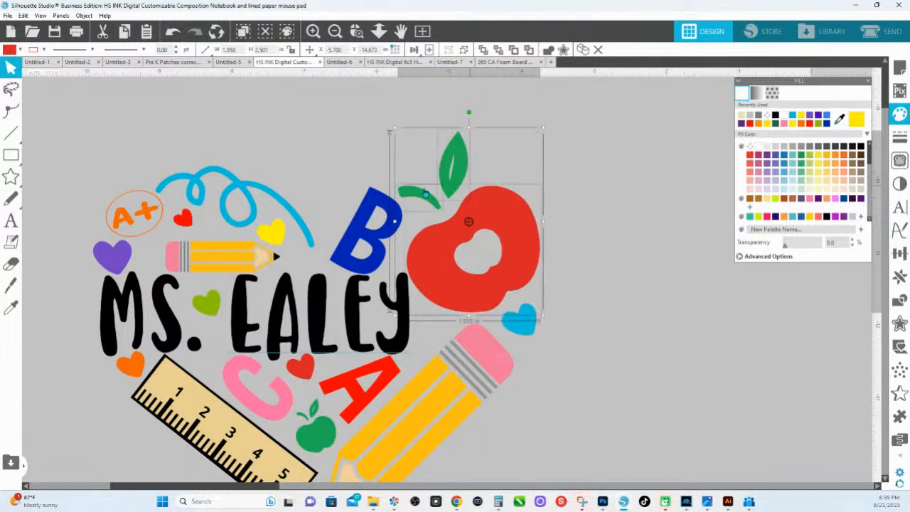
# Fill the large apple's stem with brown
pyautogui.click(431, 201)
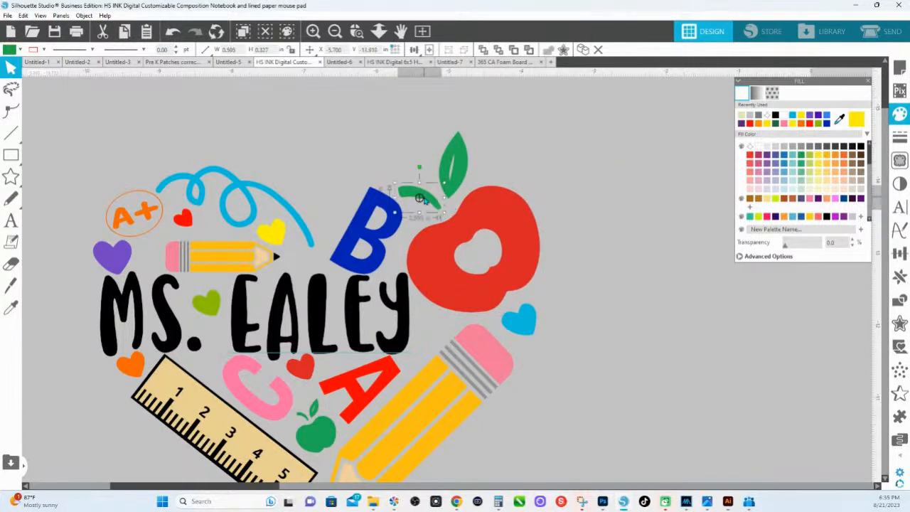
pyautogui.scroll(-5, 782, 206)
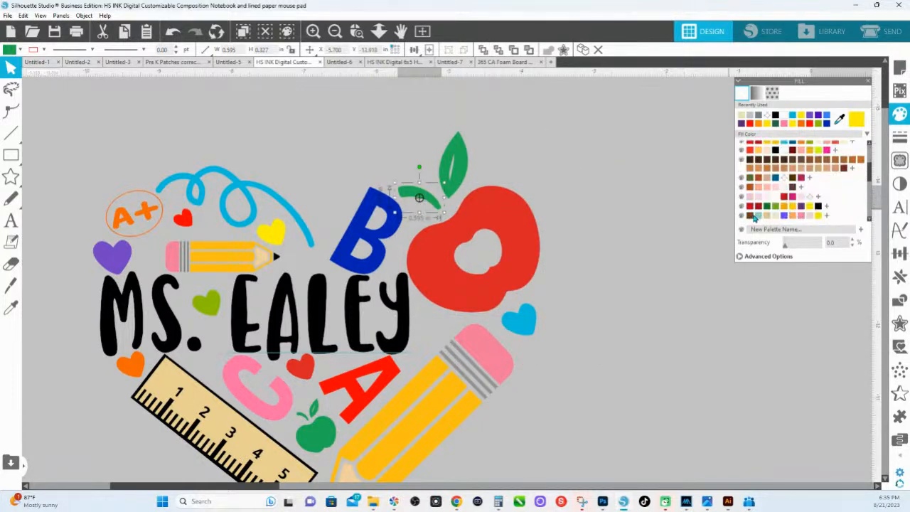
pyautogui.click(750, 216)
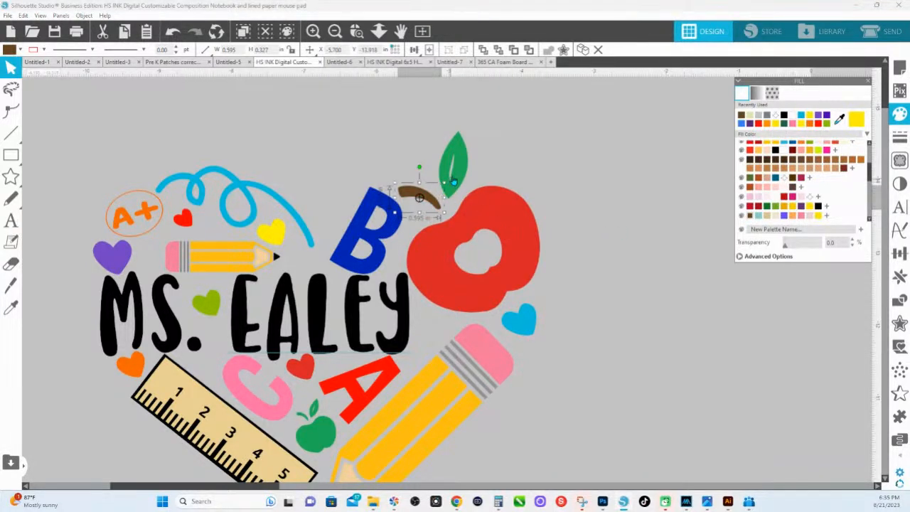
# Move the green leaf and the brown stem down so they touch the top of the apple body
pyautogui.click(459, 176)
pyautogui.moveTo(458, 176)
pyautogui.mouseDown()
pyautogui.moveTo(435, 206)
pyautogui.moveTo(442, 216)
pyautogui.moveTo(460, 185)
pyautogui.mouseUp()
pyautogui.click(436, 193)
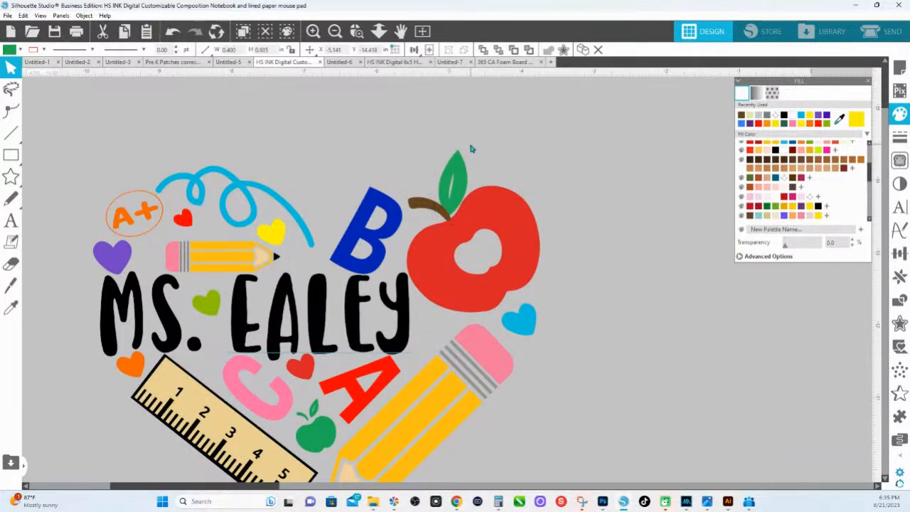
# Shrink the apple's leaf to about 0.33 × 0.77 in and tilt it slightly beside the stem
pyautogui.click(468, 158)
pyautogui.click(461, 173)
pyautogui.moveTo(472, 148); pyautogui.dragTo(440, 186)
pyautogui.click(377, 32)
pyautogui.rightClick(386, 234)
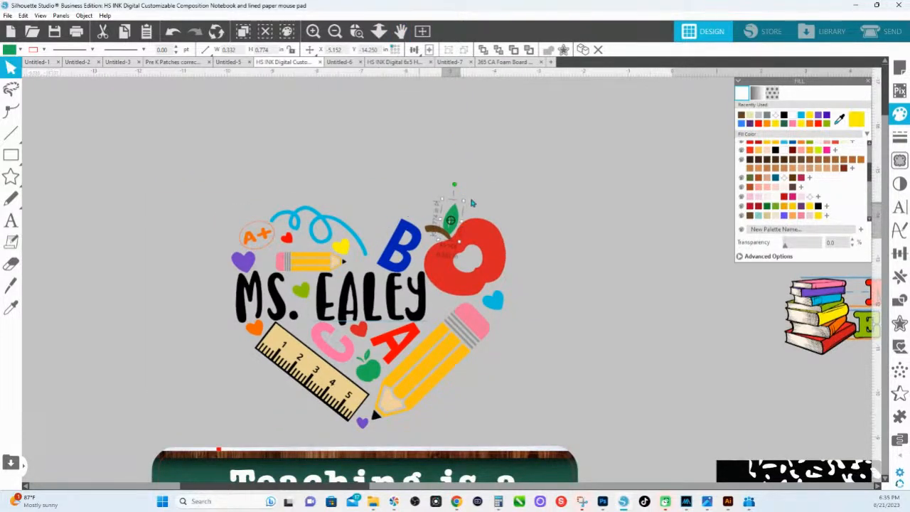
# Select the apple's leaf, stem and body together and move them slightly upward, away from the blue heart
pyautogui.click(474, 246)
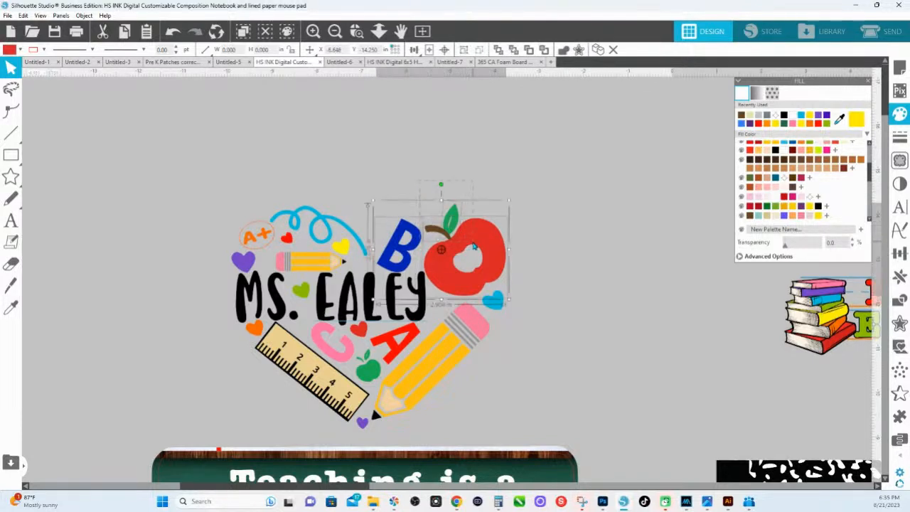
pyautogui.click(486, 197)
pyautogui.click(453, 219)
pyautogui.keyDown('shift'); pyautogui.click(475, 240); pyautogui.keyUp('shift')
pyautogui.moveTo(480, 246); pyautogui.dragTo(481, 237)
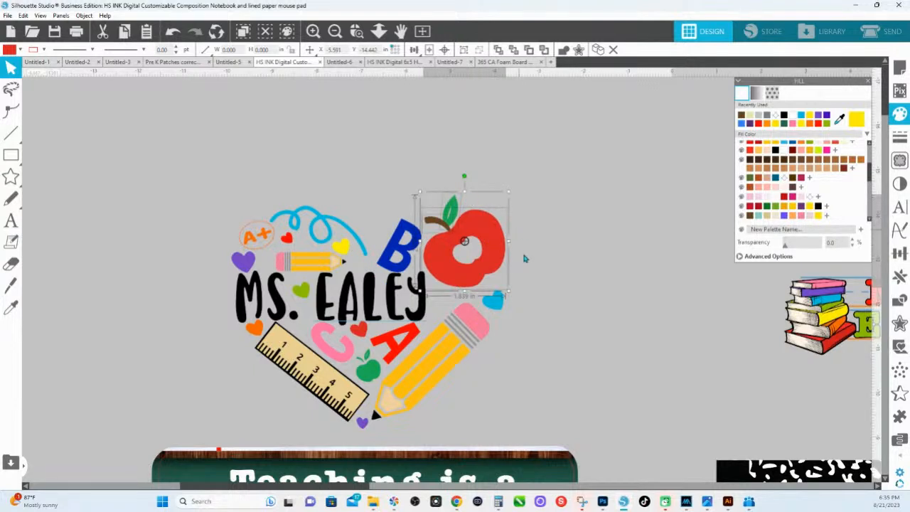
# Enlarge the red apple body to about 1.90 × 1.81 in and rotate it slightly counterclockwise
pyautogui.click(566, 301)
pyautogui.click(499, 266)
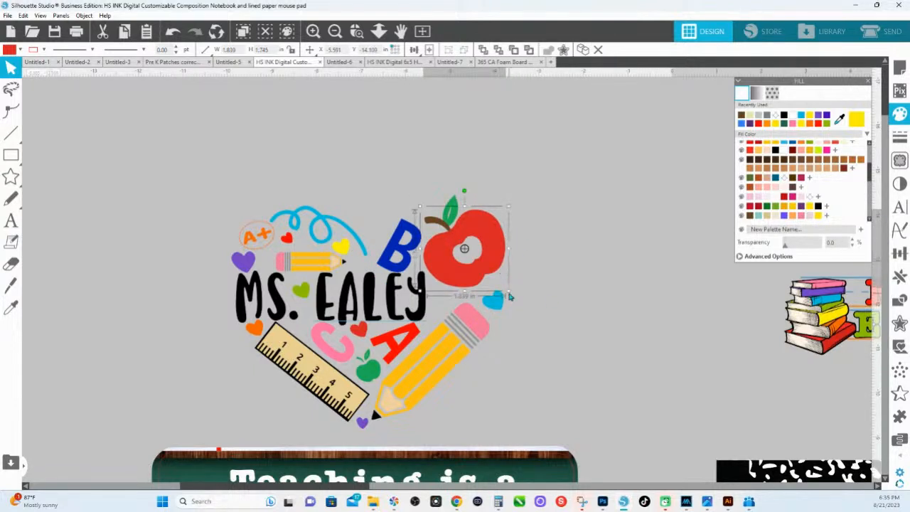
pyautogui.moveTo(508, 292); pyautogui.dragTo(512, 293)
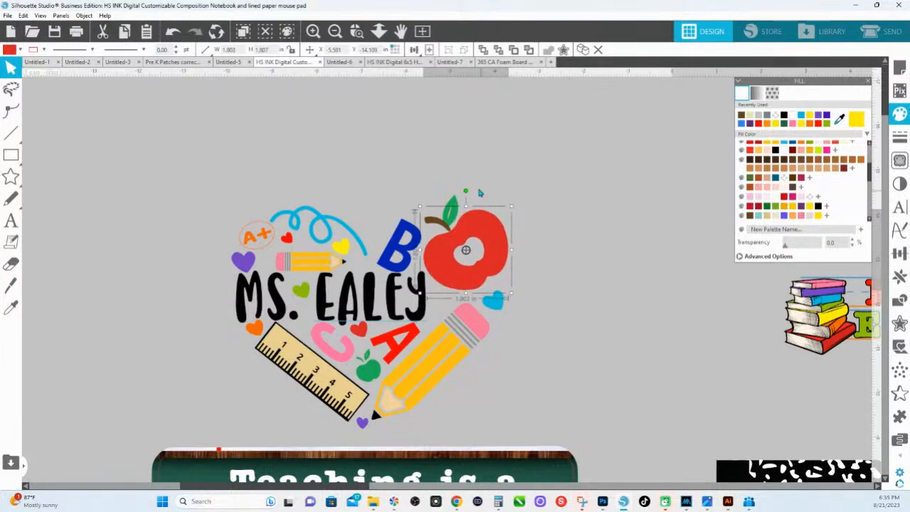
pyautogui.moveTo(465, 190); pyautogui.dragTo(464, 192)
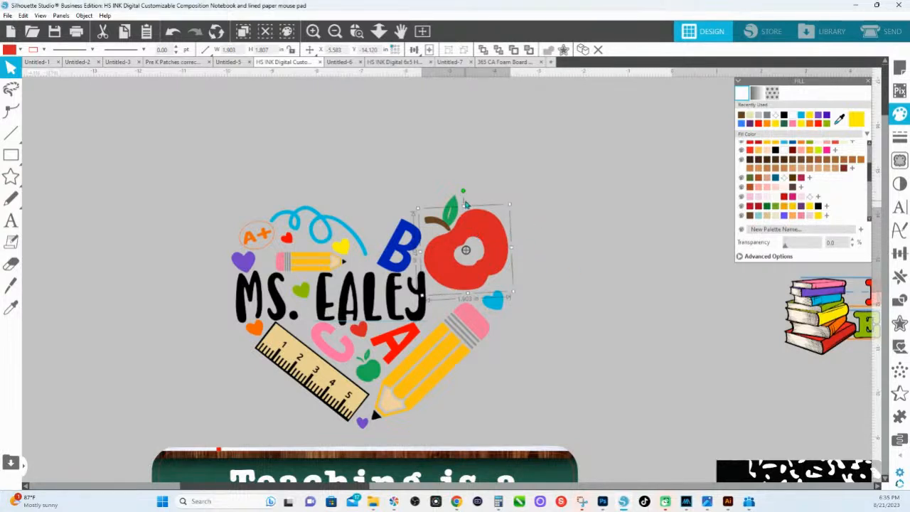
pyautogui.rightClick(451, 217)
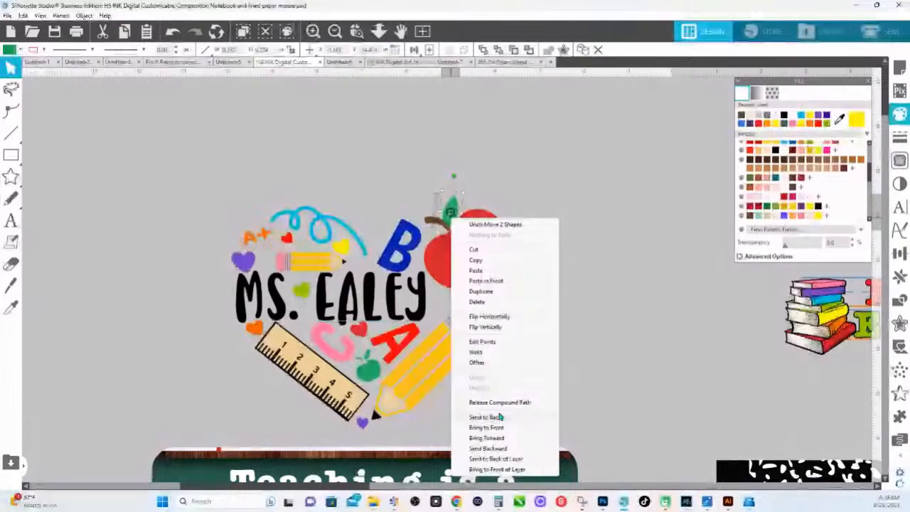
pyautogui.click(655, 199)
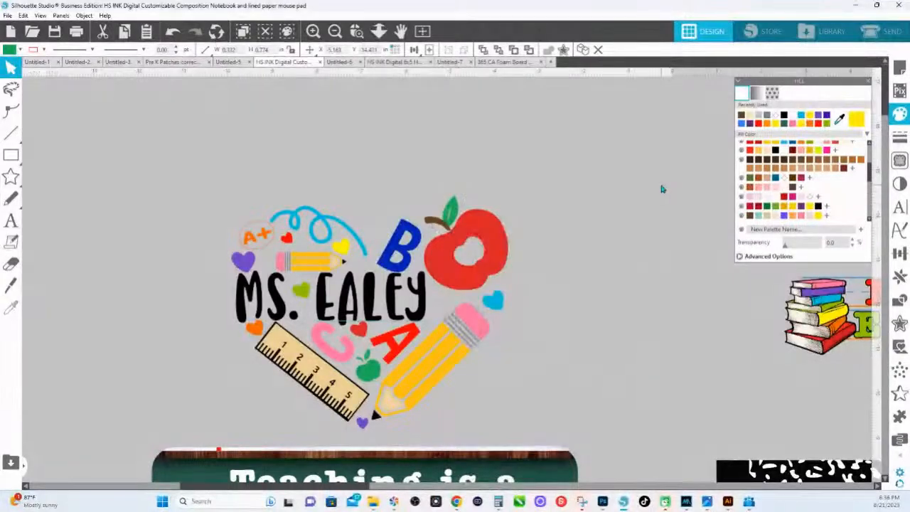
# Undo the bright yellow fill on the large pencil and ungroup the pencil into its separate parts
pyautogui.click(440, 349)
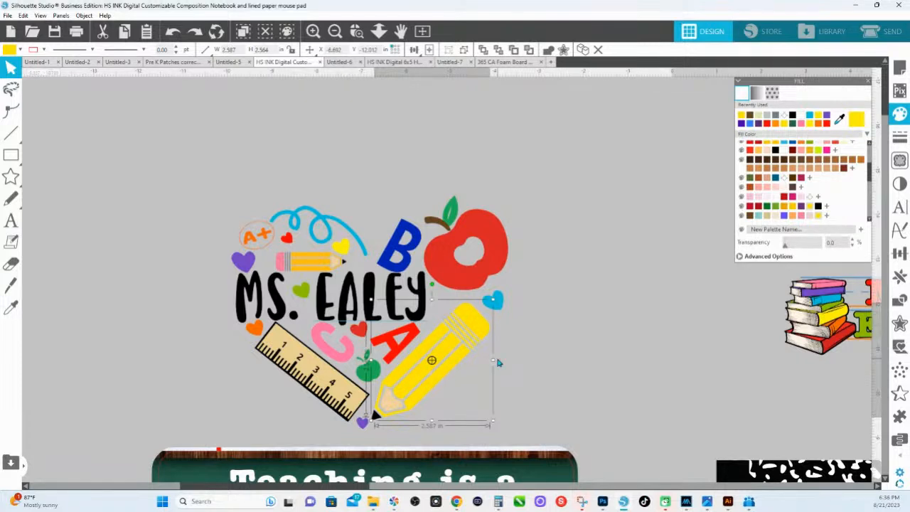
pyautogui.hotkey('ctrl', 'z')
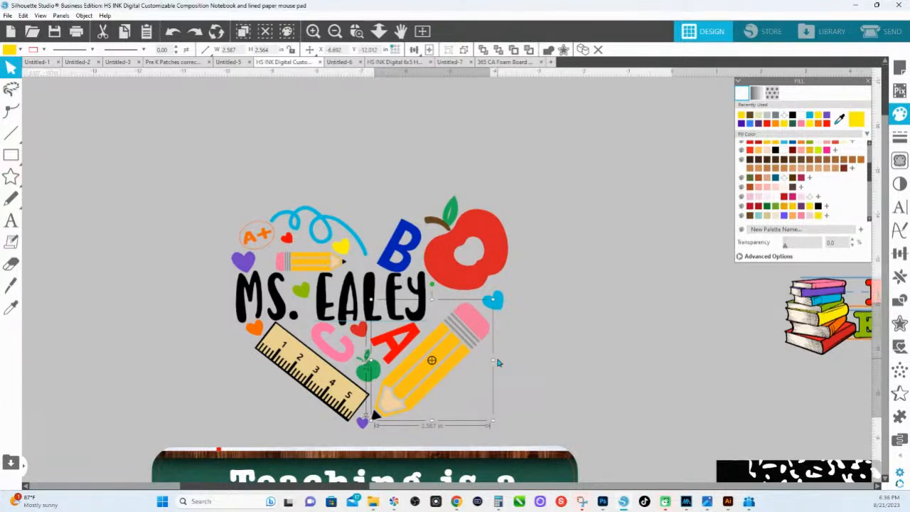
pyautogui.rightClick(464, 348)
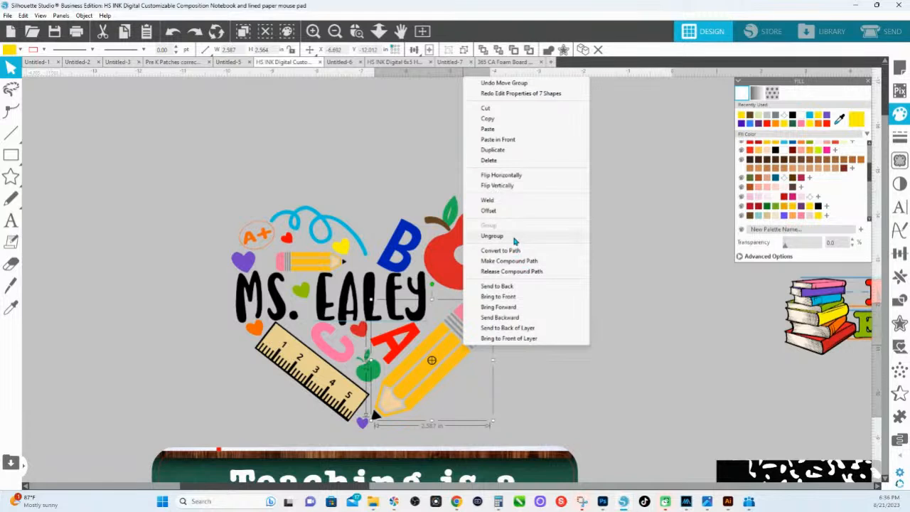
pyautogui.click(493, 236)
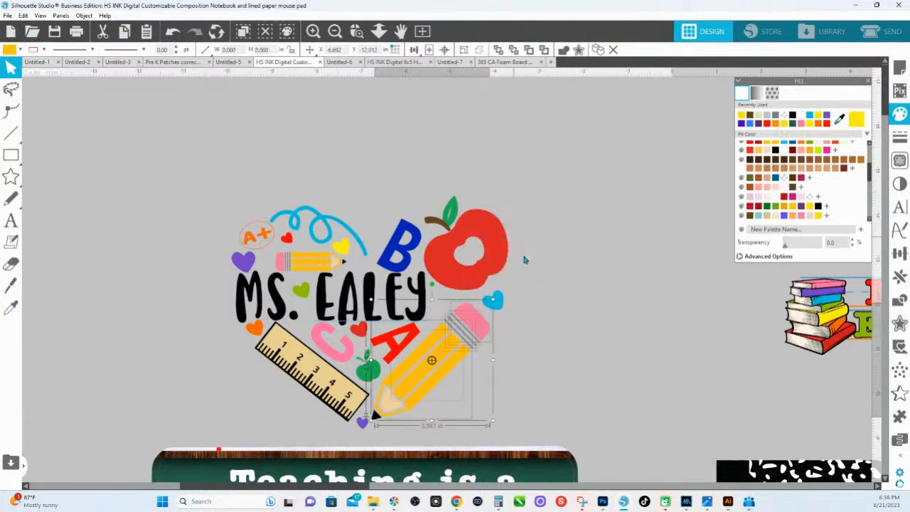
# Fill the large pencil's outer body with hot pink, and recolor it by sampling the golden yellow of its middle stripe
pyautogui.click(431, 390)
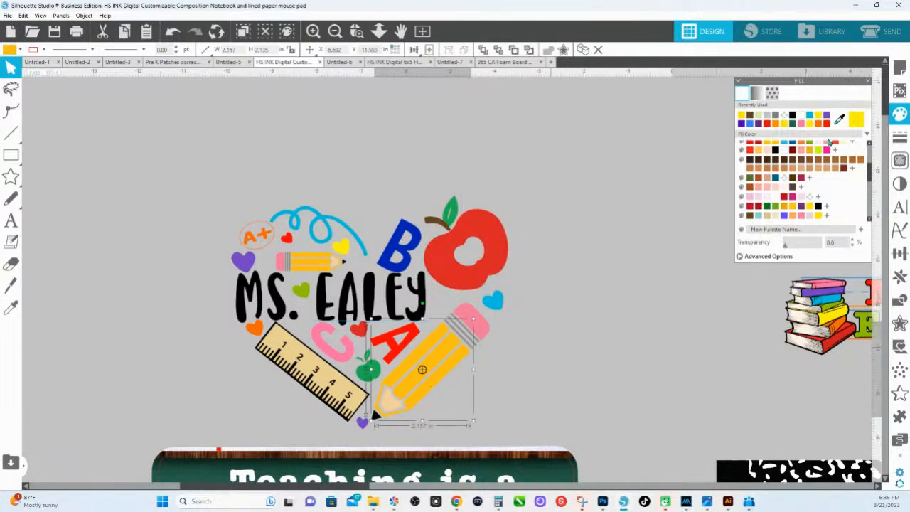
pyautogui.click(827, 150)
pyautogui.press('i')
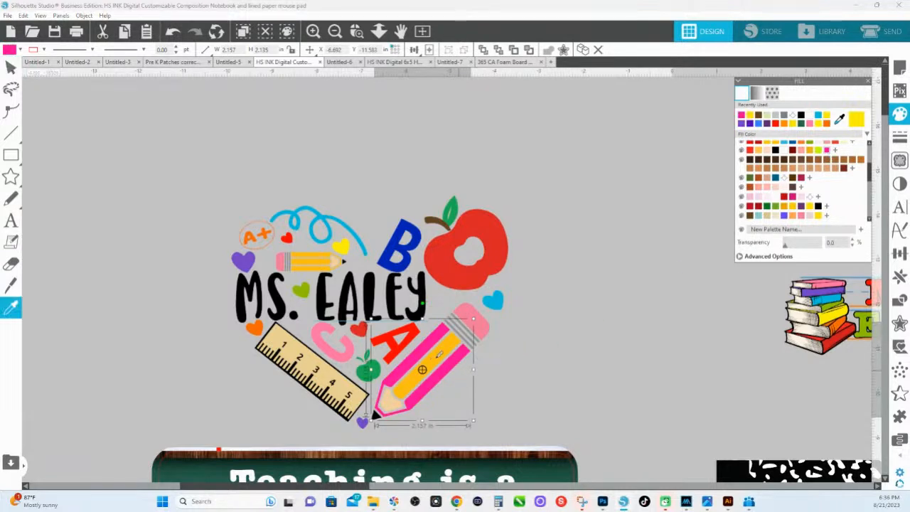
pyautogui.click(444, 359)
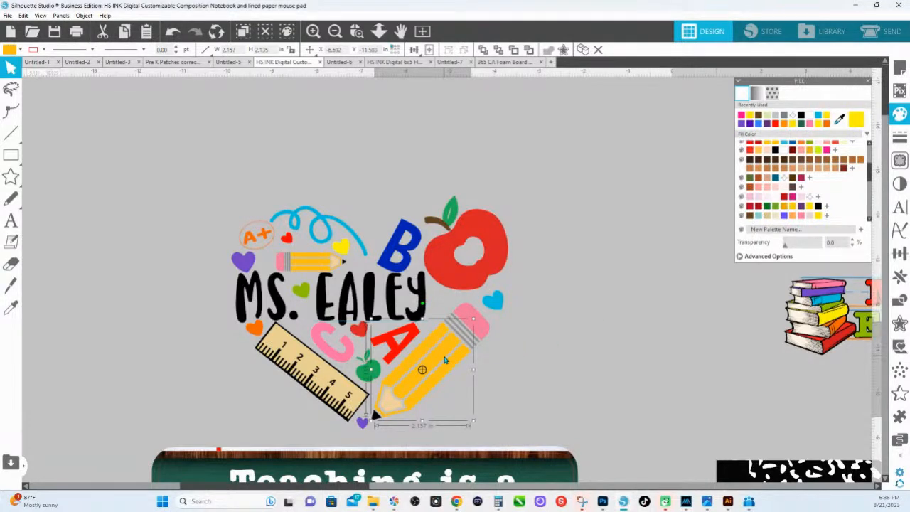
# Fill all of the large pencil's body pieces with hot pink, and replace that with the teal and grey geometric fill pattern
pyautogui.click(828, 151)
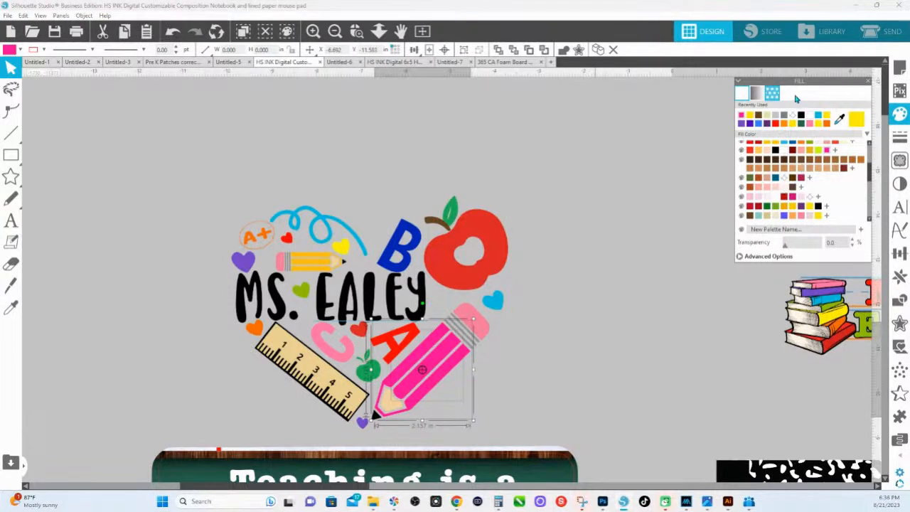
pyautogui.click(775, 98)
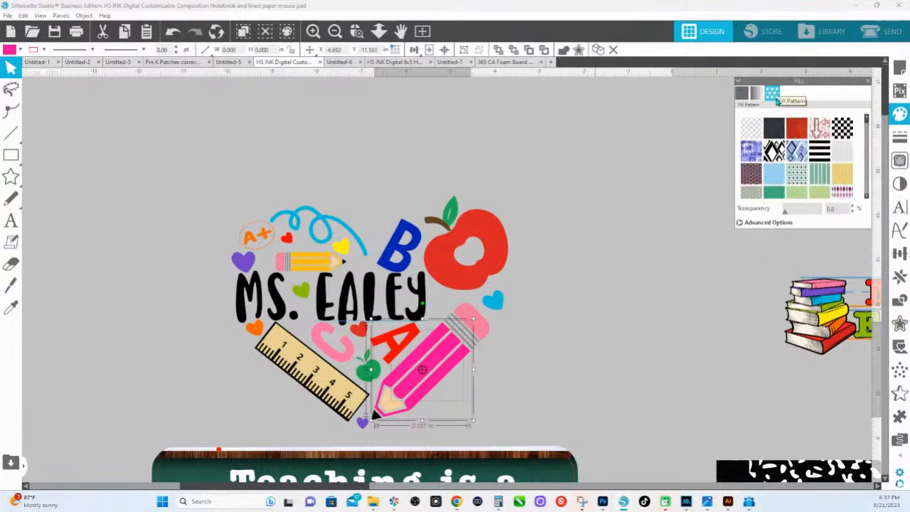
pyautogui.click(798, 177)
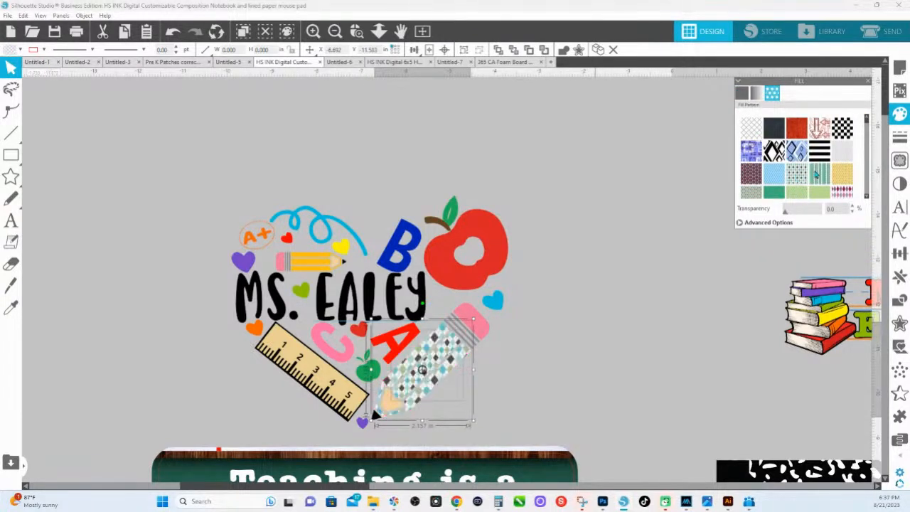
# Replace the fill of the large pencil's body pieces with the multicolored polka-dot pattern on light yellow
pyautogui.click(823, 175)
pyautogui.click(843, 177)
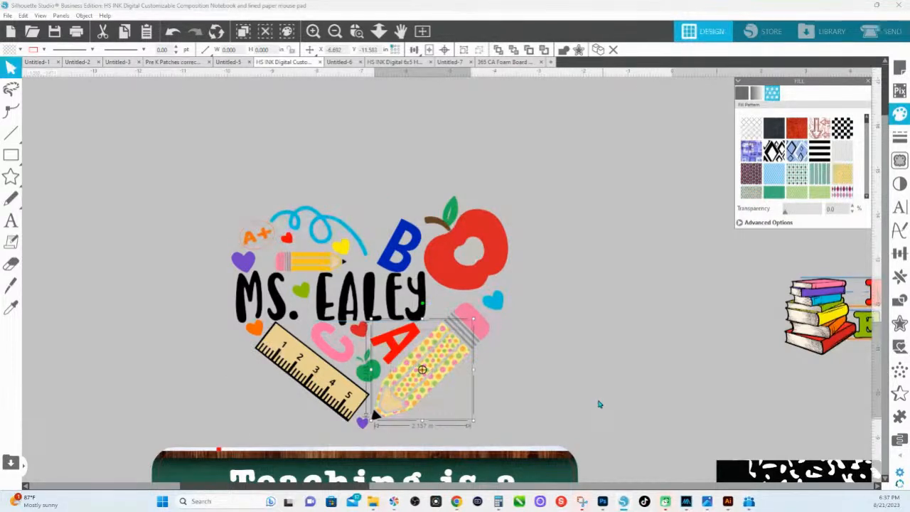
# Nudge the "Teaching is a Work of Heart" title slightly up and left on the green chalkboard header
pyautogui.scroll(-3, 523, 392)
pyautogui.scroll(-4, 525, 389)
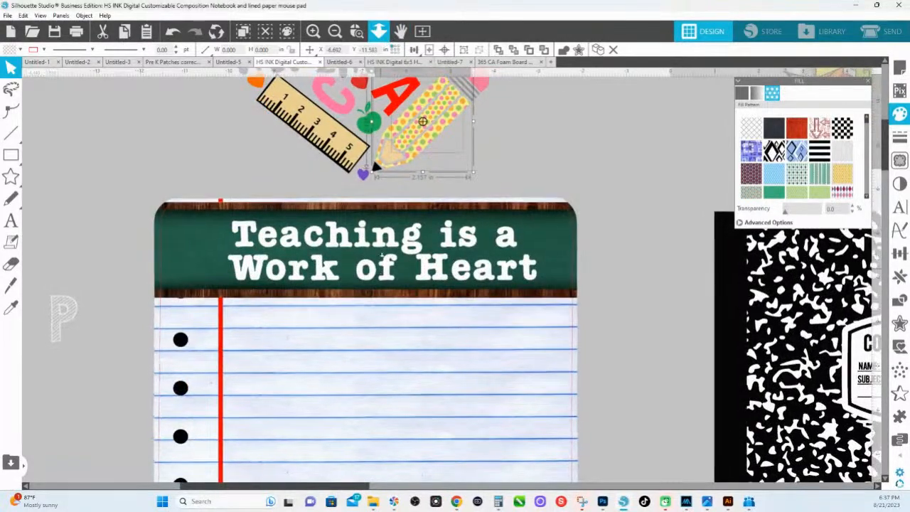
pyautogui.click(381, 36)
pyautogui.click(347, 254)
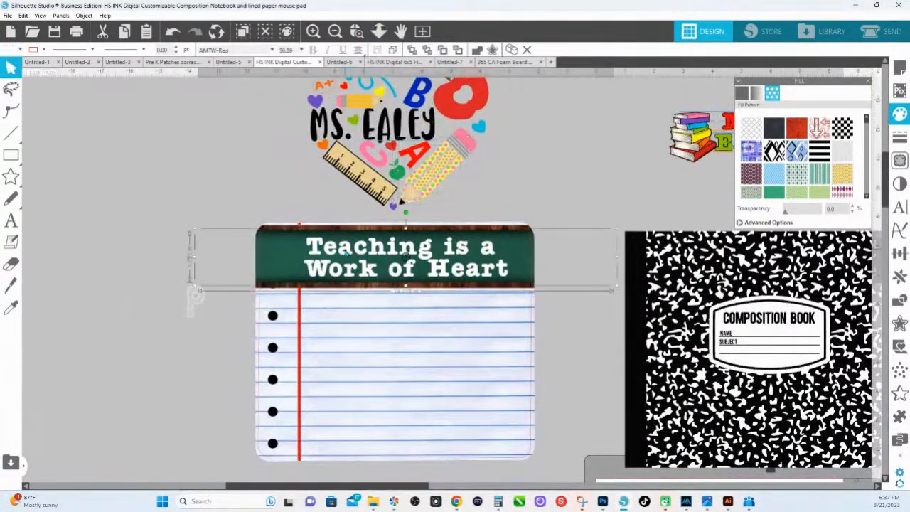
pyautogui.moveTo(347, 253); pyautogui.dragTo(345, 252)
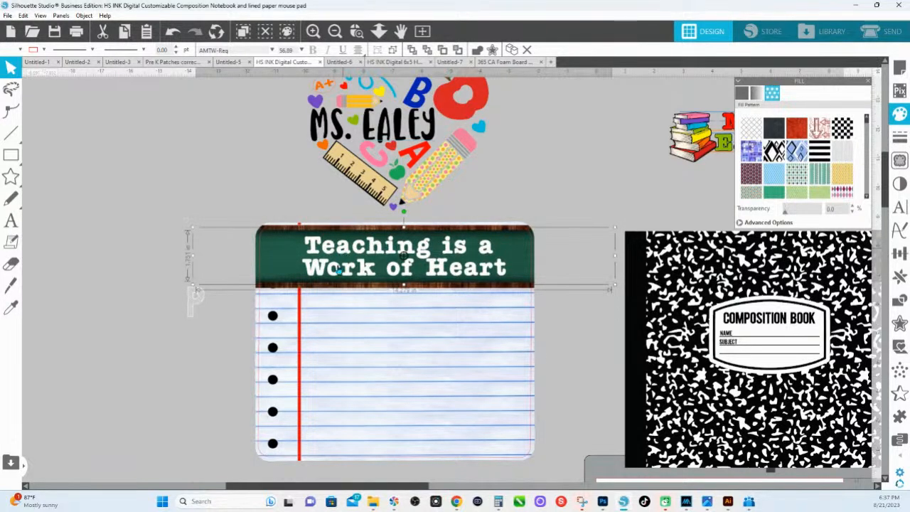
pyautogui.click(286, 269)
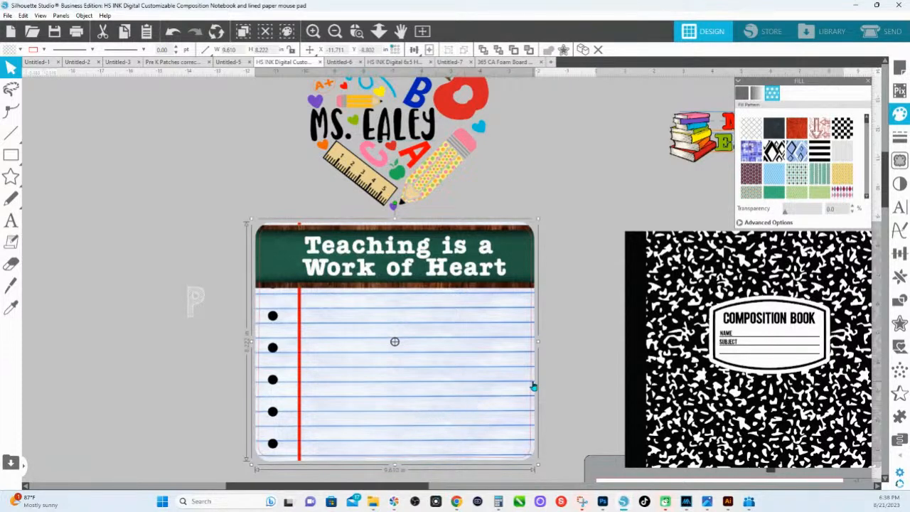
pyautogui.click(560, 345)
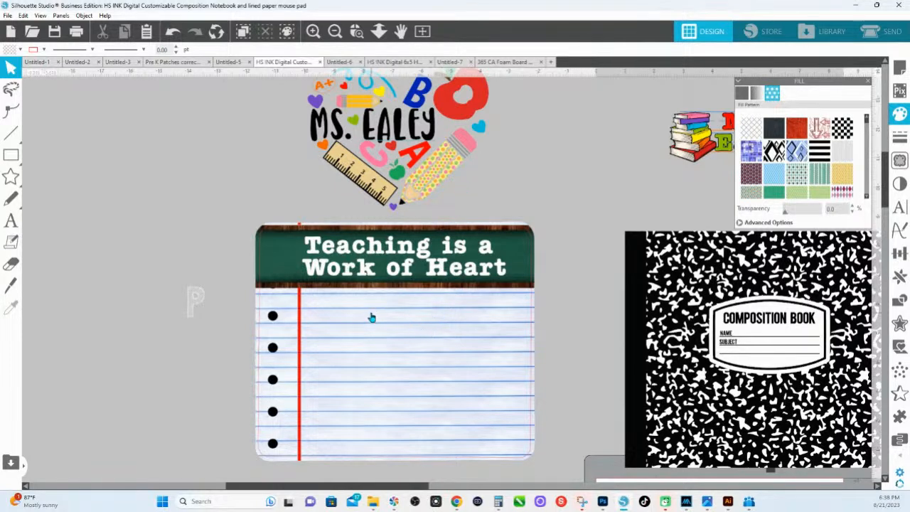
pyautogui.moveTo(310, 238)
pyautogui.mouseDown()
pyautogui.moveTo(317, 184)
pyautogui.moveTo(309, 233)
pyautogui.mouseUp()
pyautogui.hotkey('ctrl', 'z')
pyautogui.rightClick(392, 339)
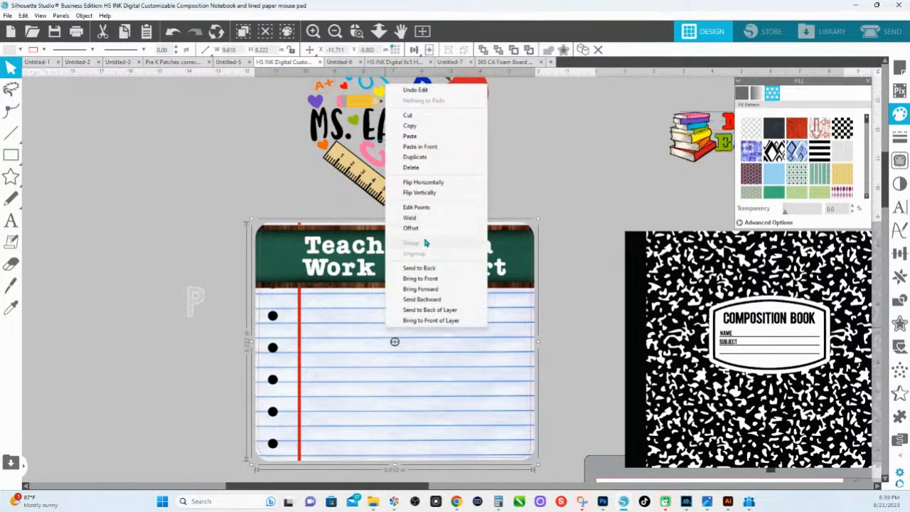
pyautogui.click(538, 174)
pyautogui.click(477, 342)
pyautogui.rightClick(477, 343)
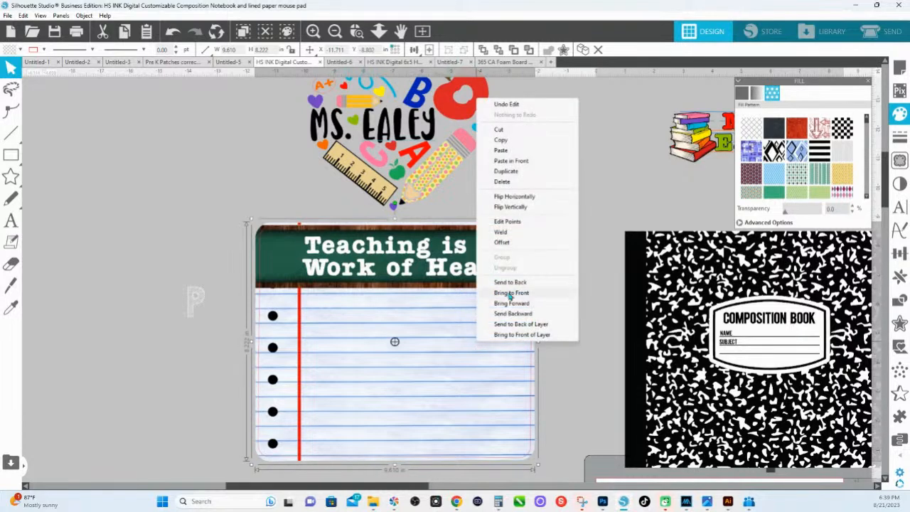
pyautogui.click(604, 136)
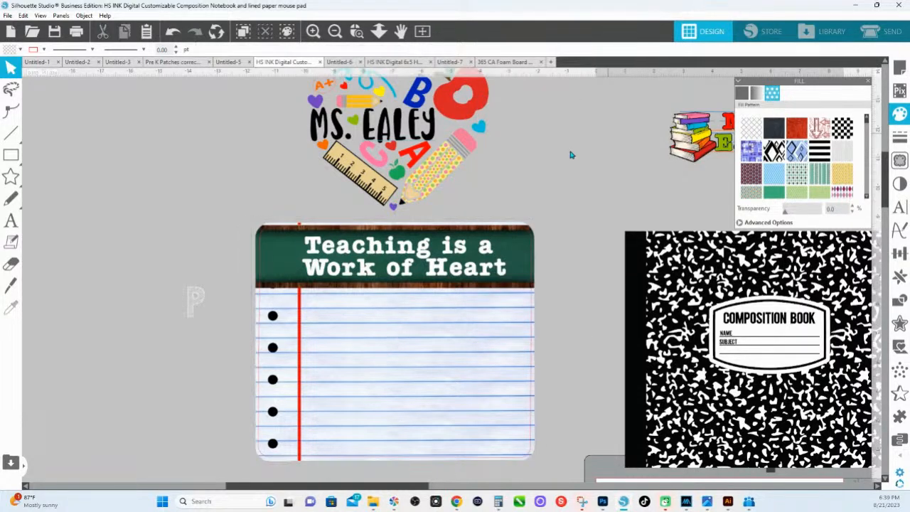
pyautogui.click(512, 232)
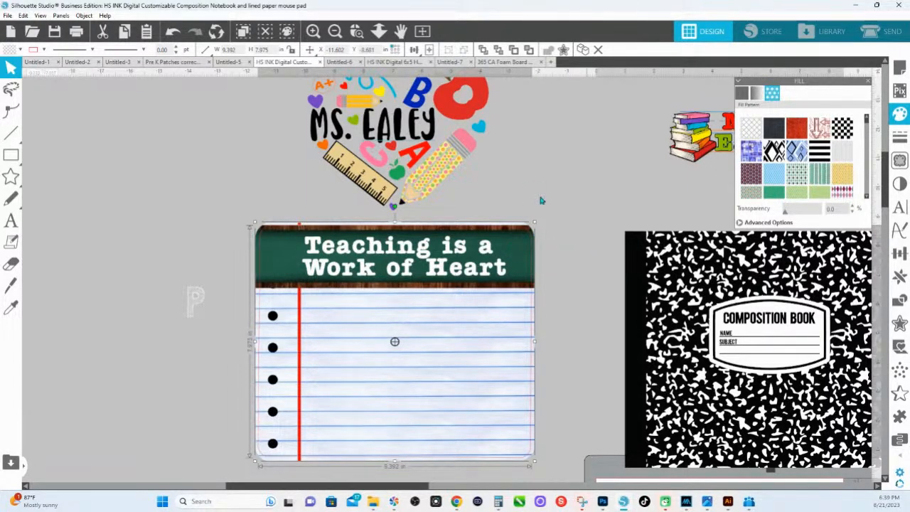
# Fill the black spine strip of the black-and-white composition book with solid light teal
pyautogui.moveTo(629, 185); pyautogui.dragTo(384, 93)
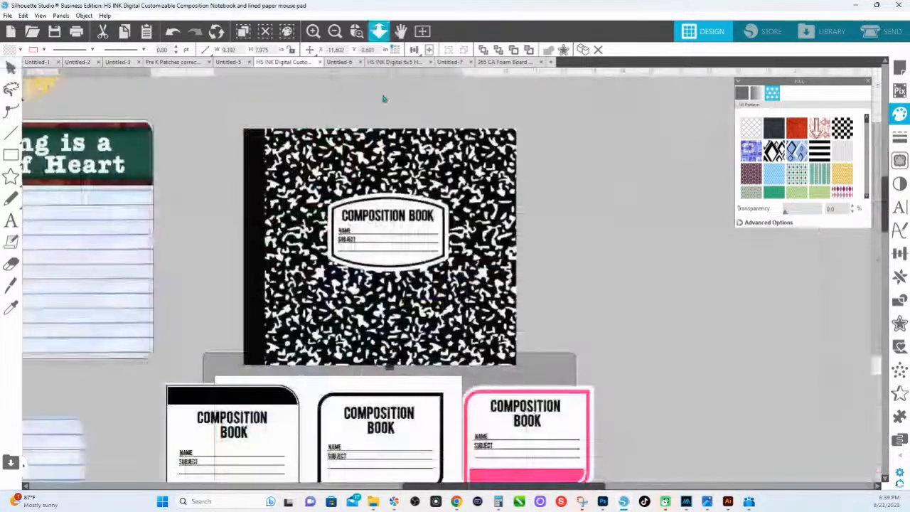
pyautogui.scroll(-2, 390, 153)
pyautogui.scroll(-2, 390, 152)
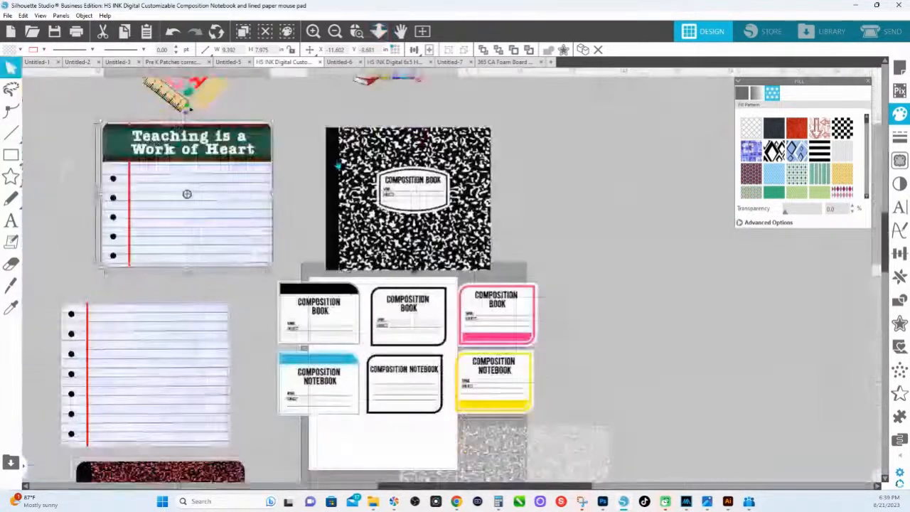
pyautogui.click(390, 152)
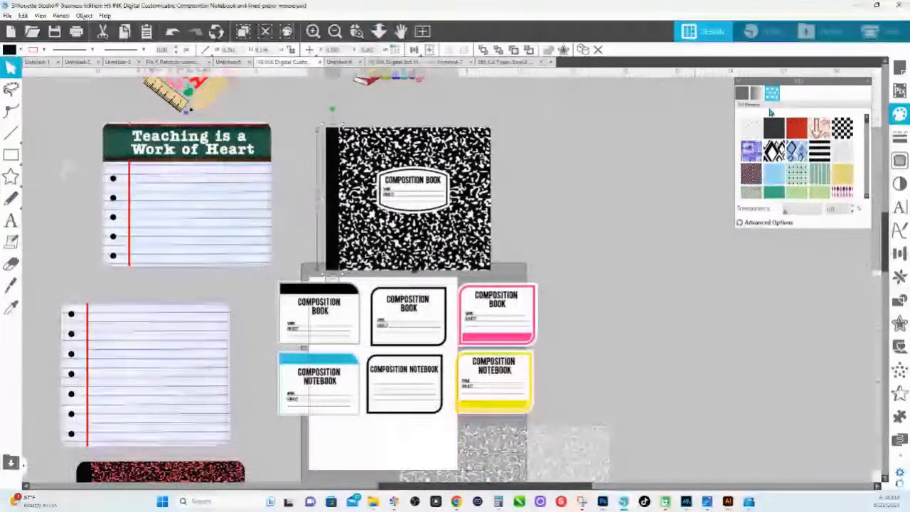
pyautogui.click(742, 93)
pyautogui.click(801, 180)
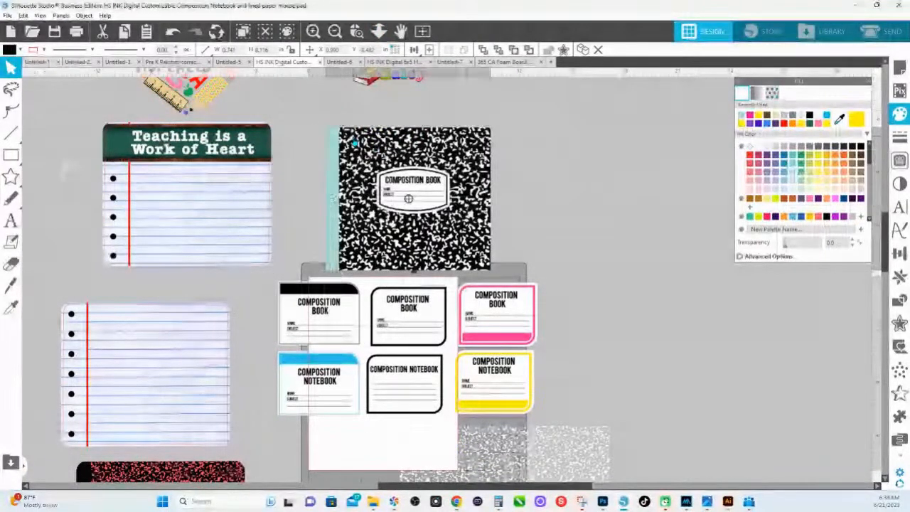
# Recolor the same composition book's white speckles periwinkle purple and its black cover base bright yellow
pyautogui.click(408, 199)
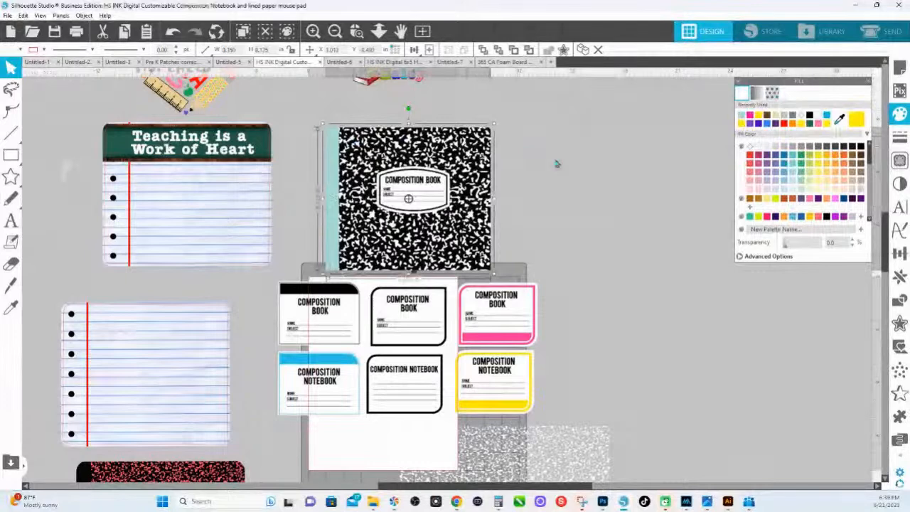
pyautogui.click(780, 165)
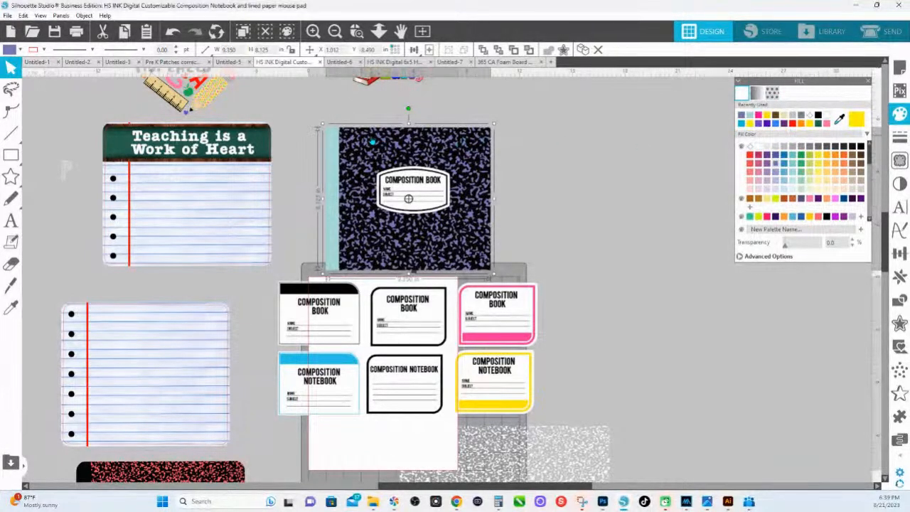
pyautogui.click(375, 140)
pyautogui.click(818, 162)
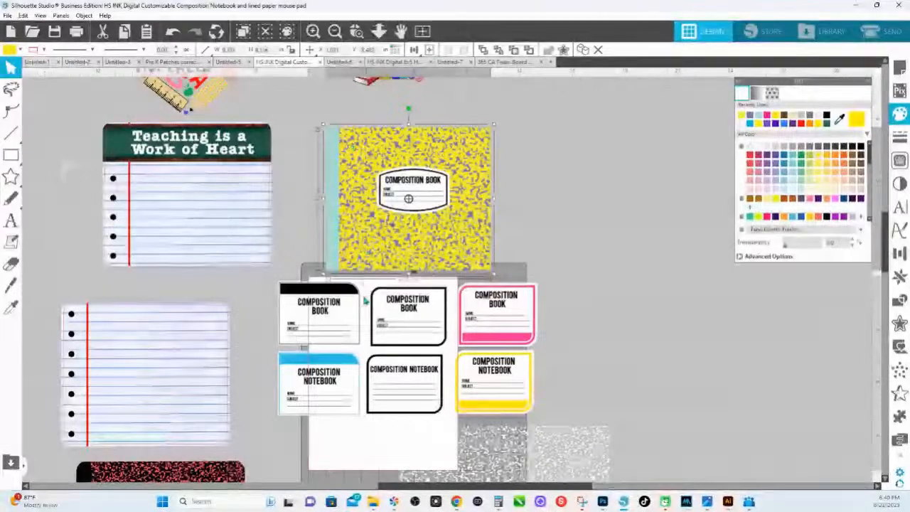
# Try a solid medium green fill on the 12 × 12 in speckle pattern sheet, and undo the fill
pyautogui.scroll(-3, 532, 350)
pyautogui.scroll(-2, 533, 350)
pyautogui.click(466, 380)
pyautogui.scroll(-4, 477, 372)
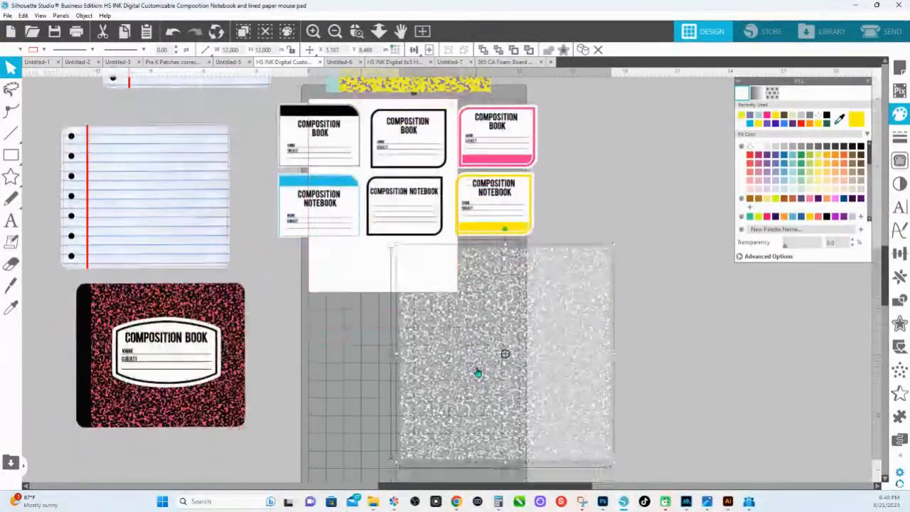
pyautogui.moveTo(496, 344); pyautogui.dragTo(471, 315)
pyautogui.doubleClick(471, 315)
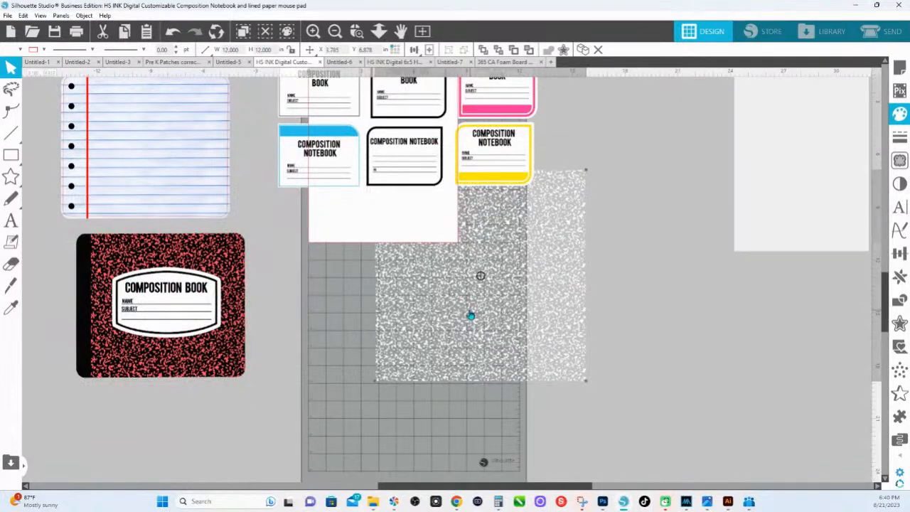
pyautogui.doubleClick(550, 276)
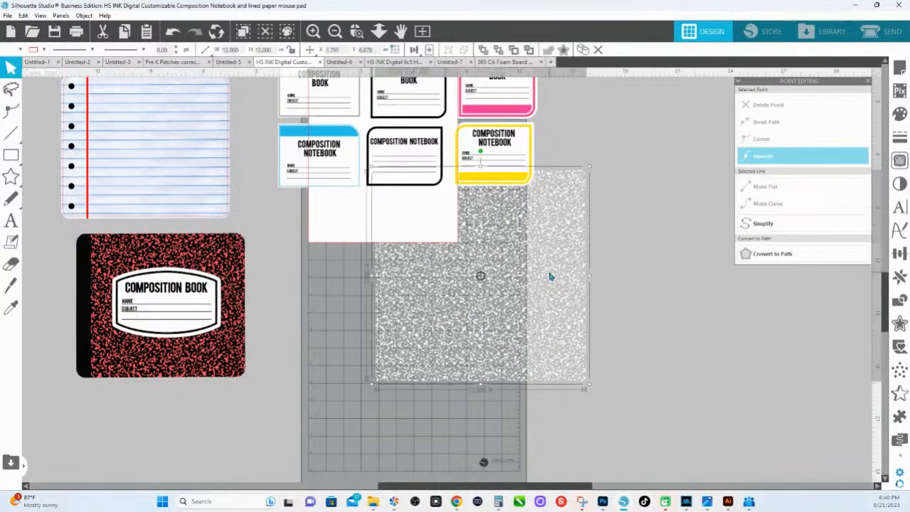
pyautogui.moveTo(524, 256); pyautogui.dragTo(538, 260)
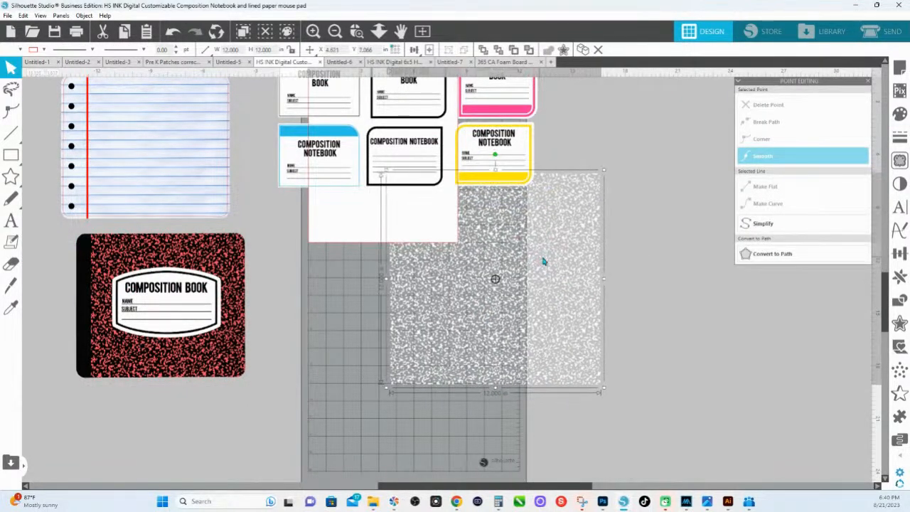
pyautogui.click(900, 114)
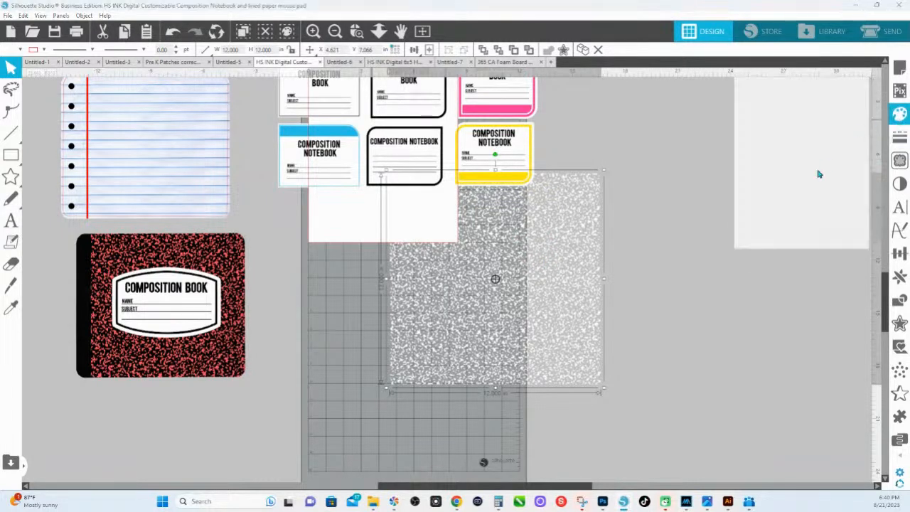
pyautogui.click(805, 172)
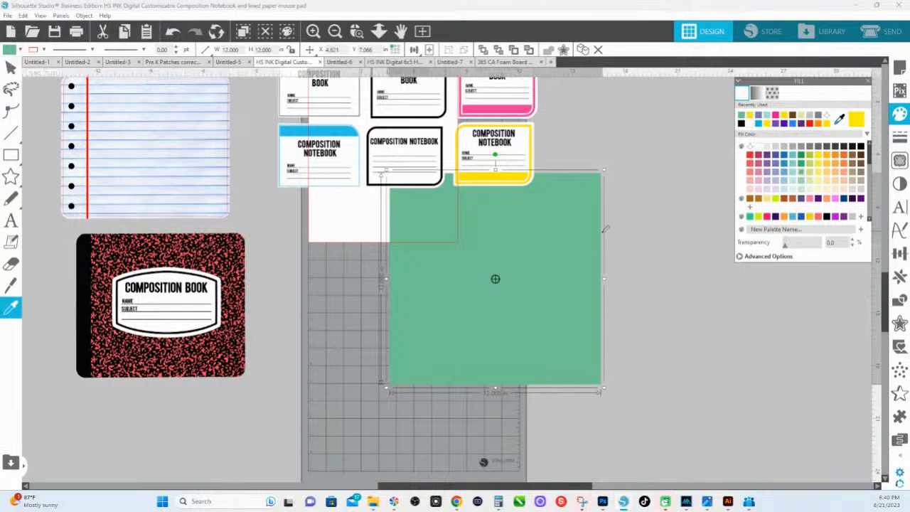
pyautogui.hotkey('ctrl', 'z')
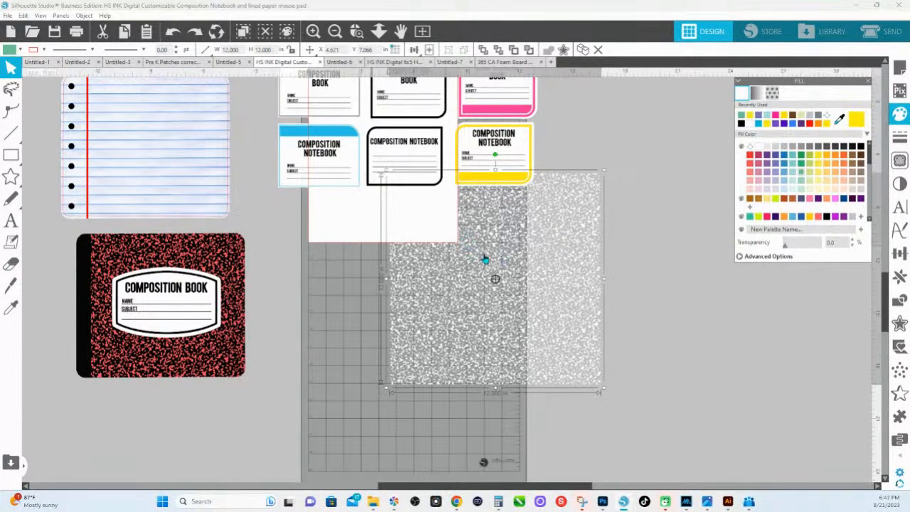
# Move the 12 × 12 in speckle pattern sheet off the cutting mat onto the empty area to its right
pyautogui.moveTo(466, 272); pyautogui.dragTo(409, 358)
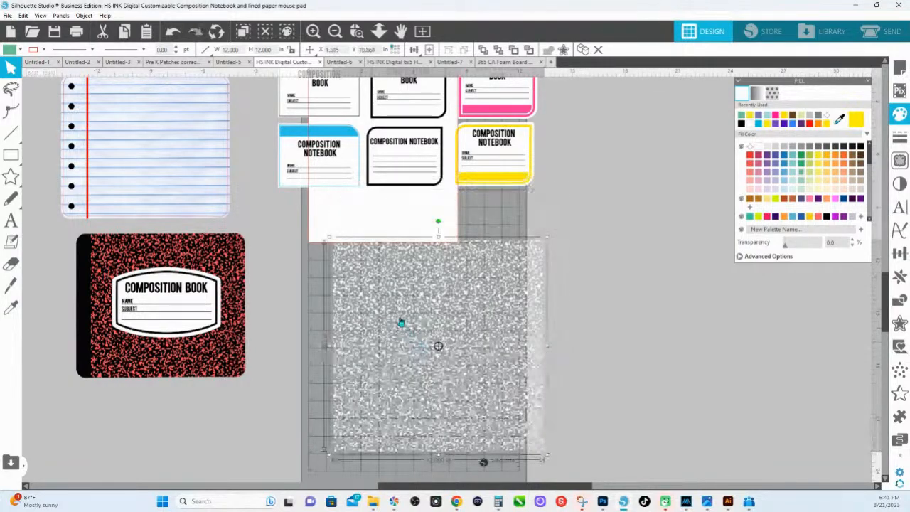
pyautogui.moveTo(423, 318); pyautogui.dragTo(675, 263)
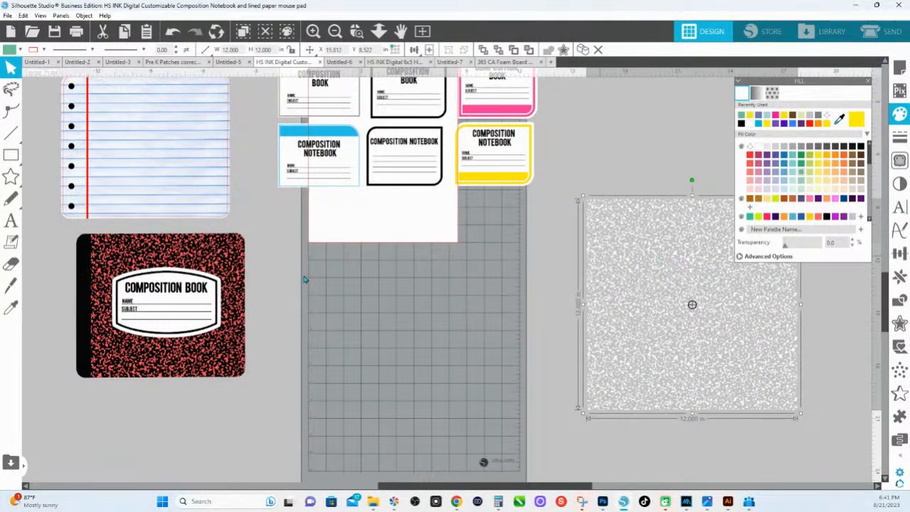
# Recolor the speckles of the red-and-black composition book green, and replace that with golden orange
pyautogui.click(170, 241)
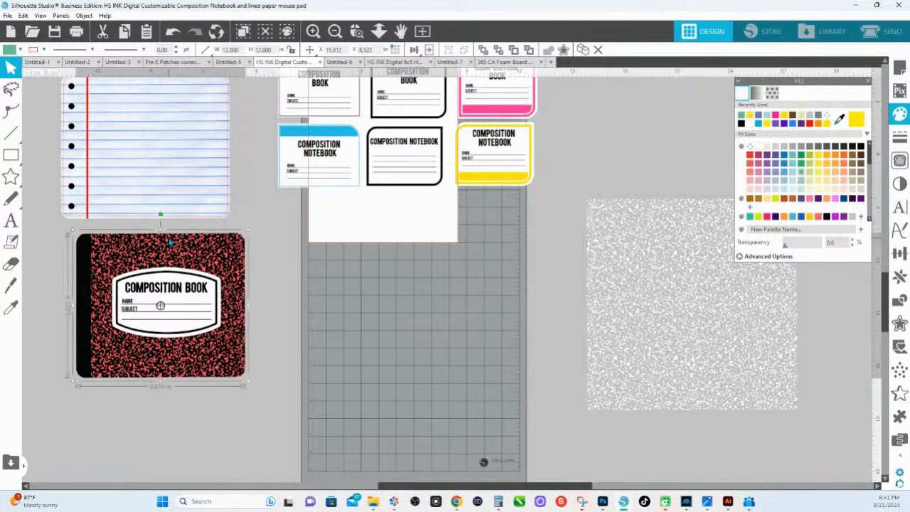
pyautogui.moveTo(232, 271); pyautogui.dragTo(247, 269)
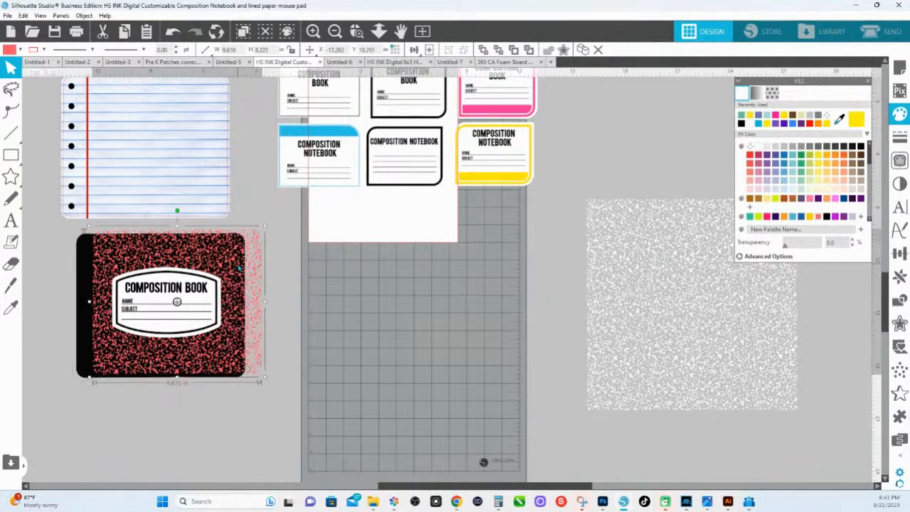
pyautogui.press('i')
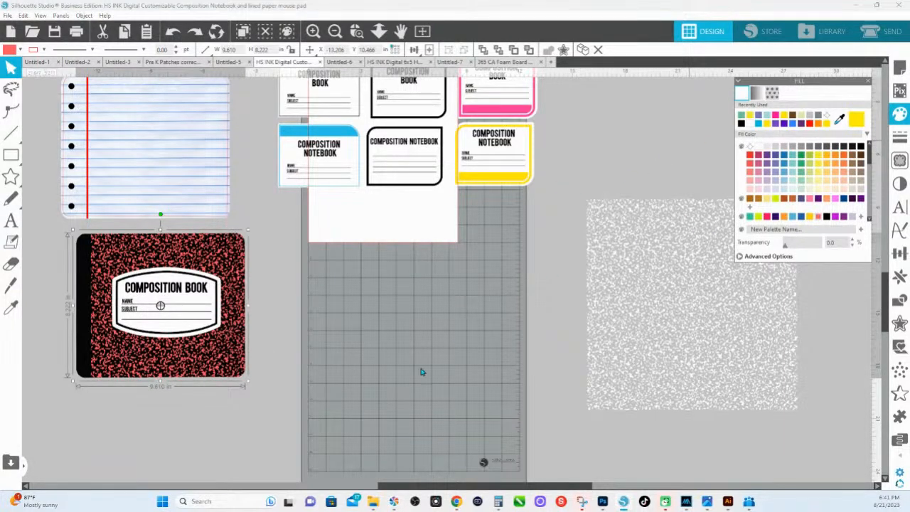
pyautogui.moveTo(435, 373); pyautogui.dragTo(686, 304)
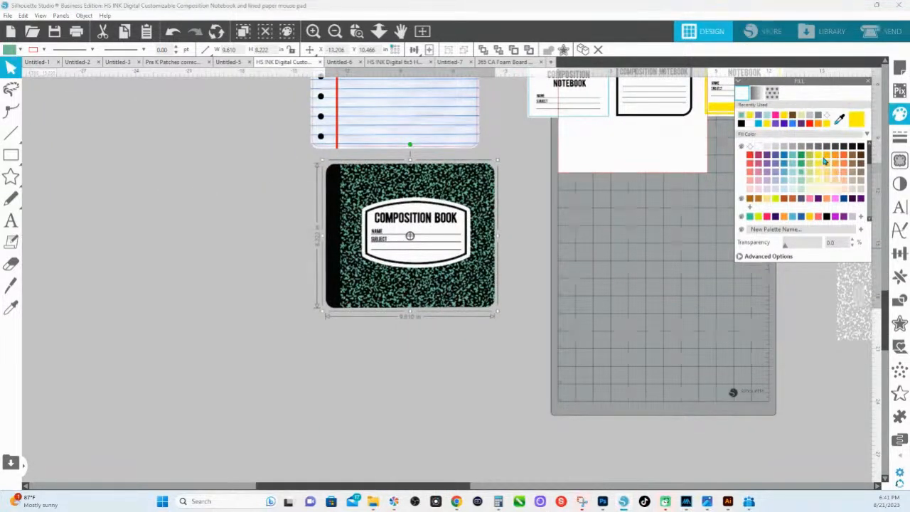
pyautogui.click(820, 158)
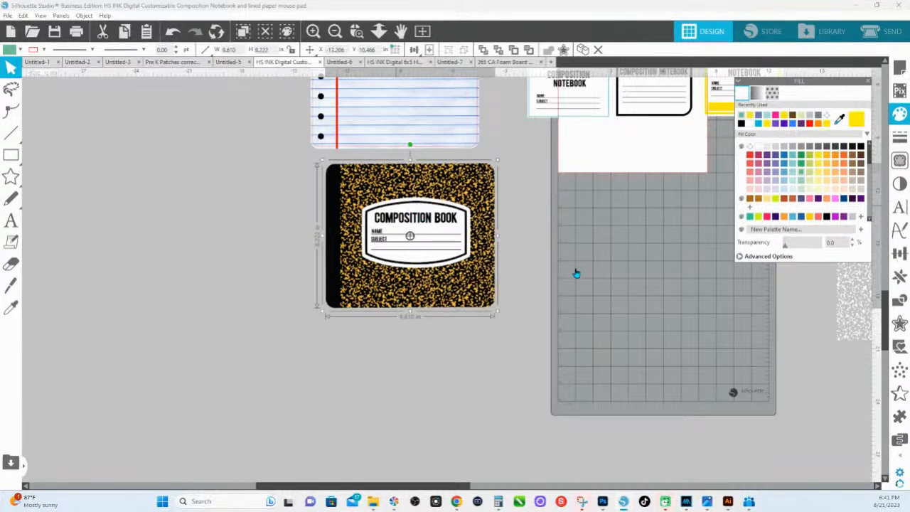
# Ungroup the COMPOSITION BOOK label on the golden speckled cover and fill its black inner frame with bright yellow
pyautogui.click(440, 226)
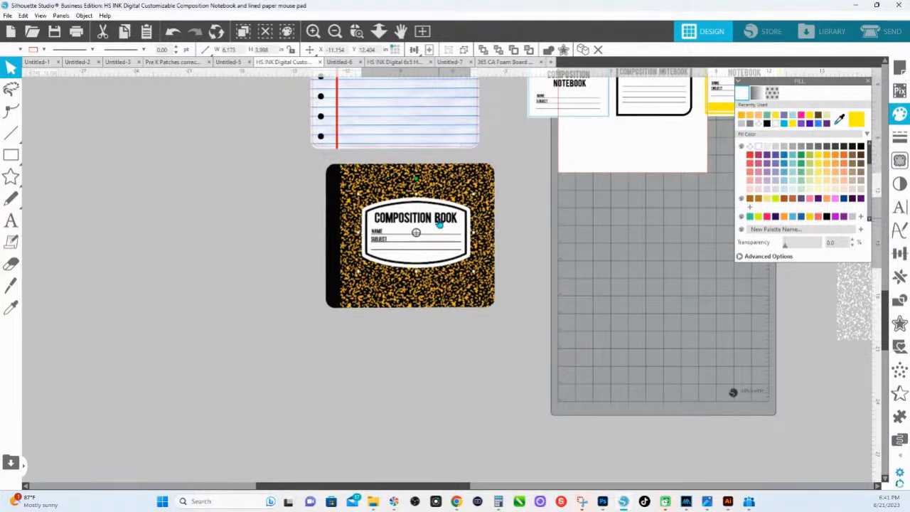
pyautogui.rightClick(440, 224)
pyautogui.click(466, 378)
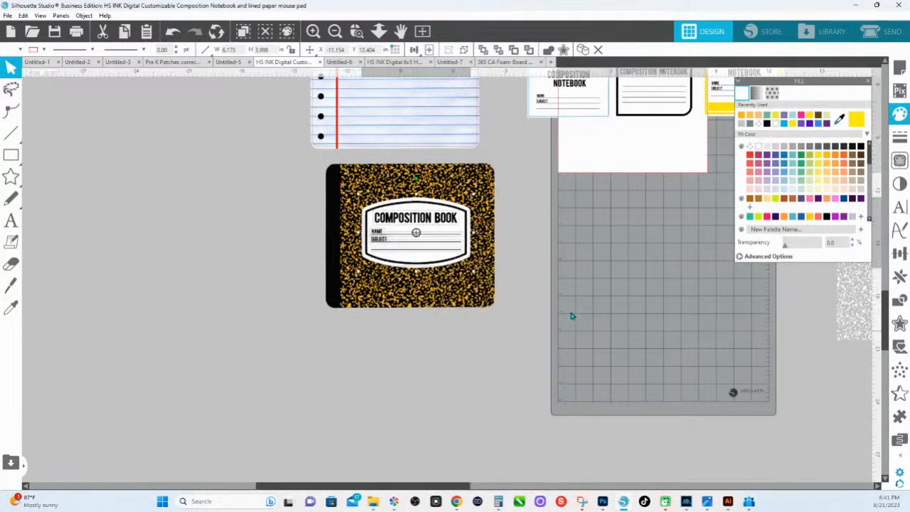
pyautogui.click(388, 209)
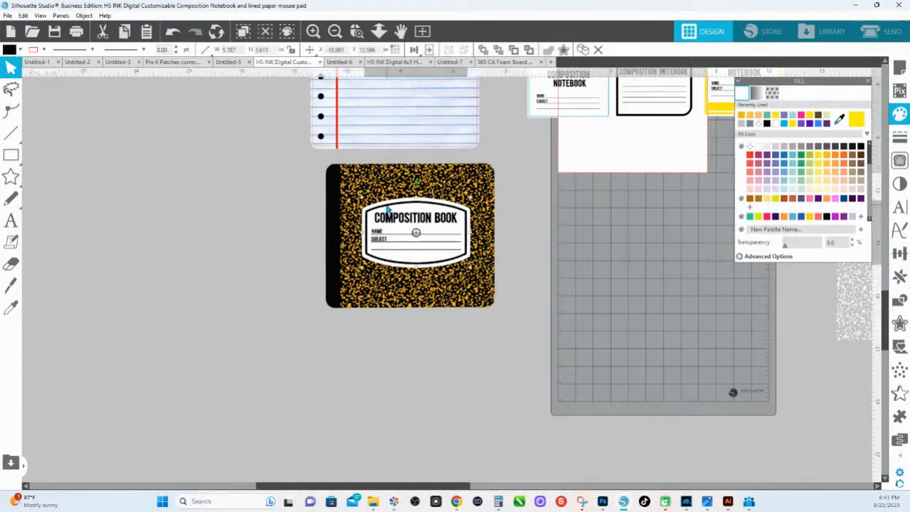
pyautogui.click(818, 162)
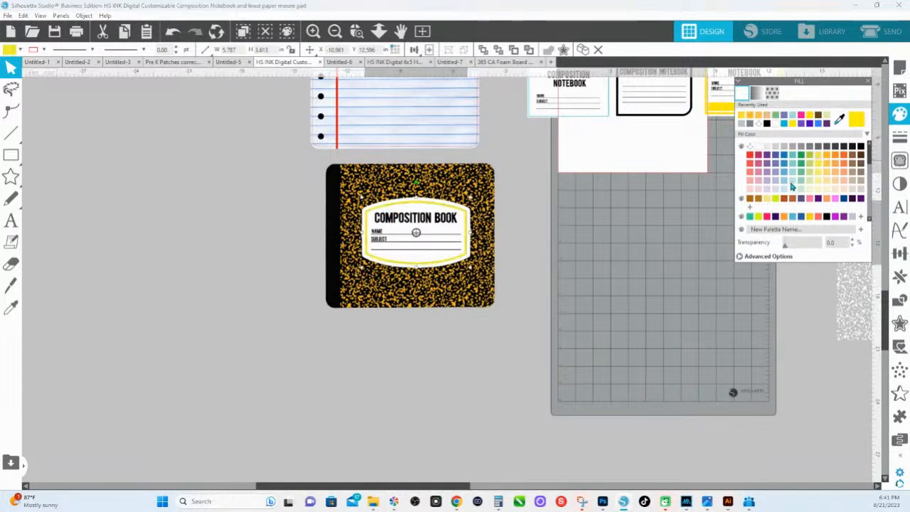
# Recolor the inner frame of the COMPOSITION BOOK label lavender, and replace that with raspberry pink
pyautogui.click(778, 182)
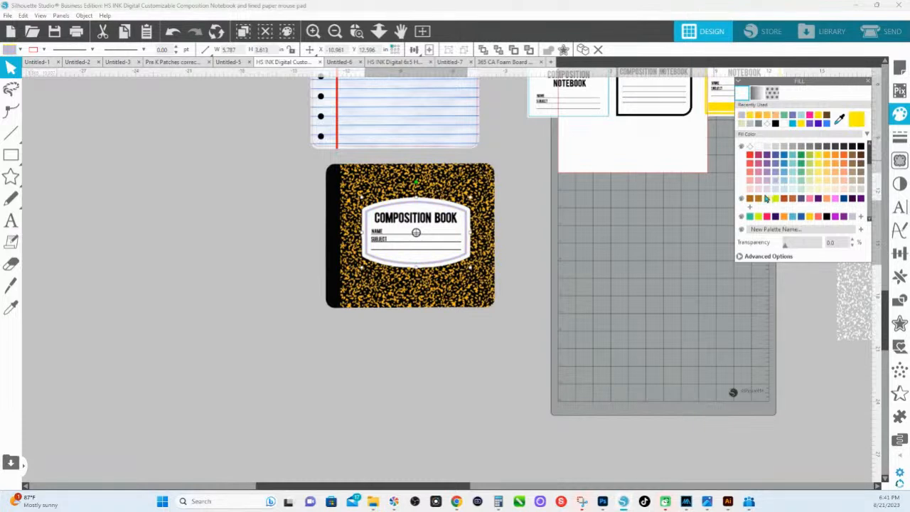
pyautogui.click(758, 157)
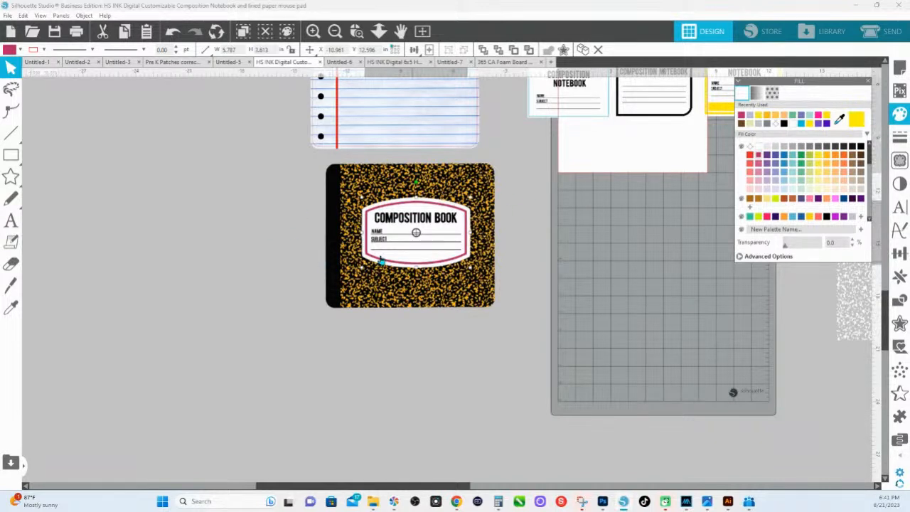
# Draw a rounded rectangle about 6.6 in square below the composition book, round its corners and stretch it to about 13.4 in wide
pyautogui.click(10, 155)
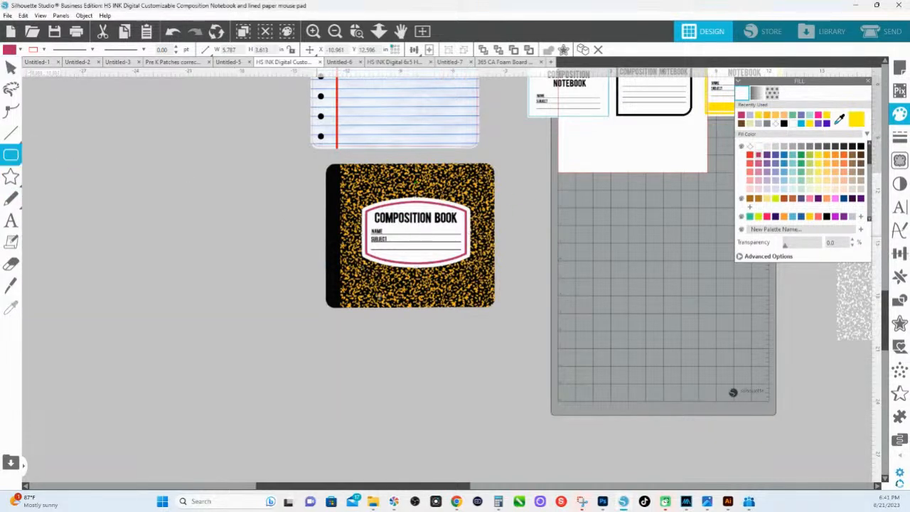
pyautogui.scroll(-3, 411, 267)
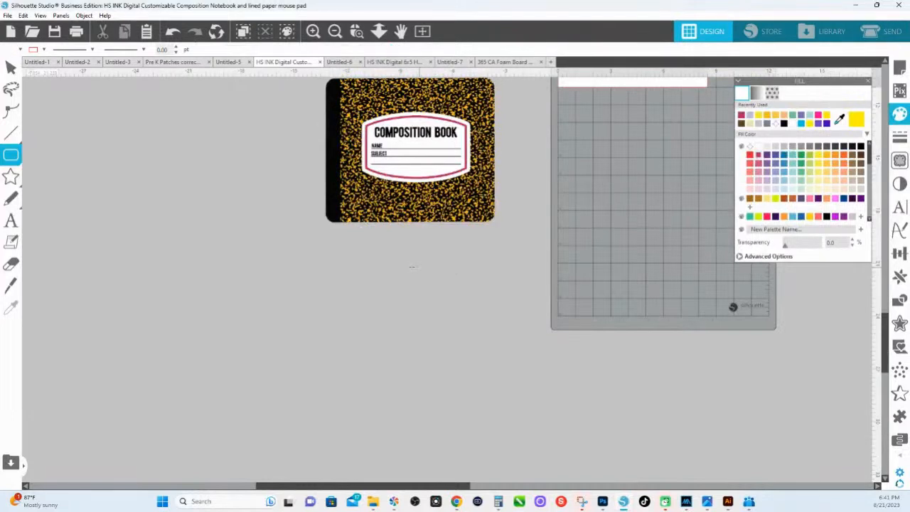
pyautogui.moveTo(407, 263)
pyautogui.mouseDown()
pyautogui.moveTo(522, 386)
pyautogui.moveTo(522, 378)
pyautogui.mouseUp()
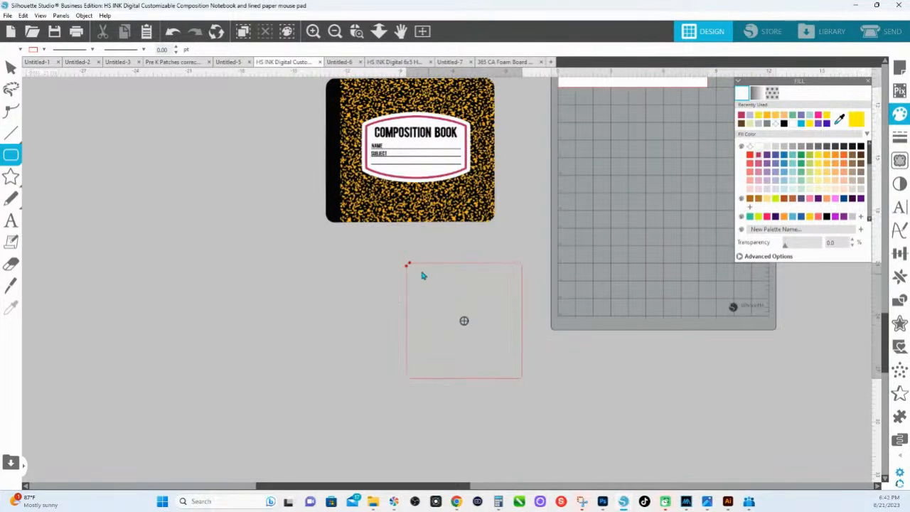
pyautogui.click(410, 263)
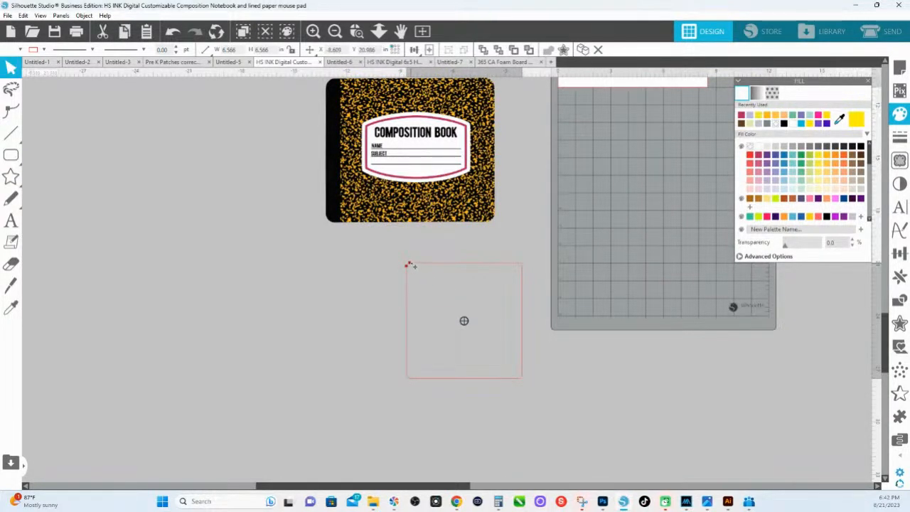
pyautogui.moveTo(410, 265); pyautogui.dragTo(448, 266)
pyautogui.click(526, 325)
pyautogui.moveTo(525, 325); pyautogui.dragTo(645, 325)
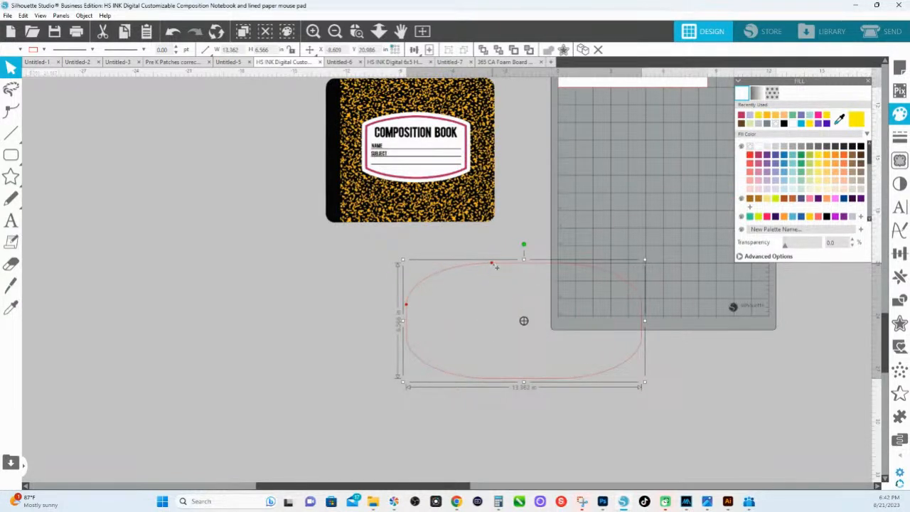
# Reshape the rounded rectangle's corners into long shallow curves with short straight sides, and center the shape below the composition book
pyautogui.moveTo(496, 267); pyautogui.dragTo(430, 270)
pyautogui.moveTo(430, 266); pyautogui.dragTo(489, 264)
pyautogui.moveTo(409, 325); pyautogui.dragTo(407, 283)
pyautogui.moveTo(464, 264); pyautogui.dragTo(495, 263)
pyautogui.moveTo(408, 284); pyautogui.dragTo(403, 299)
pyautogui.moveTo(526, 266); pyautogui.dragTo(442, 257)
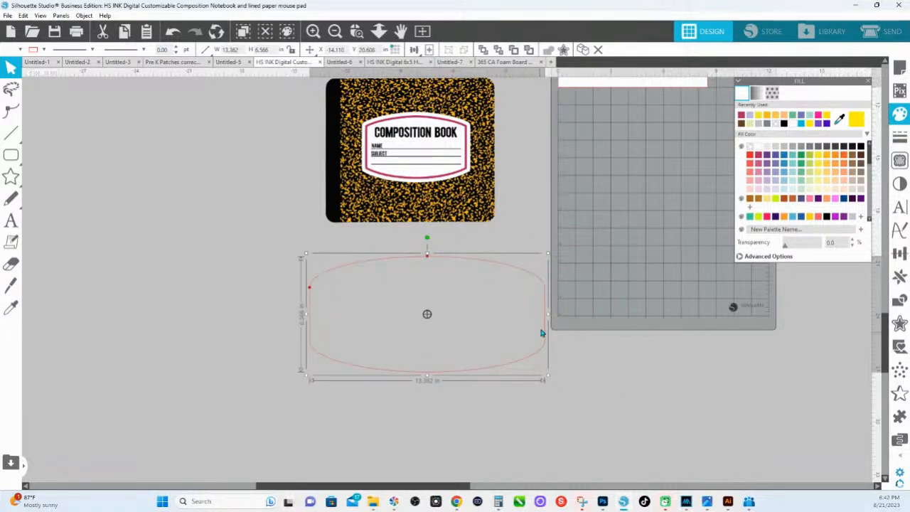
# Narrow the label shape to about 10.2 in wide and readjust the curvature along its short sides
pyautogui.moveTo(548, 317); pyautogui.dragTo(495, 320)
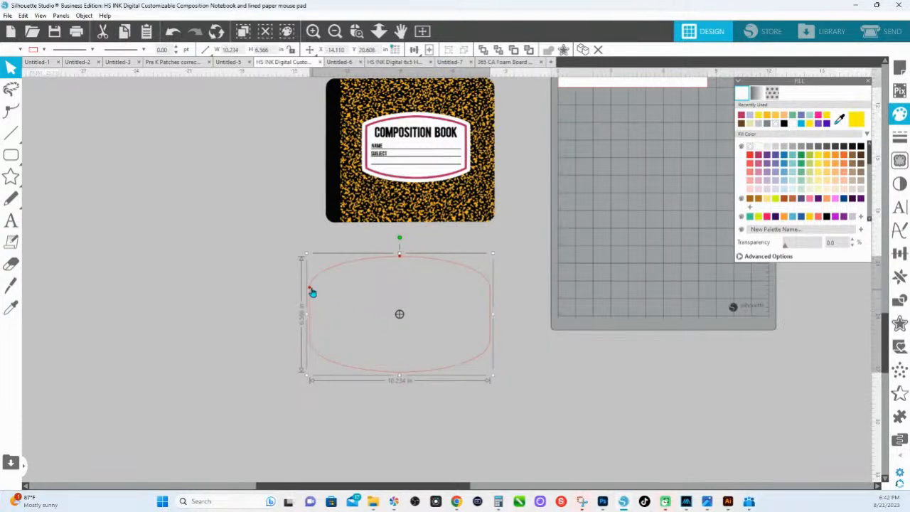
pyautogui.moveTo(311, 289); pyautogui.dragTo(310, 295)
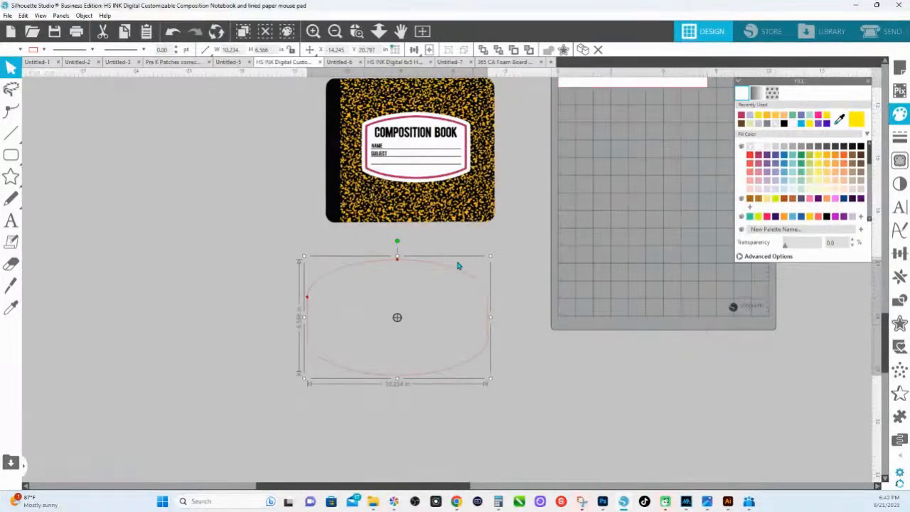
pyautogui.rightClick(309, 297)
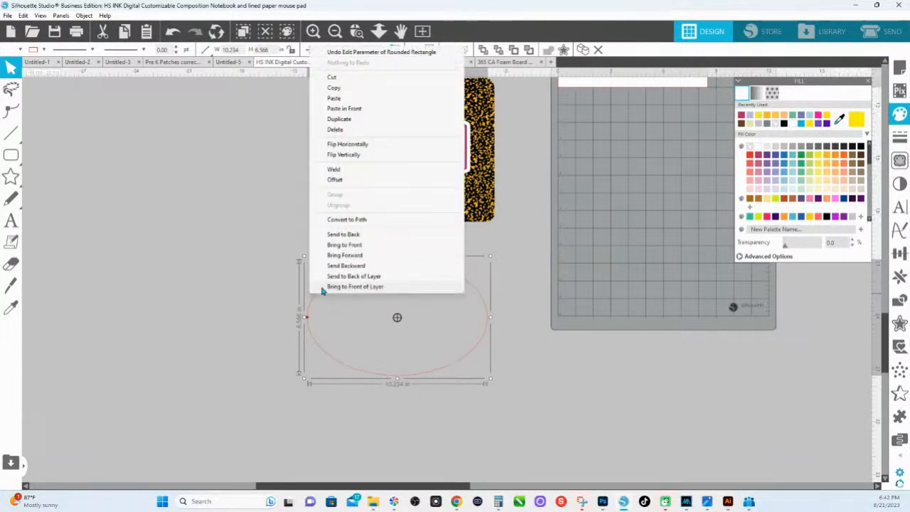
pyautogui.click(308, 321)
pyautogui.moveTo(307, 320); pyautogui.dragTo(315, 298)
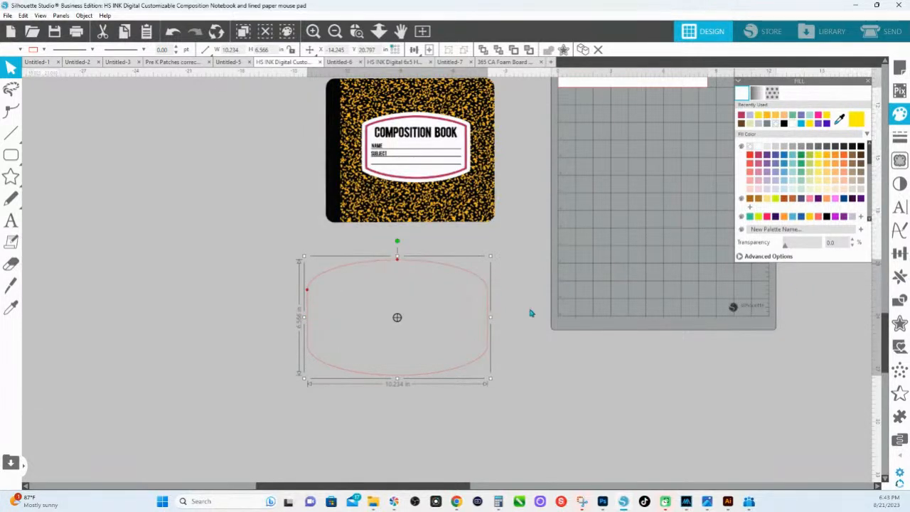
# Create an internal offset of the label shape, and a second internal offset of 0.280 in inside the first one
pyautogui.rightClick(468, 280)
pyautogui.click(498, 203)
pyautogui.click(900, 323)
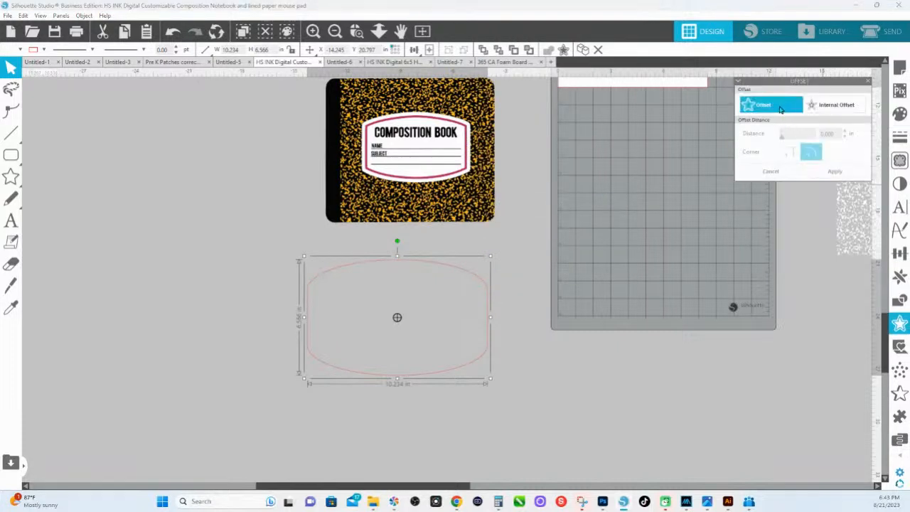
pyautogui.click(831, 106)
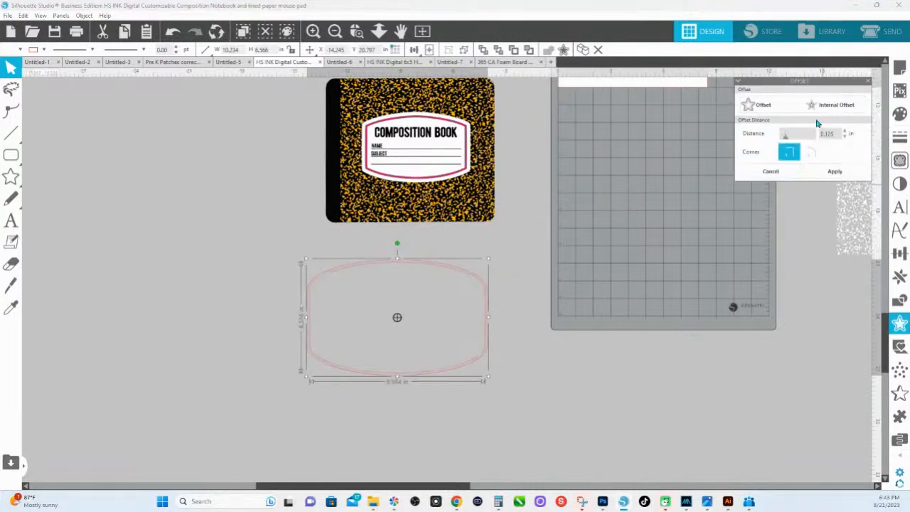
pyautogui.moveTo(789, 141); pyautogui.dragTo(793, 142)
pyautogui.click(847, 112)
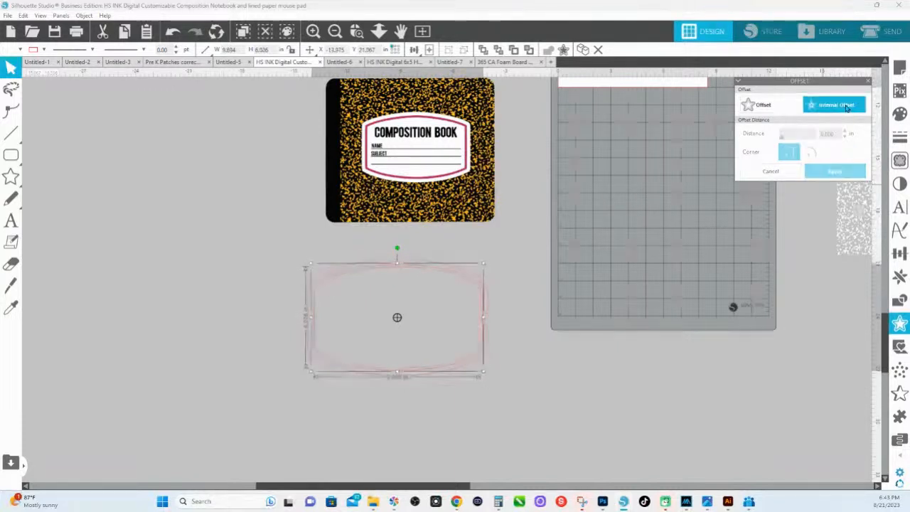
pyautogui.moveTo(786, 142); pyautogui.dragTo(791, 143)
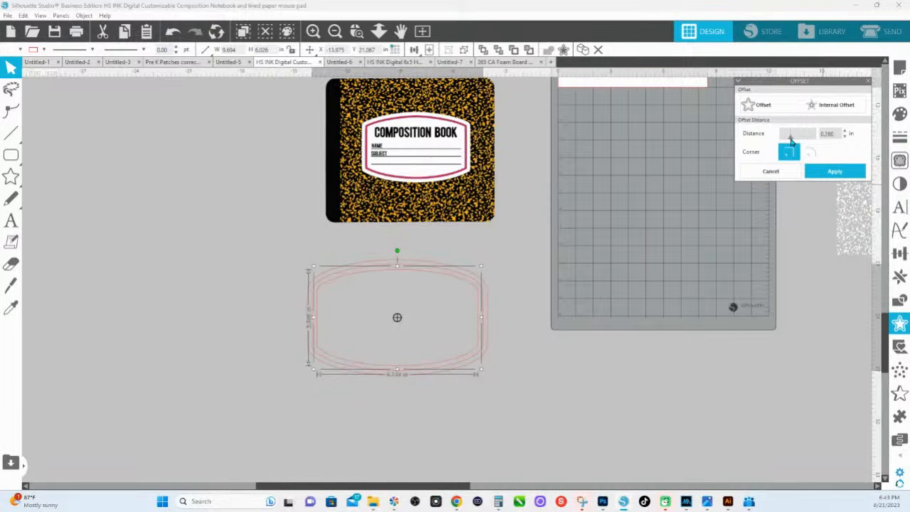
# Fill the label shape and both of its internal offsets with teal
pyautogui.keyDown('shift'); pyautogui.click(457, 274); pyautogui.keyUp('shift')
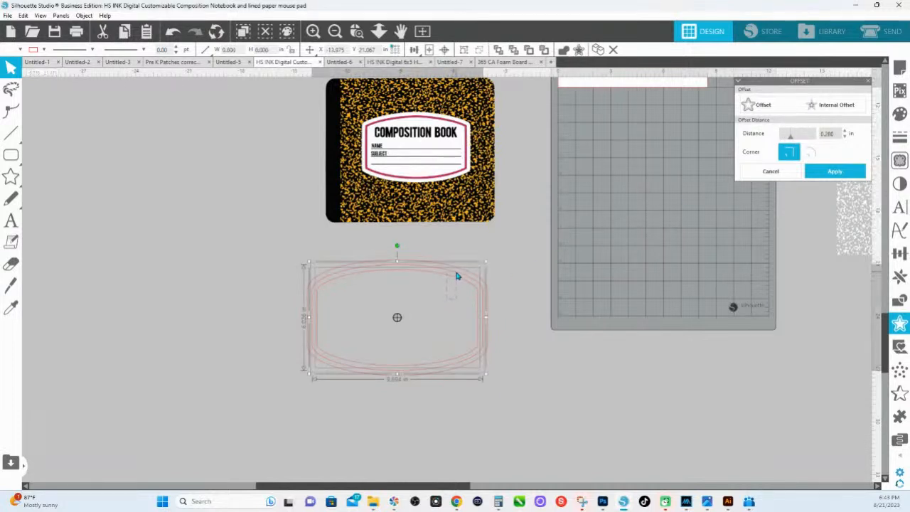
pyautogui.click(899, 116)
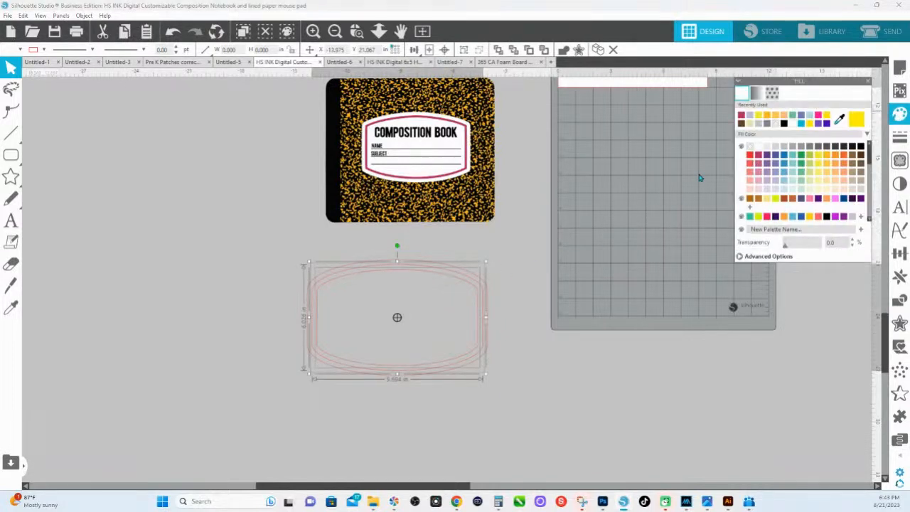
pyautogui.keyDown('shift'); pyautogui.click(447, 316); pyautogui.keyUp('shift')
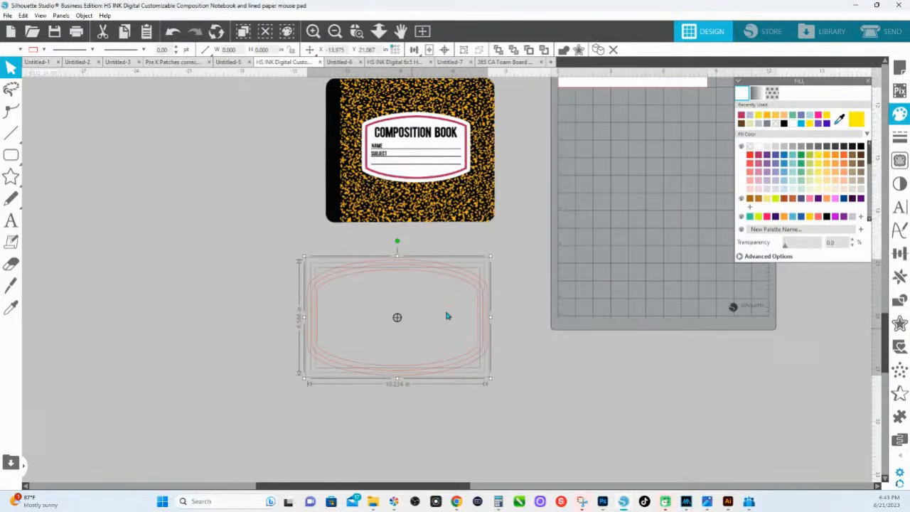
pyautogui.click(795, 156)
# Fill the outermost label shape with light yellow-green and the innermost offset with purple
pyautogui.click(478, 268)
pyautogui.click(465, 274)
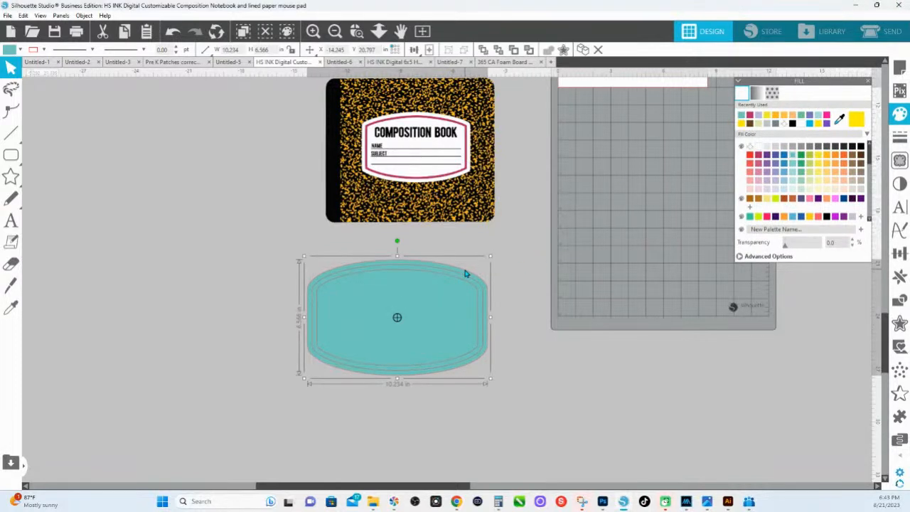
pyautogui.click(809, 165)
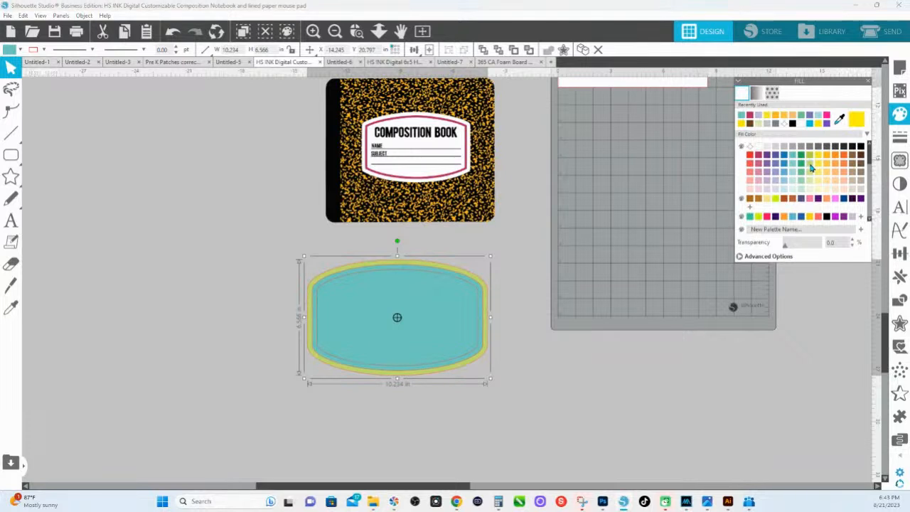
pyautogui.click(453, 279)
pyautogui.click(449, 300)
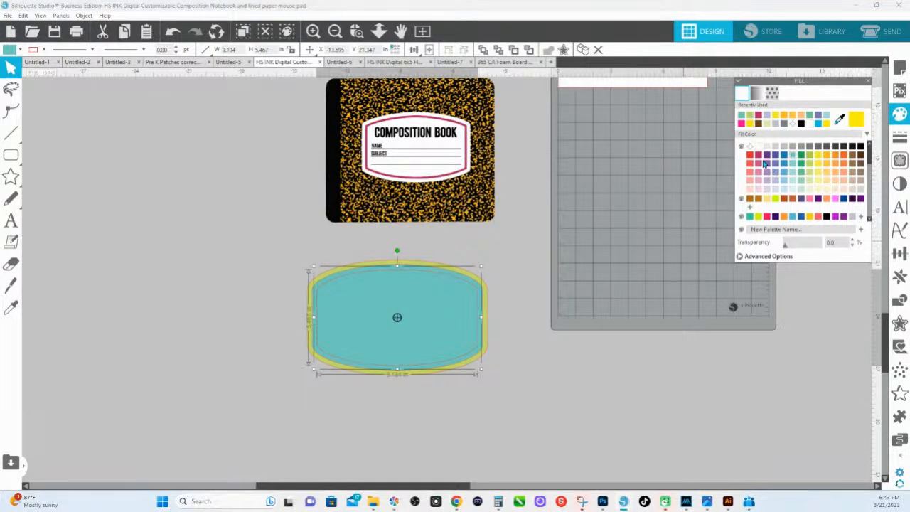
pyautogui.click(771, 161)
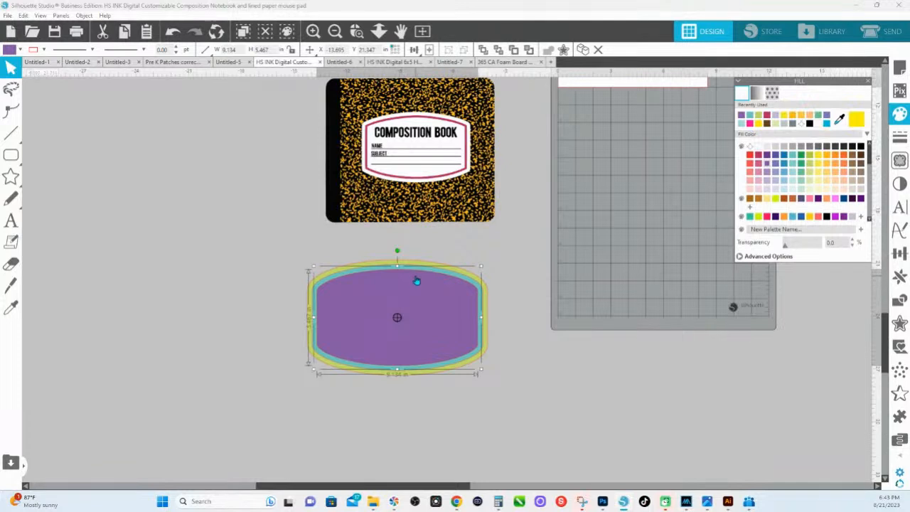
# Combine the middle teal shape and the innermost purple shape into a compound path that forms a frame
pyautogui.click(417, 274)
pyautogui.rightClick(418, 273)
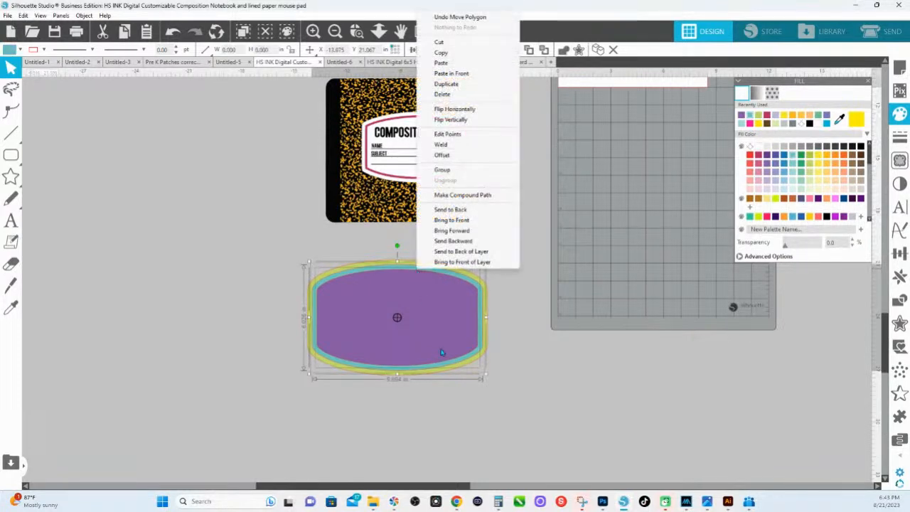
pyautogui.click(468, 195)
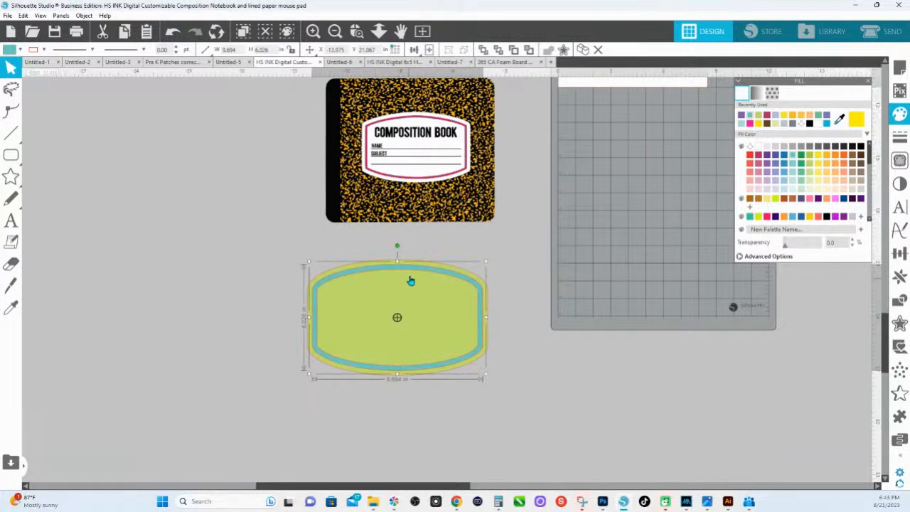
# Recolor the compound frame dark blue and keep it centered on the yellow-green label shape
pyautogui.moveTo(413, 269); pyautogui.dragTo(415, 268)
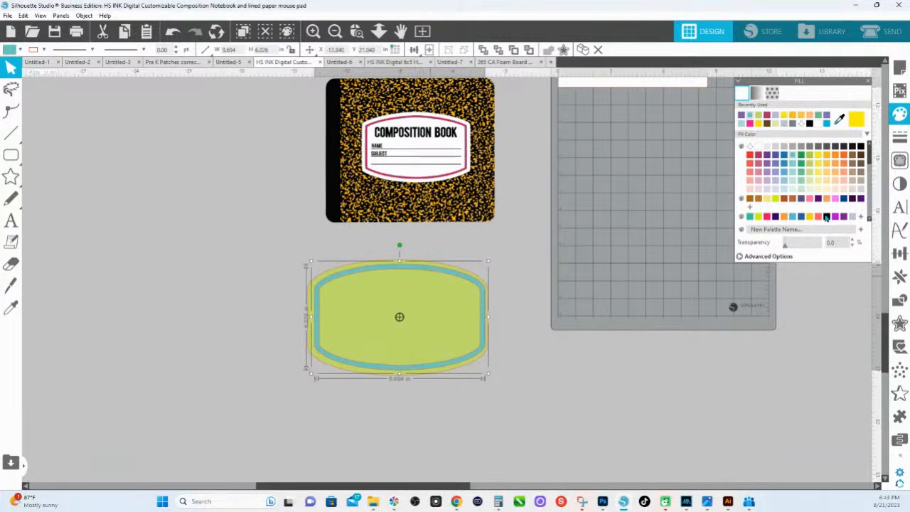
pyautogui.click(802, 218)
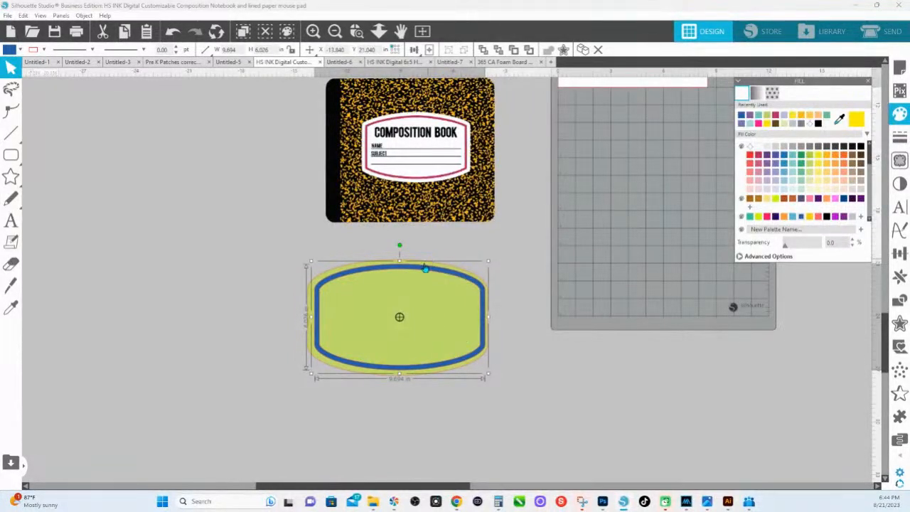
pyautogui.press('Left')
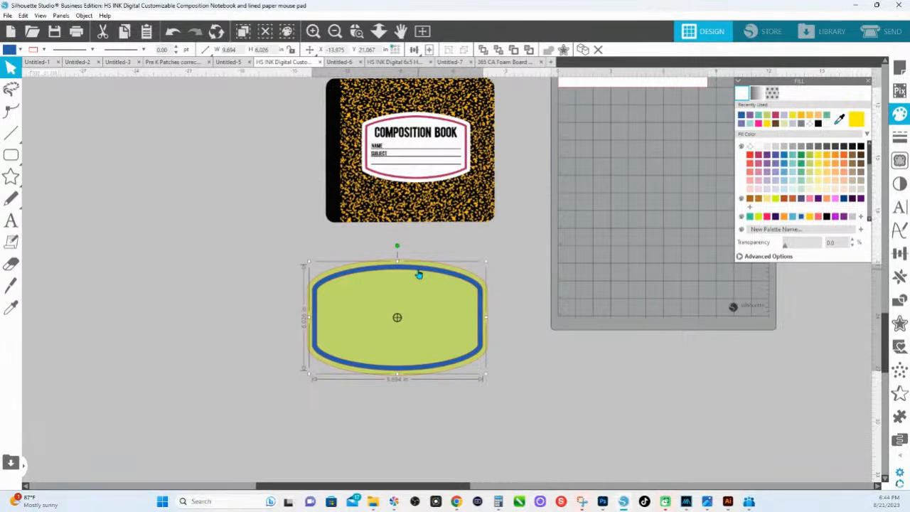
# Delete the yellow-green label shape together with its blue frame
pyautogui.moveTo(268, 269); pyautogui.dragTo(475, 348)
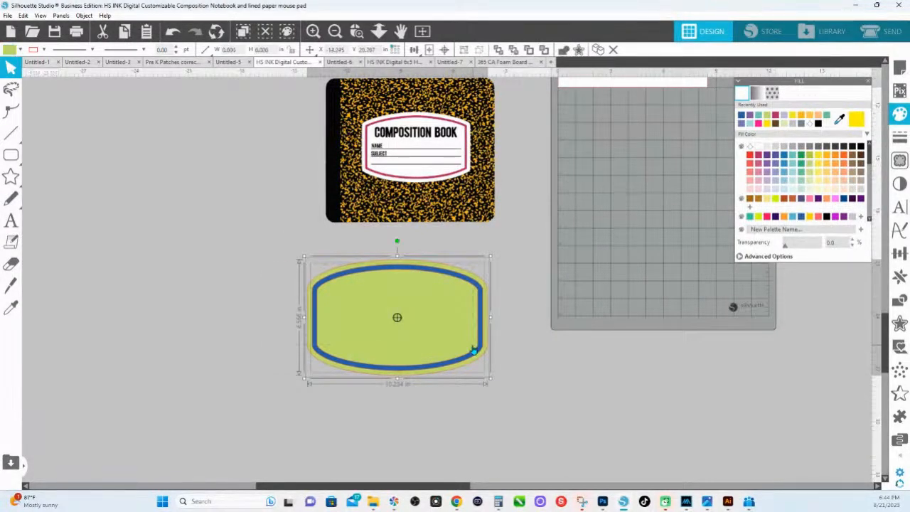
pyautogui.press('Delete')
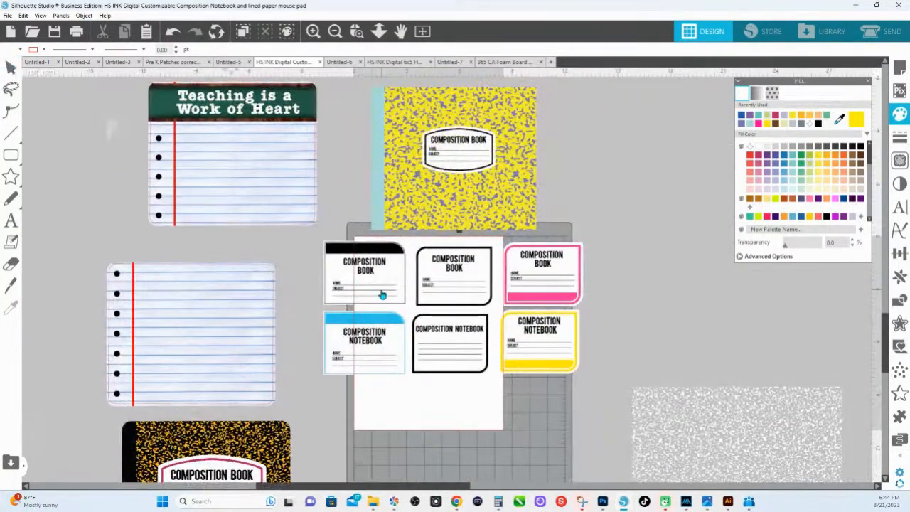
# Switch to the Untitled-6 document and zoom in on the owl artwork in the blue hexagon
pyautogui.scroll(-2, 382, 295)
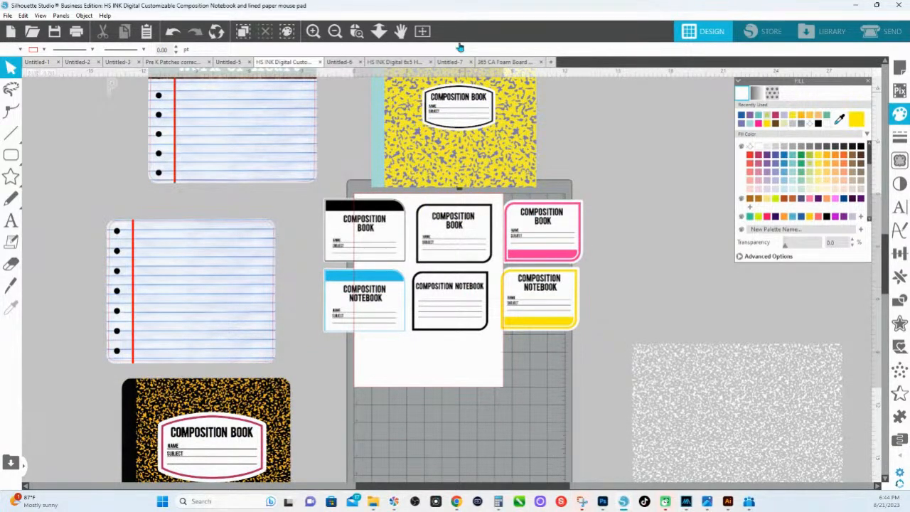
pyautogui.click(330, 64)
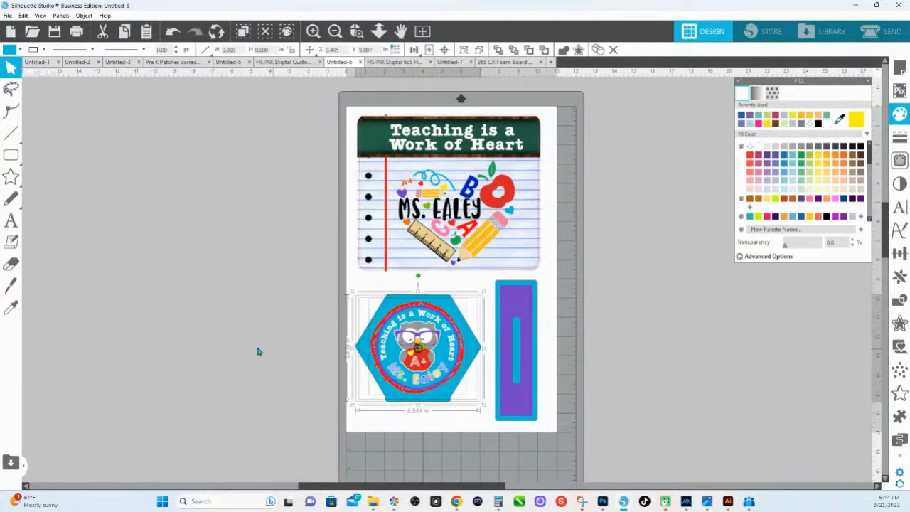
pyautogui.scroll(-5, 259, 352)
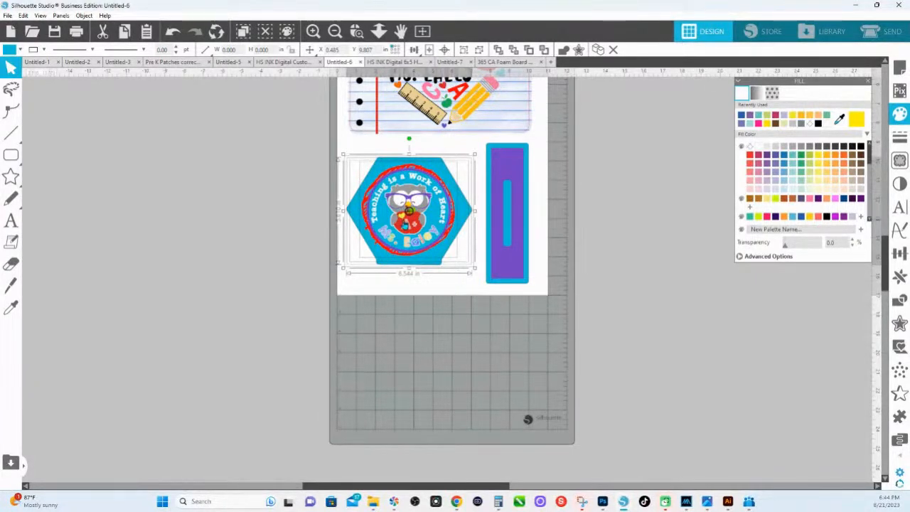
pyautogui.click(357, 31)
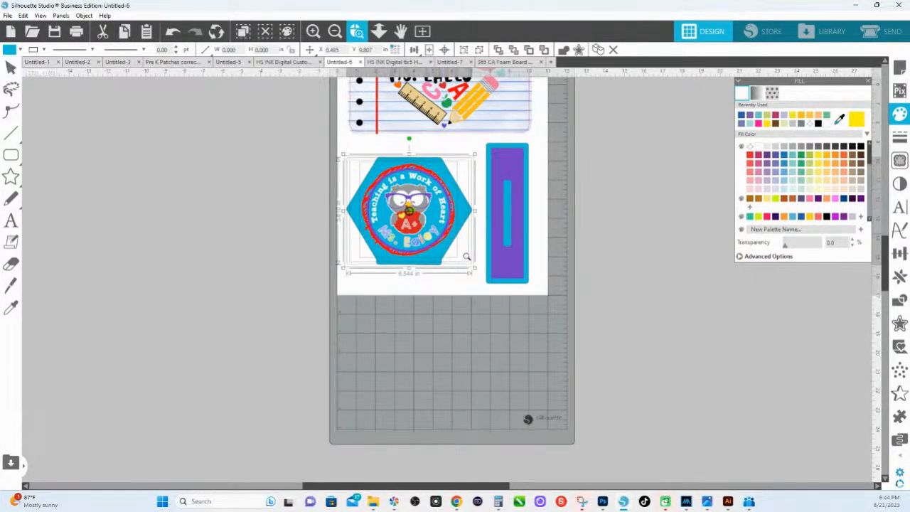
pyautogui.moveTo(385, 186); pyautogui.dragTo(467, 257)
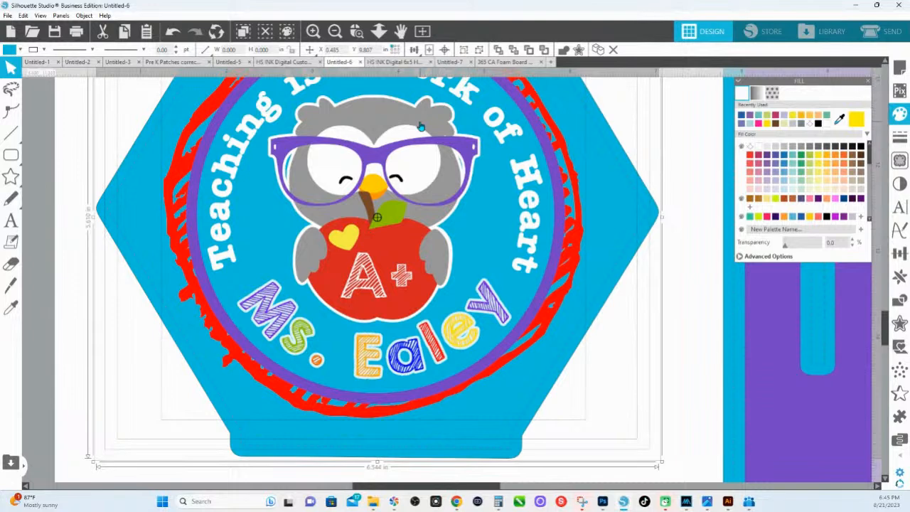
# Draw an ellipse about 2.55 by 1.61 inches over the owl's head and fill it with yellow
pyautogui.moveTo(10, 152)
pyautogui.click(56, 152)
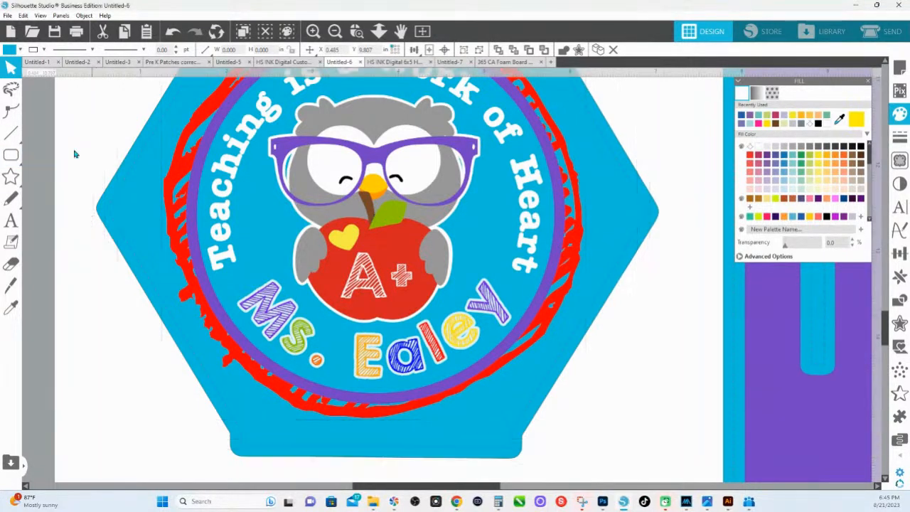
pyautogui.click(314, 124)
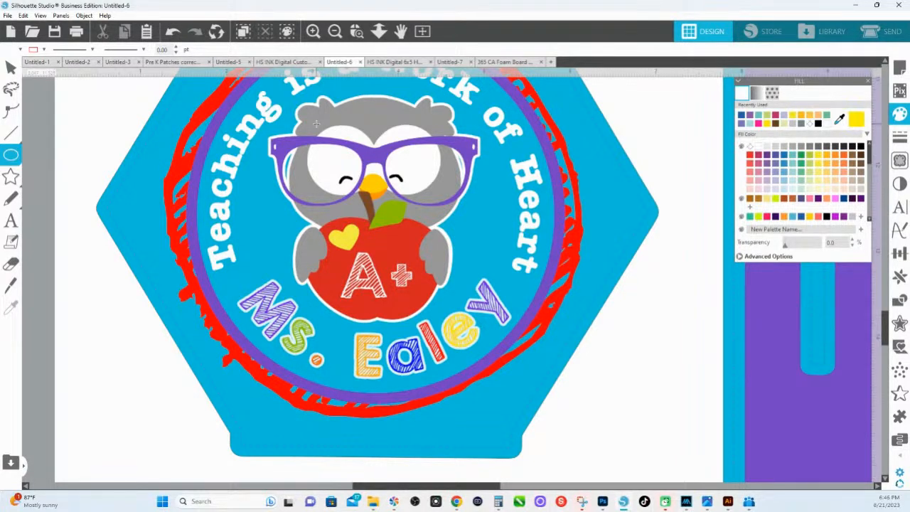
pyautogui.moveTo(316, 124); pyautogui.dragTo(533, 267)
pyautogui.press('v')
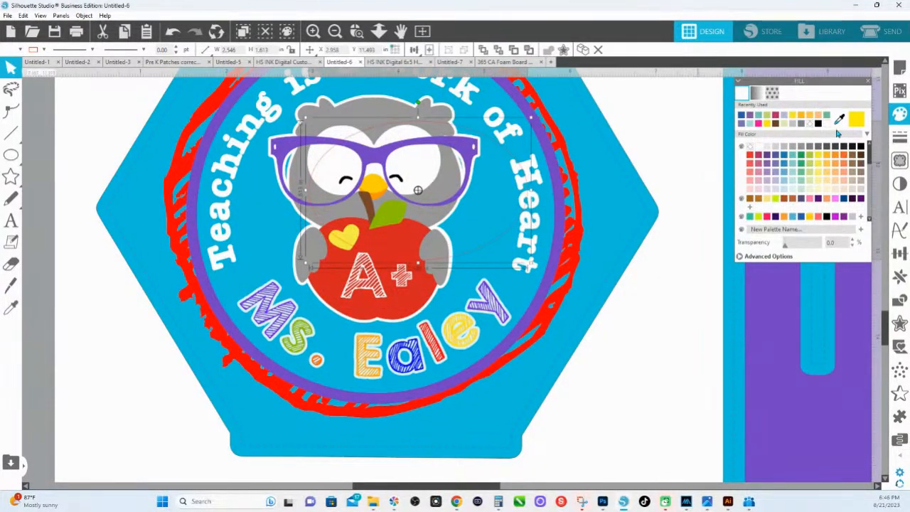
pyautogui.click(857, 124)
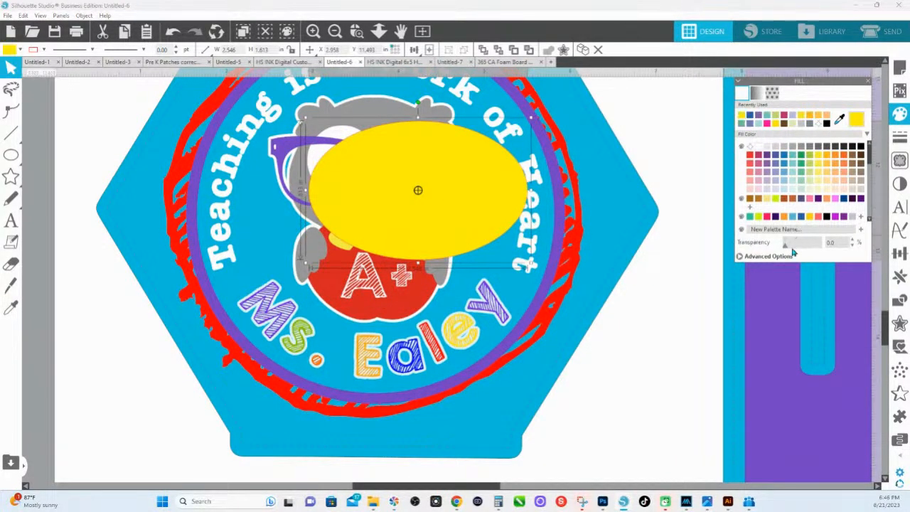
# Set the yellow ellipse's transparency to 52% and fit it over the owl's head at about 2.0 by 1.6 inches
pyautogui.moveTo(786, 245); pyautogui.dragTo(804, 244)
pyautogui.moveTo(462, 192); pyautogui.dragTo(426, 169)
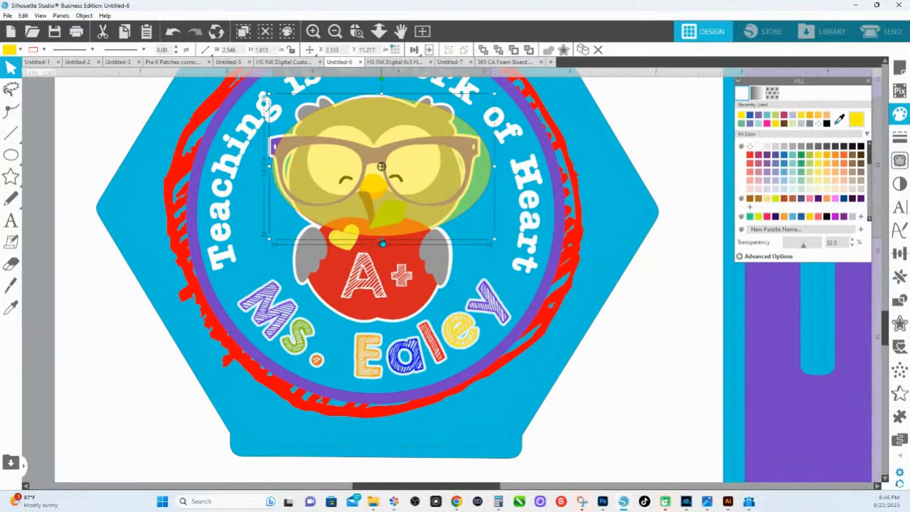
pyautogui.moveTo(382, 239); pyautogui.dragTo(381, 262)
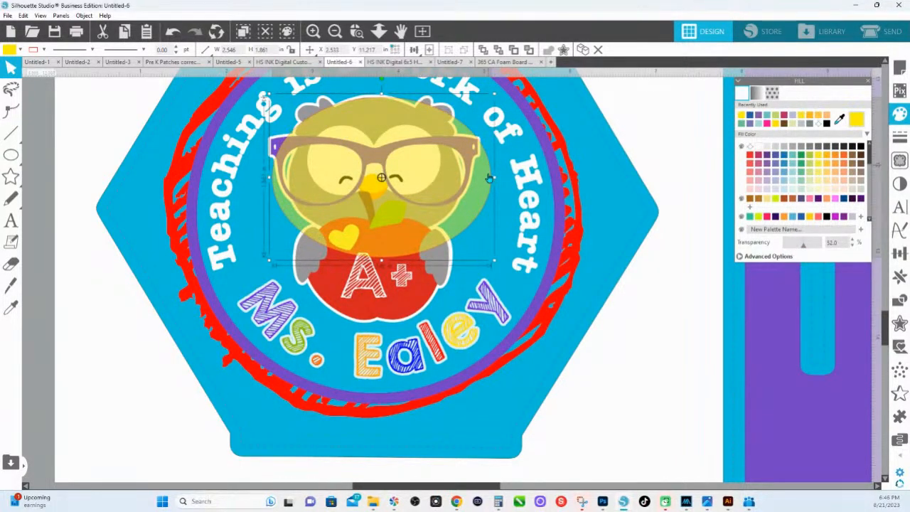
pyautogui.moveTo(494, 177); pyautogui.dragTo(405, 172)
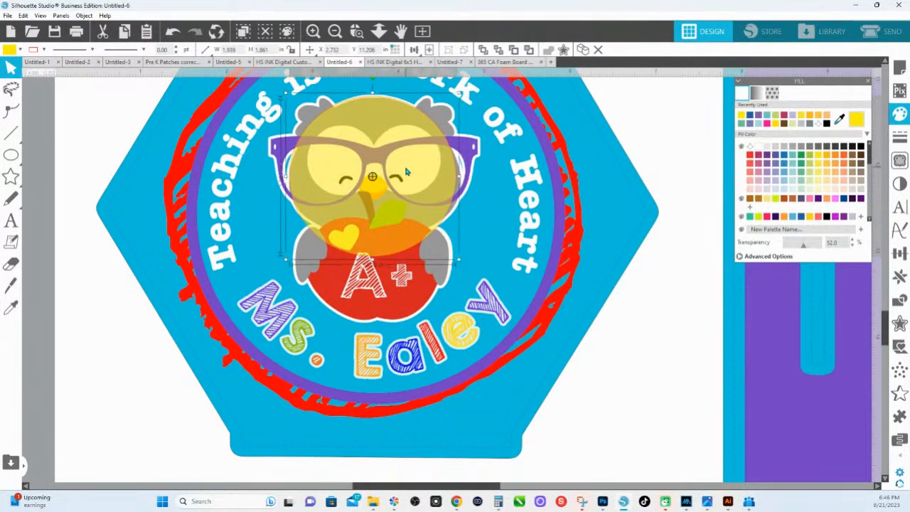
pyautogui.moveTo(462, 181); pyautogui.dragTo(466, 182)
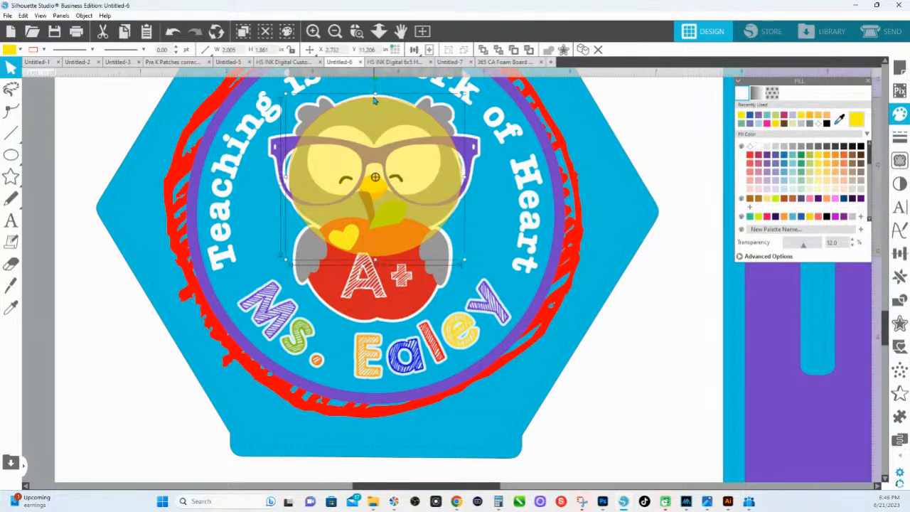
pyautogui.moveTo(375, 94); pyautogui.dragTo(375, 98)
pyautogui.moveTo(375, 260); pyautogui.dragTo(375, 242)
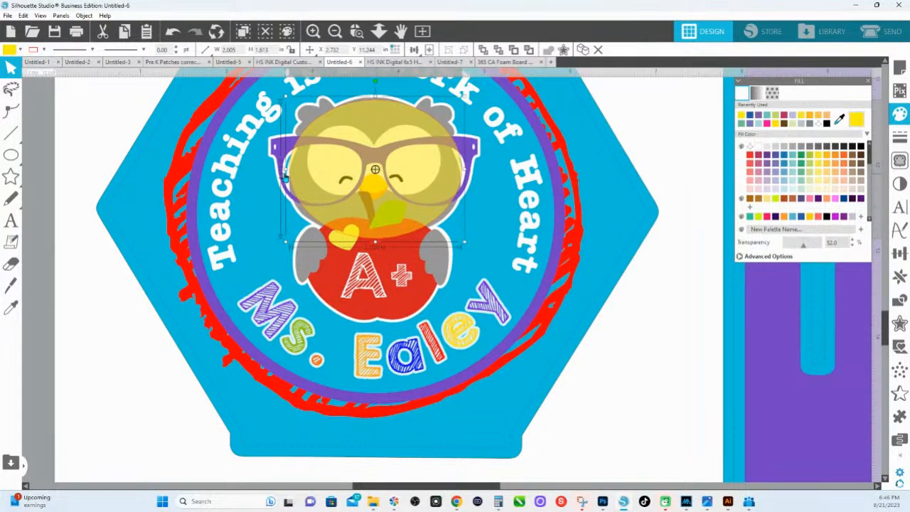
pyautogui.moveTo(286, 173); pyautogui.dragTo(286, 171)
# Draw a narrow ellipse about 0.15 by 0.29 inches on the owl's left ear tuft, fill it pale yellow and tilt it to match
pyautogui.press('e')
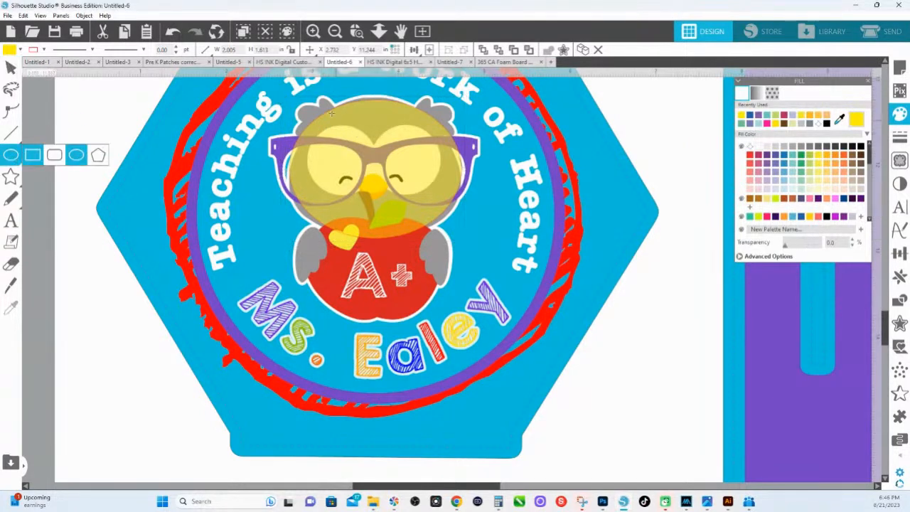
pyautogui.moveTo(318, 98); pyautogui.dragTo(337, 130)
pyautogui.click(817, 175)
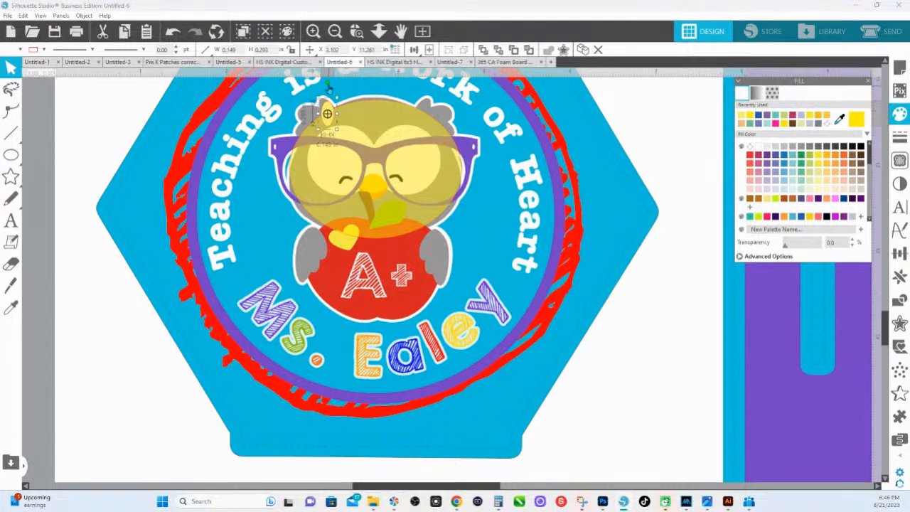
pyautogui.moveTo(325, 84); pyautogui.dragTo(326, 109)
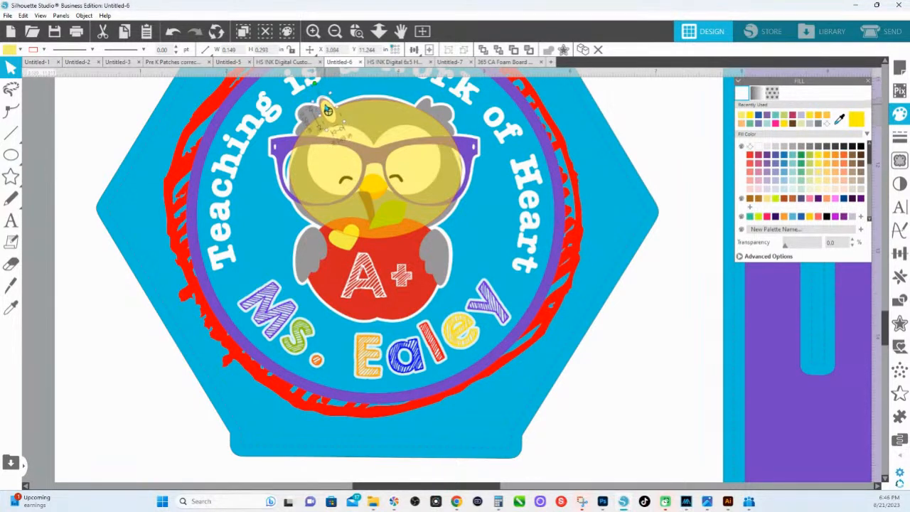
# Draw a second ellipse about 0.27 by 0.22 inches on the left ear tuft, fill it green and align it with the tuft
pyautogui.click(11, 155)
pyautogui.moveTo(304, 108)
pyautogui.mouseDown()
pyautogui.moveTo(318, 140)
pyautogui.moveTo(321, 132)
pyautogui.mouseUp()
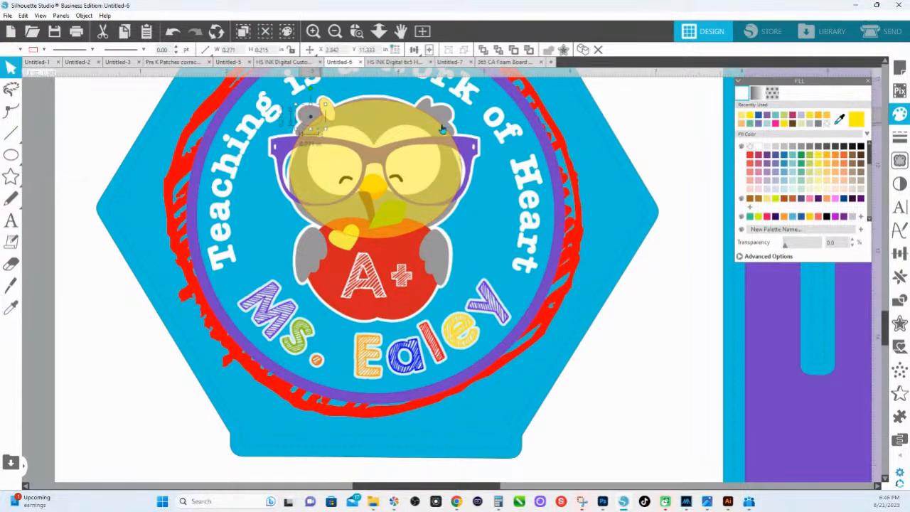
pyautogui.click(802, 163)
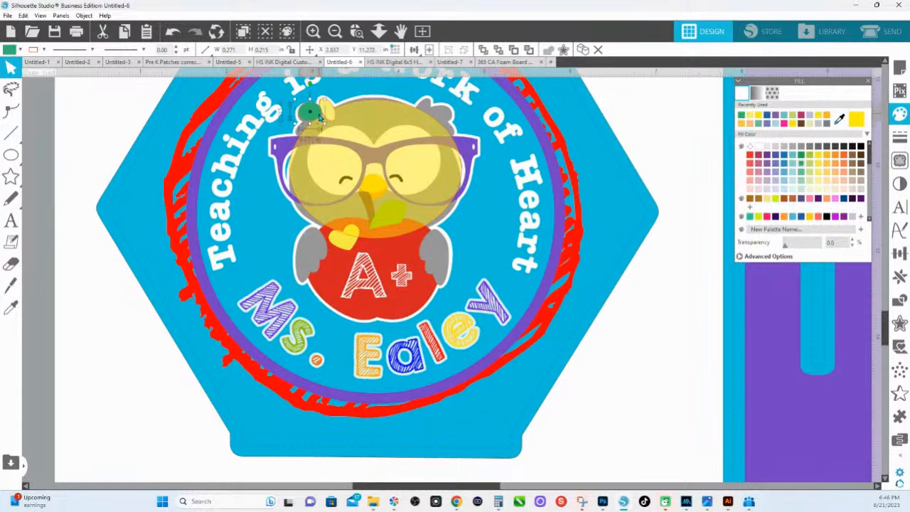
pyautogui.moveTo(322, 117); pyautogui.dragTo(319, 119)
pyautogui.moveTo(326, 129); pyautogui.dragTo(331, 133)
# Copy the pale yellow ellipse onto the lower part of the left ear tuft and group the three tuft ellipses
pyautogui.click(327, 109)
pyautogui.moveTo(327, 109); pyautogui.dragTo(311, 131)
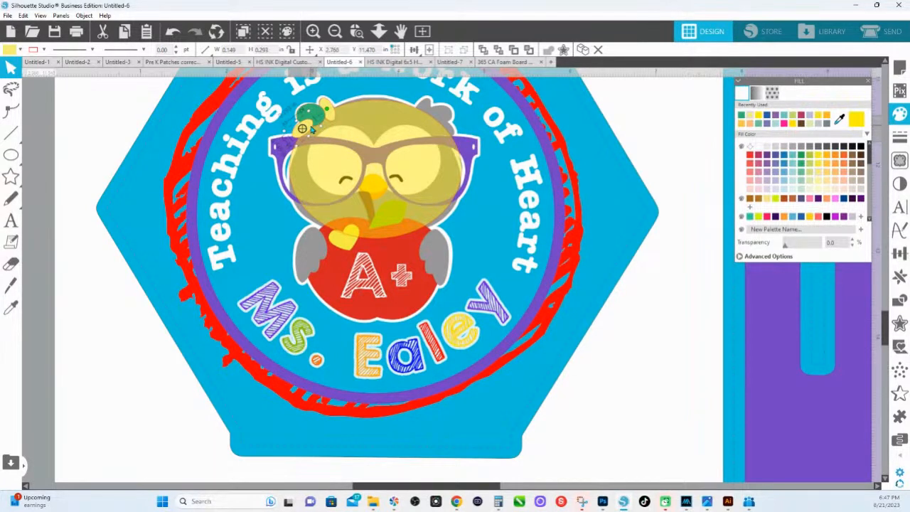
pyautogui.click(329, 115)
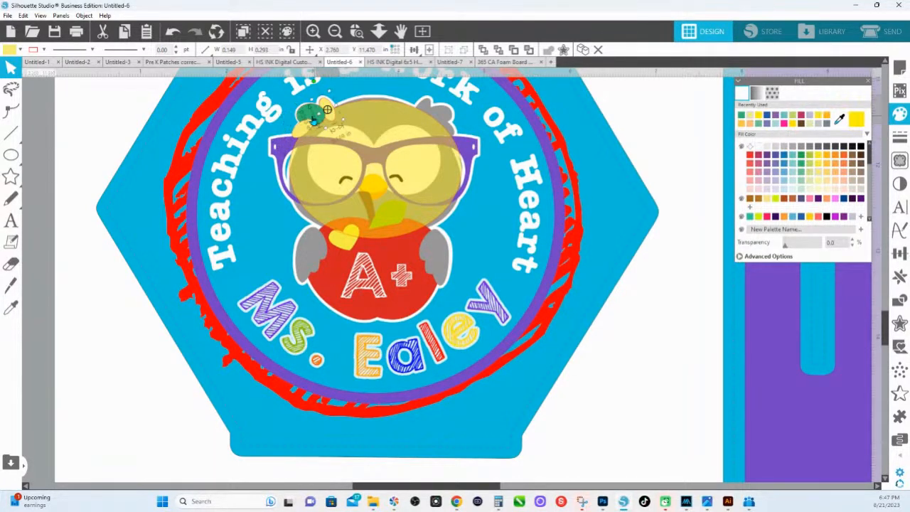
pyautogui.keyDown('shift'); pyautogui.click(313, 115); pyautogui.keyUp('shift')
pyautogui.keyDown('shift'); pyautogui.click(306, 131); pyautogui.keyUp('shift')
pyautogui.rightClick(307, 131)
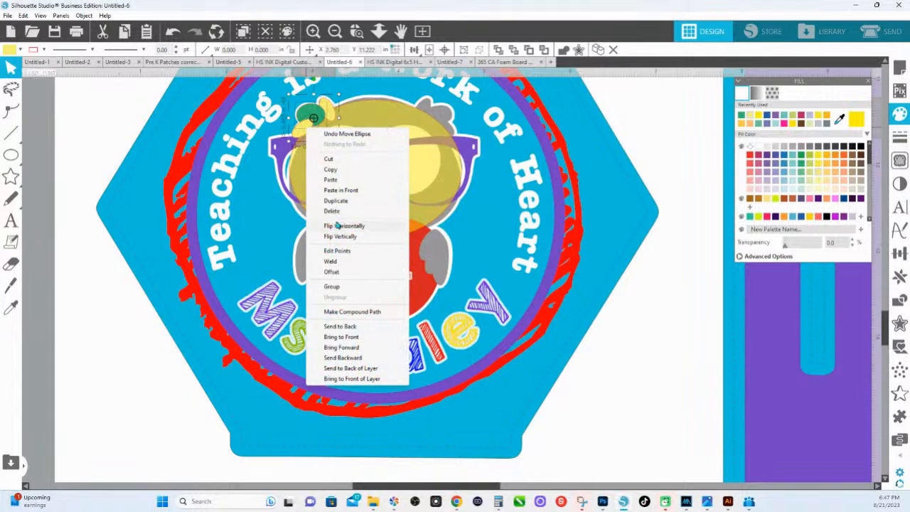
pyautogui.click(331, 287)
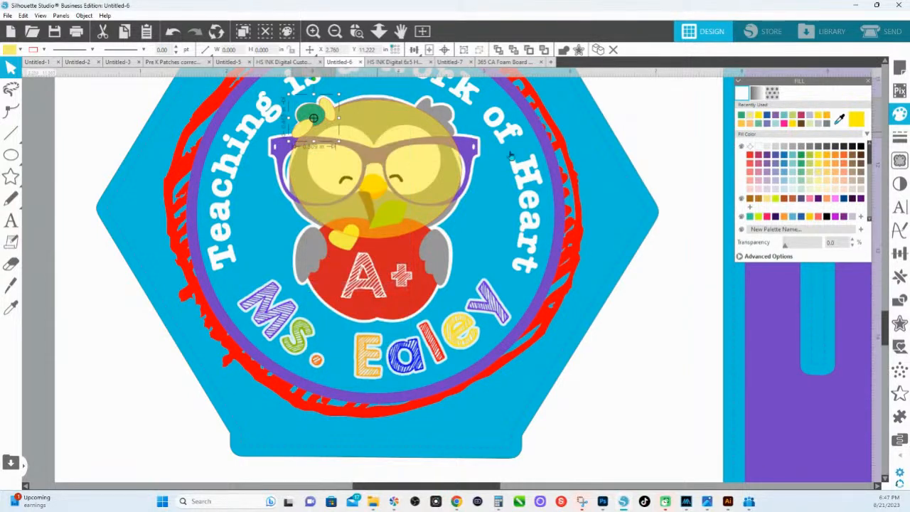
# Mirror the grouped tuft ellipses to the right and place the copy over the owl's right ear tuft
pyautogui.click(900, 276)
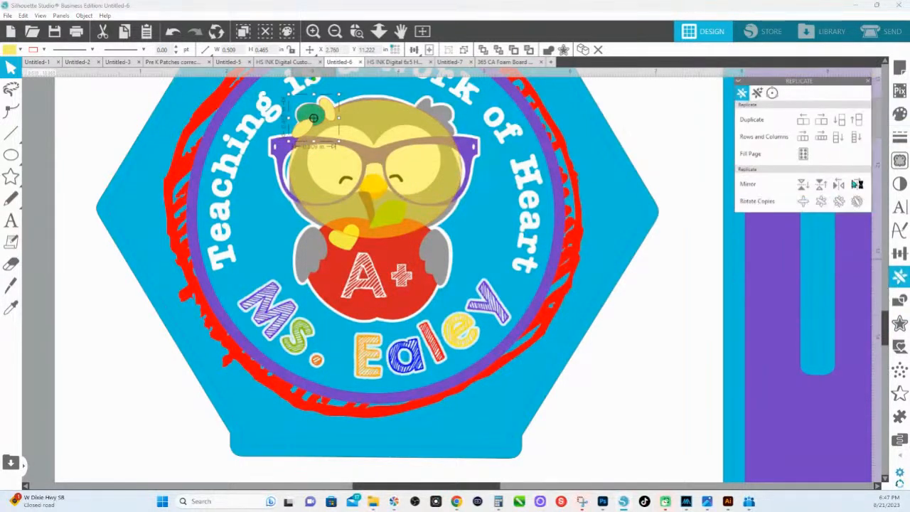
pyautogui.click(857, 185)
pyautogui.moveTo(365, 117); pyautogui.dragTo(445, 115)
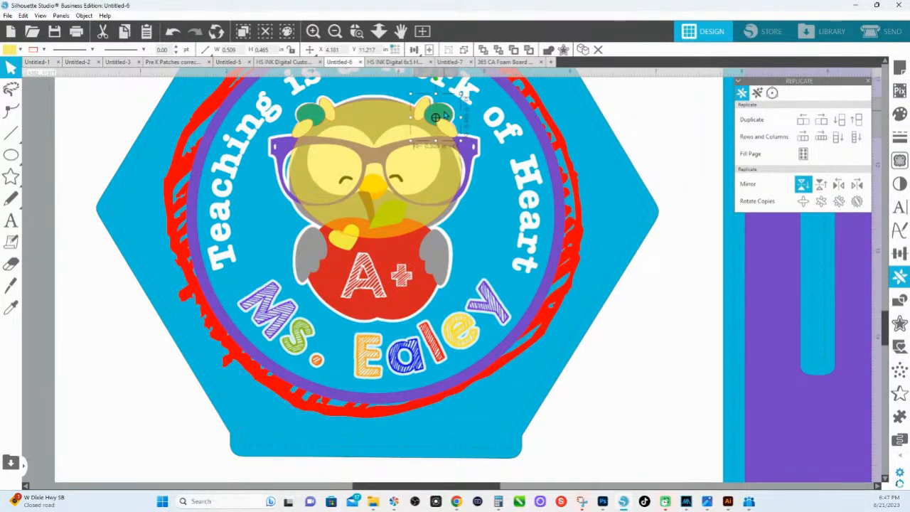
# Weld both tuft groups to the yellow head ellipse and set the merged shape's transparency to 0%
pyautogui.keyDown('shift'); pyautogui.click(324, 114); pyautogui.keyUp('shift')
pyautogui.keyDown('shift'); pyautogui.click(360, 129); pyautogui.keyUp('shift')
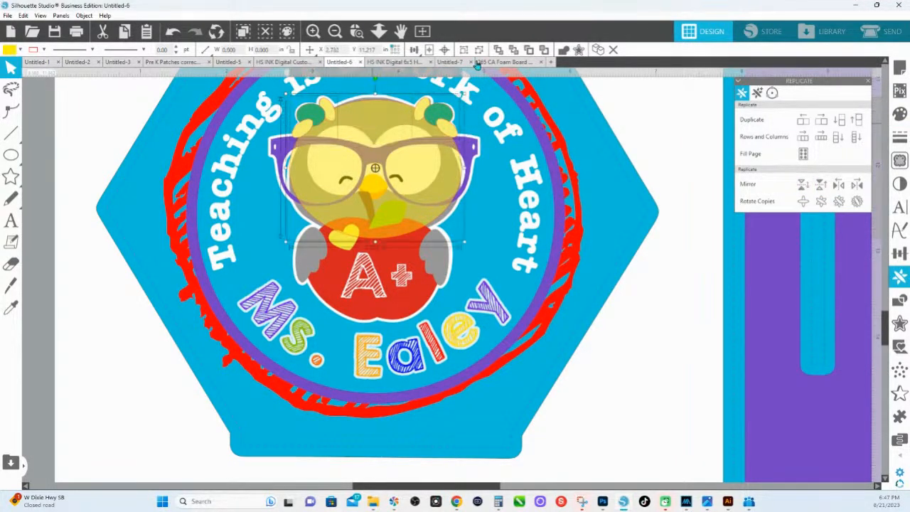
pyautogui.click(547, 51)
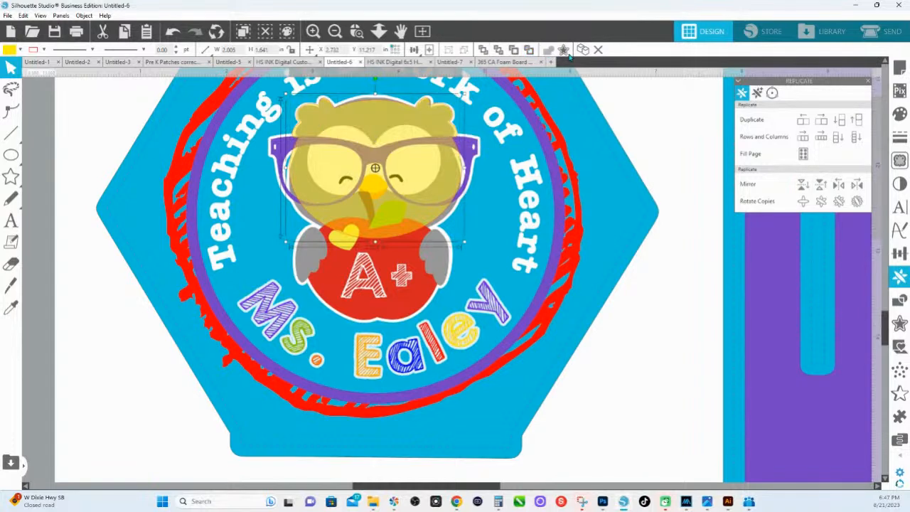
pyautogui.click(898, 116)
pyautogui.moveTo(805, 246); pyautogui.dragTo(734, 253)
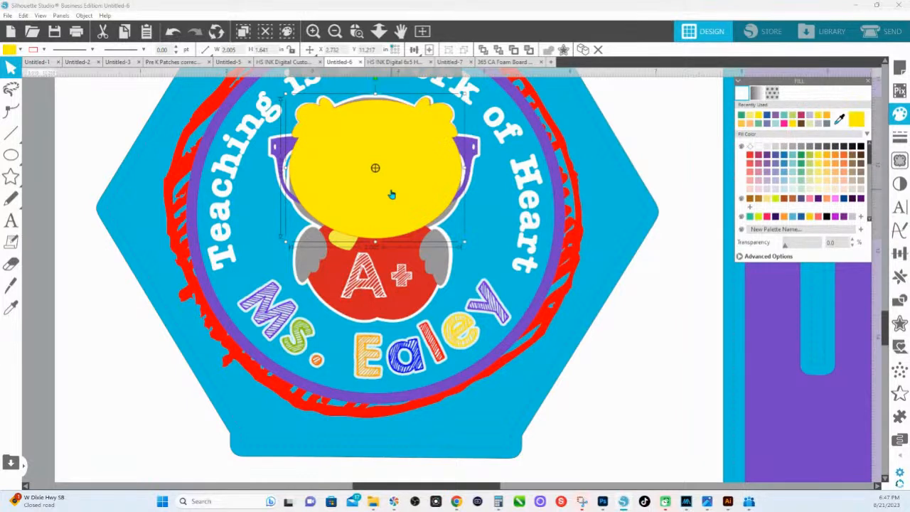
# Adjust the points along the top and bottom of the head shape to follow the owl's outline, and fill it black
pyautogui.doubleClick(372, 147)
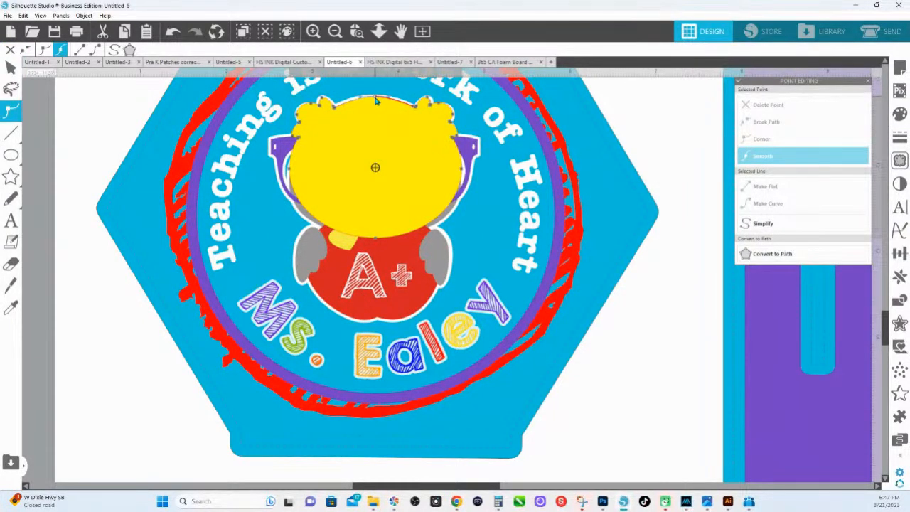
pyautogui.click(357, 99)
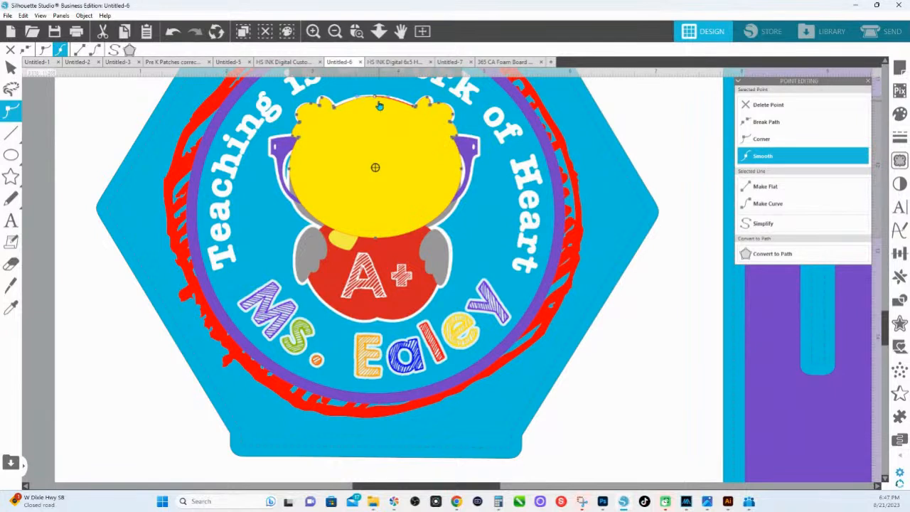
pyautogui.moveTo(376, 240); pyautogui.dragTo(441, 245)
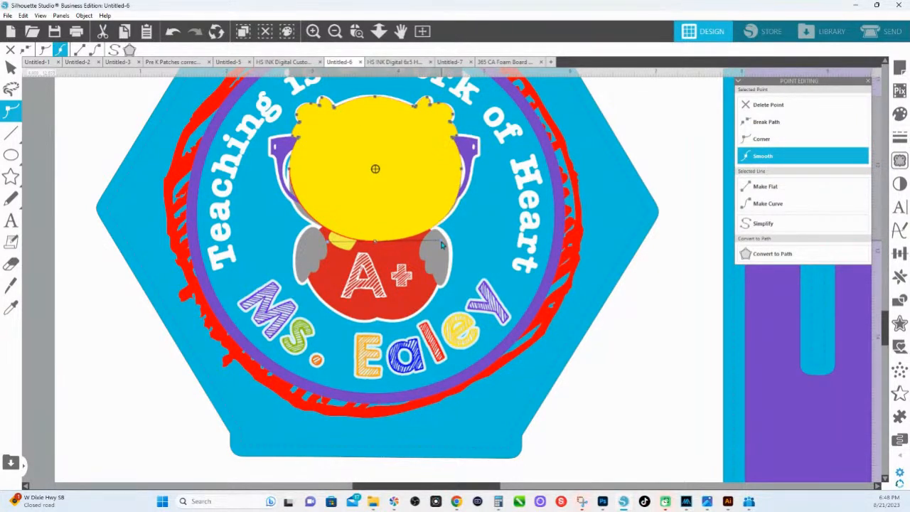
pyautogui.moveTo(328, 243); pyautogui.dragTo(310, 244)
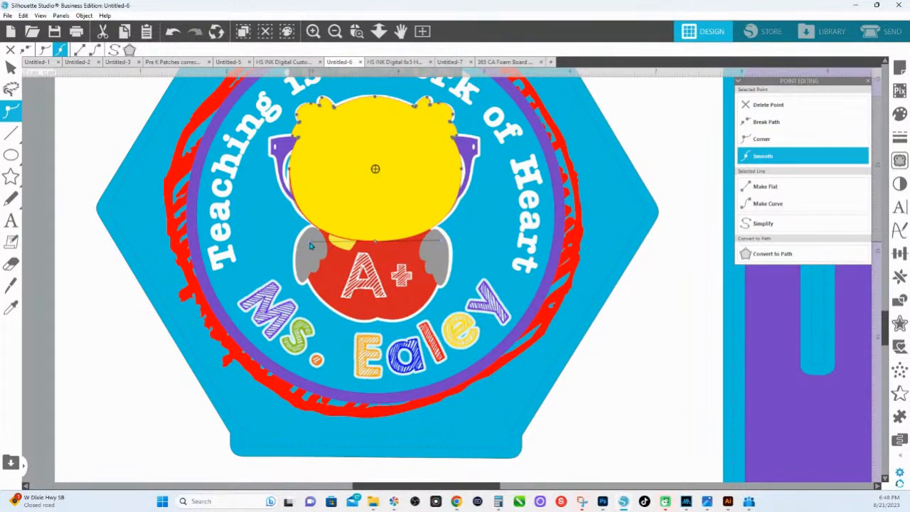
pyautogui.click(900, 115)
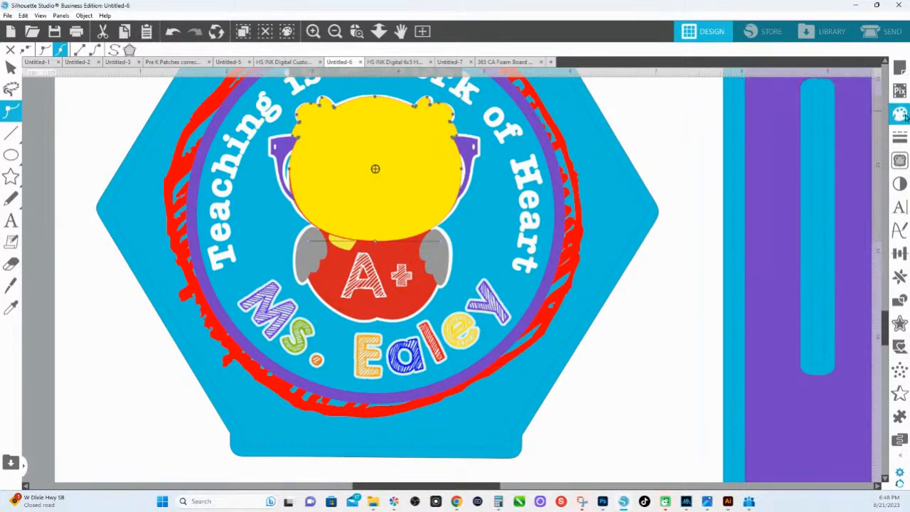
pyautogui.click(863, 146)
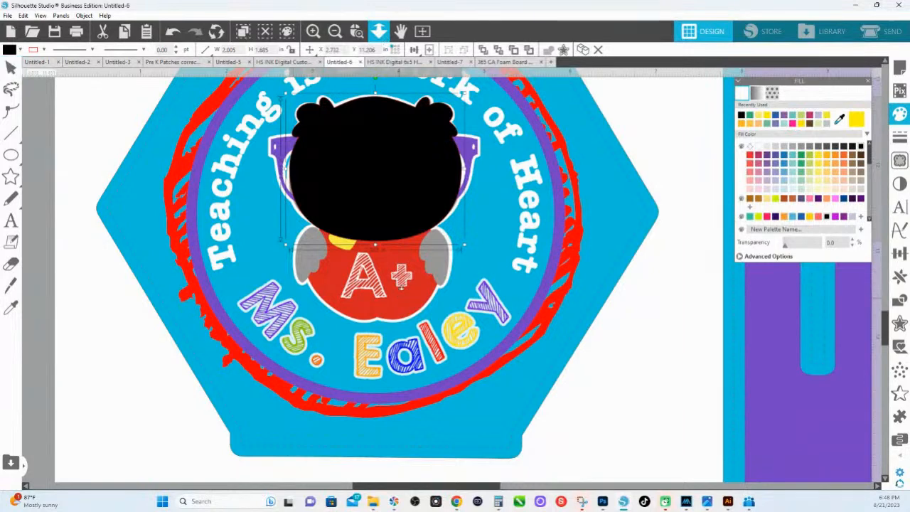
# Draw a tall ellipse about 0.37 by 1.24 inches in the empty area left of the page and fill it golden yellow
pyautogui.click(379, 31)
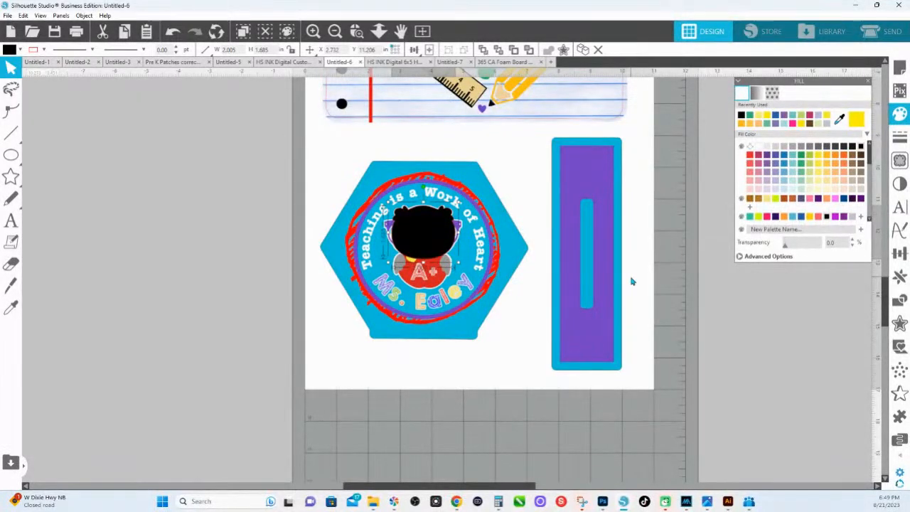
pyautogui.moveTo(6, 168)
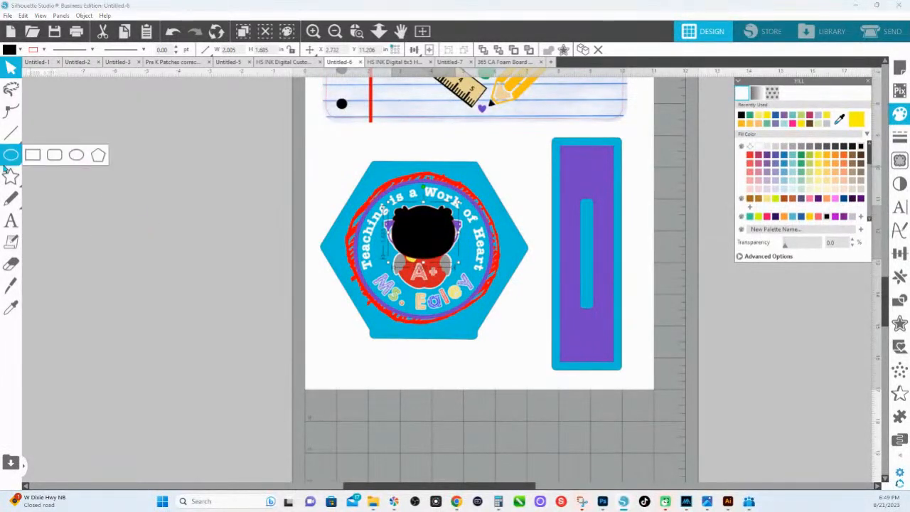
pyautogui.click(76, 155)
pyautogui.moveTo(235, 280); pyautogui.dragTo(249, 325)
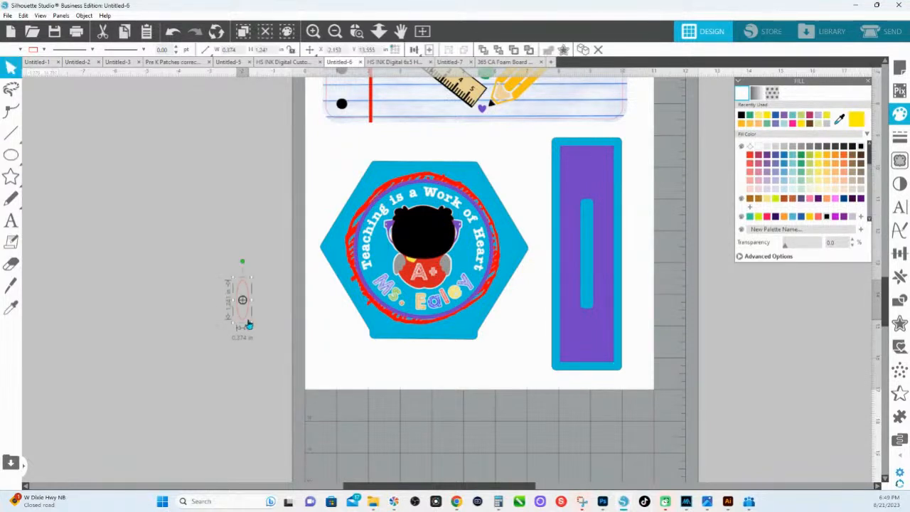
pyautogui.click(811, 217)
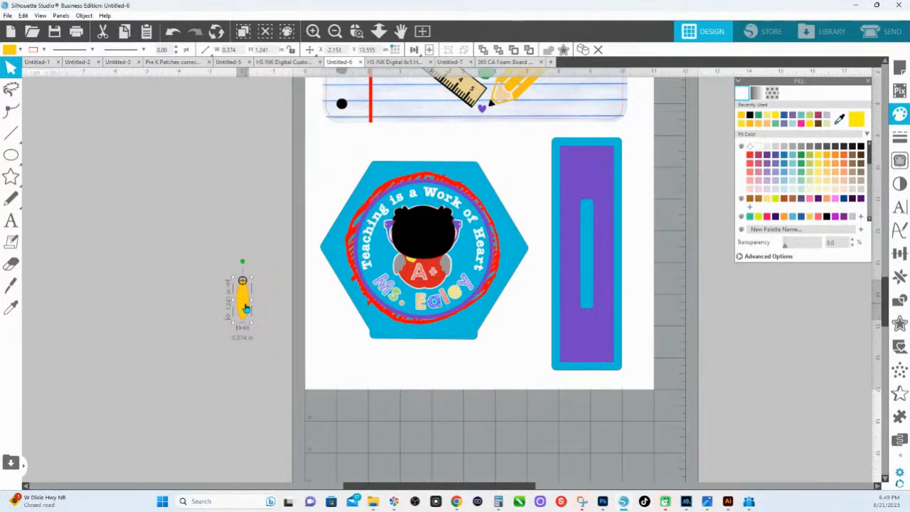
# Fan out copies of the golden ellipse as overlapping feathers, rotating them about the first and resizing them to about 0.45 by 1.07 inches
pyautogui.moveTo(315, 331); pyautogui.dragTo(546, 324)
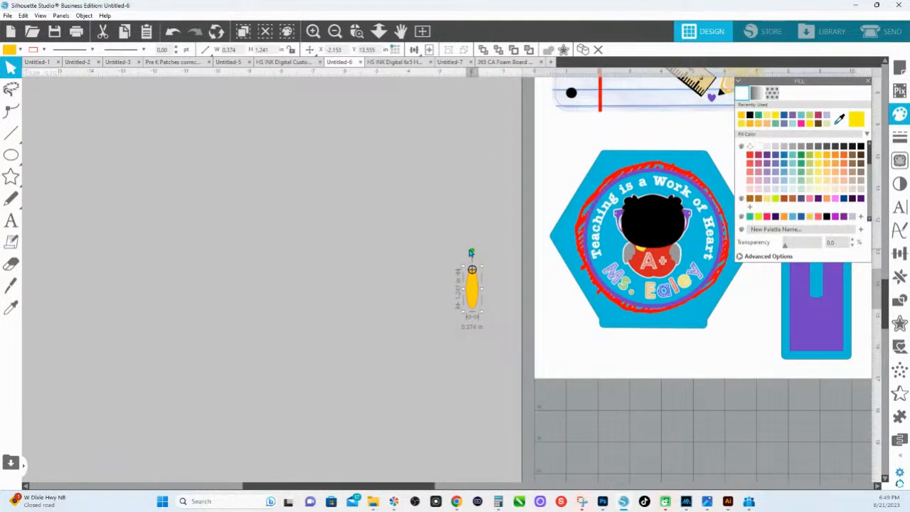
pyautogui.moveTo(472, 249); pyautogui.dragTo(466, 254)
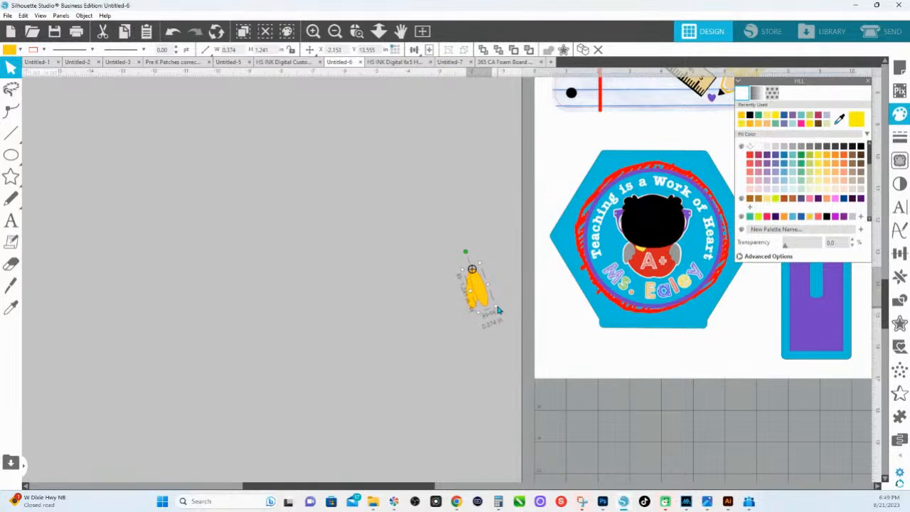
pyautogui.moveTo(496, 302)
pyautogui.mouseDown()
pyautogui.moveTo(494, 310)
pyautogui.moveTo(491, 286)
pyautogui.mouseUp()
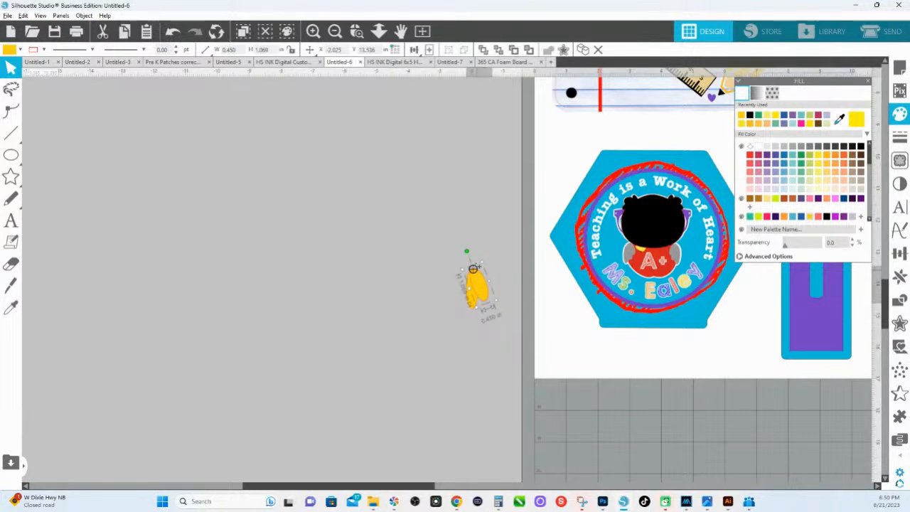
pyautogui.moveTo(468, 254); pyautogui.dragTo(460, 256)
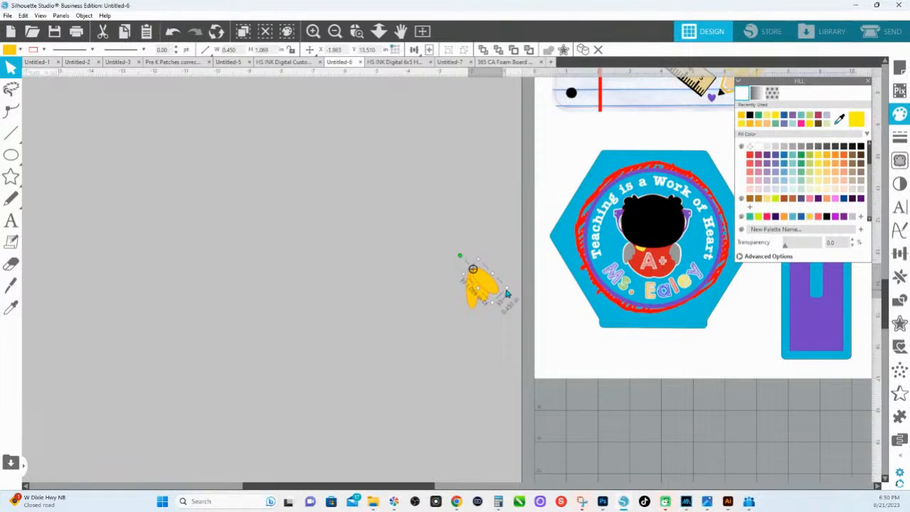
pyautogui.moveTo(505, 294); pyautogui.dragTo(486, 292)
# Weld the overlapping golden ellipses into a single wing shape and move it onto the hexagon's left corner
pyautogui.moveTo(453, 252); pyautogui.dragTo(489, 302)
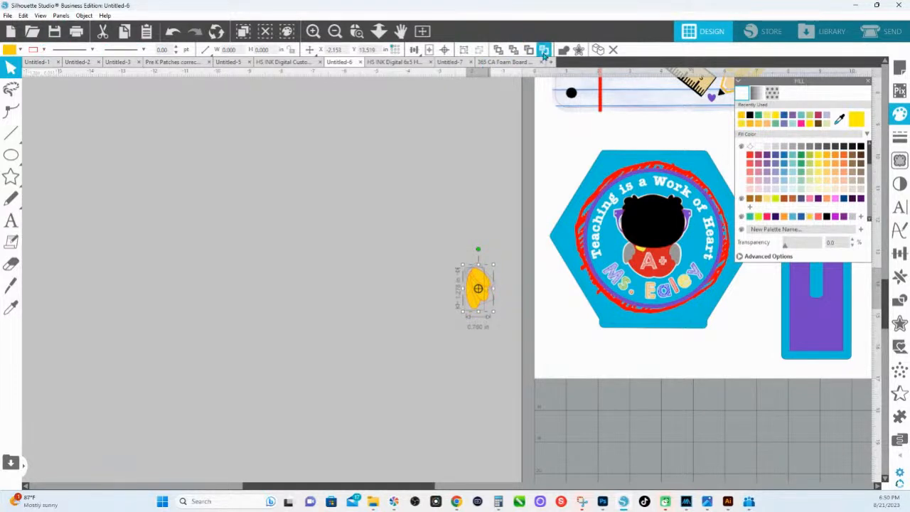
pyautogui.click(564, 52)
pyautogui.moveTo(483, 285); pyautogui.dragTo(575, 259)
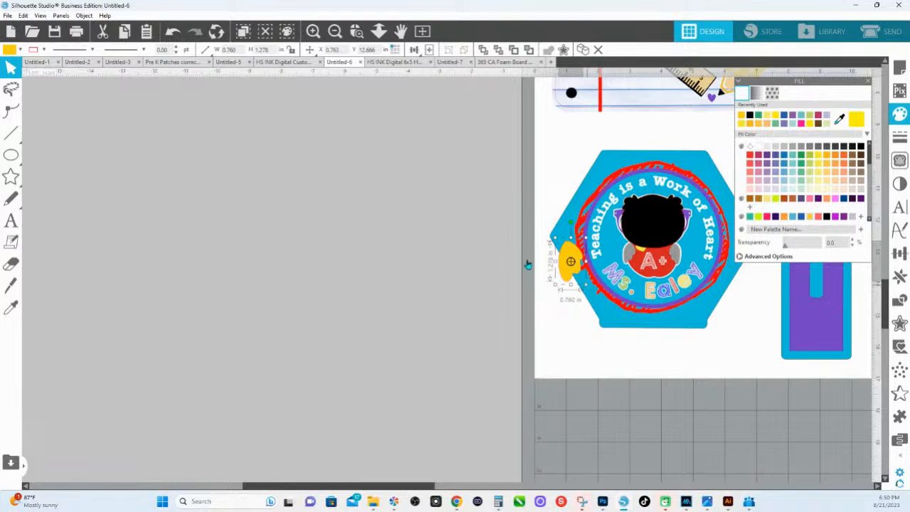
# Fit the golden wing over the owl's left gray wing, scaling it to about 0.41 by 0.69 inches and tilting it slightly clockwise
pyautogui.click(356, 31)
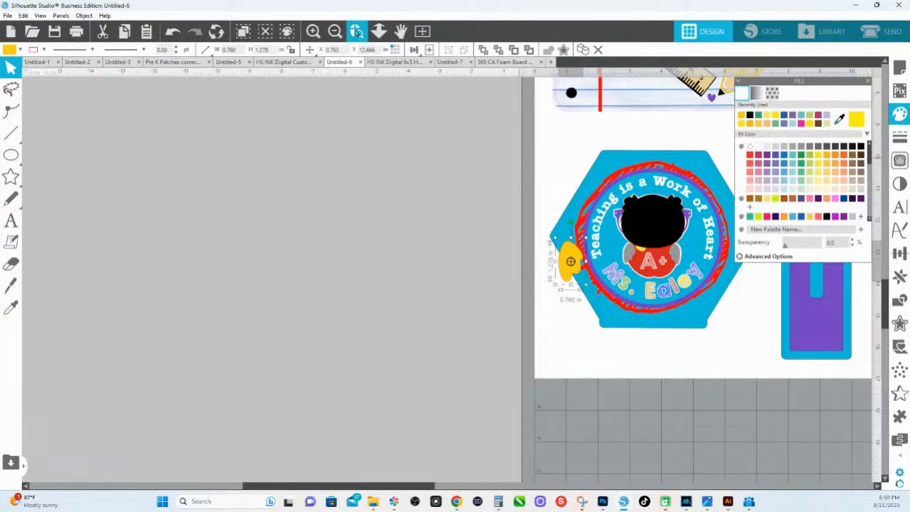
pyautogui.moveTo(552, 213); pyautogui.dragTo(726, 327)
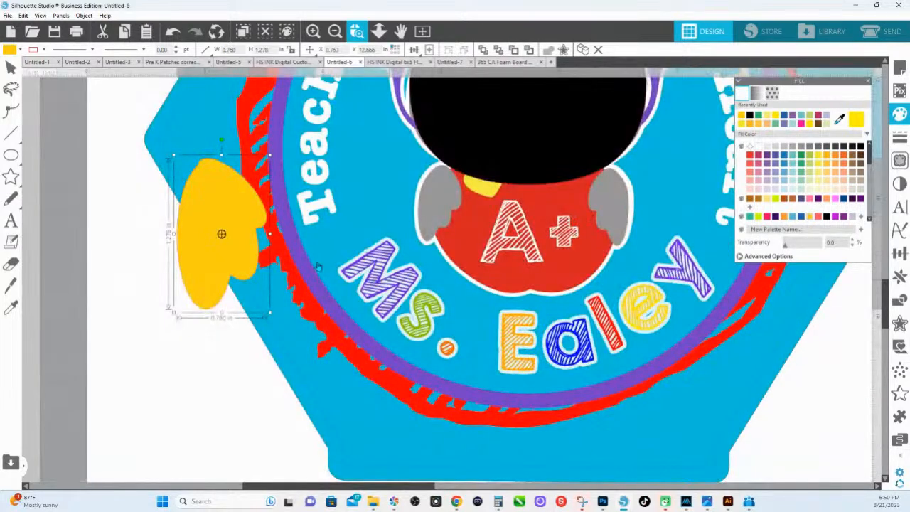
pyautogui.moveTo(278, 198); pyautogui.dragTo(396, 186)
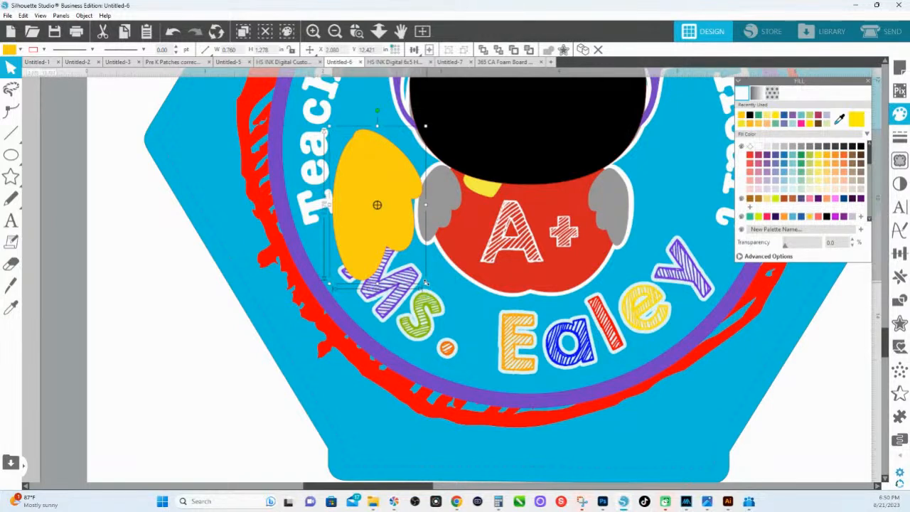
pyautogui.moveTo(426, 288); pyautogui.dragTo(436, 185)
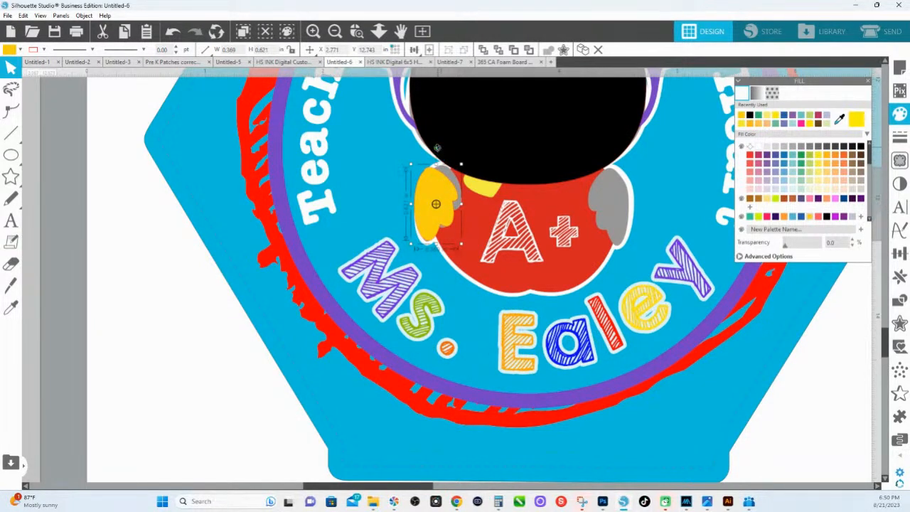
pyautogui.moveTo(438, 152); pyautogui.dragTo(443, 150)
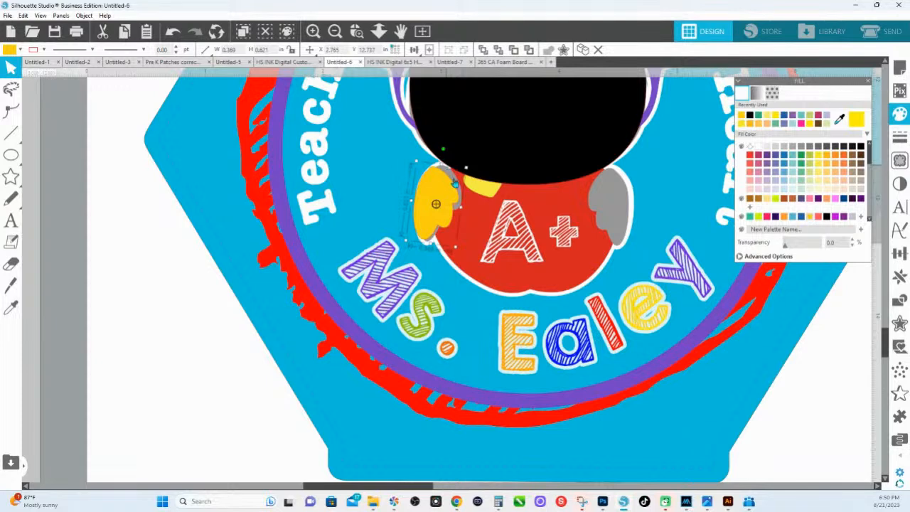
pyautogui.moveTo(466, 168)
pyautogui.mouseDown()
pyautogui.moveTo(474, 160)
pyautogui.moveTo(463, 182)
pyautogui.mouseUp()
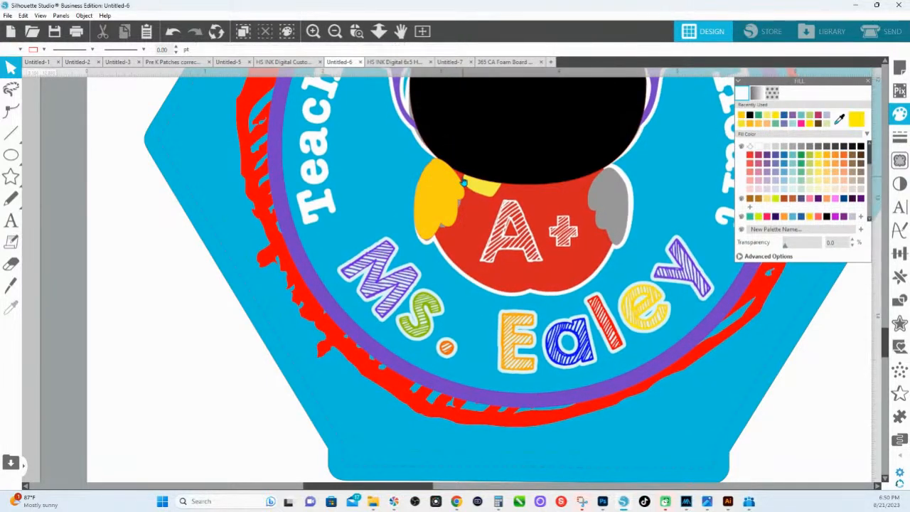
pyautogui.click(461, 185)
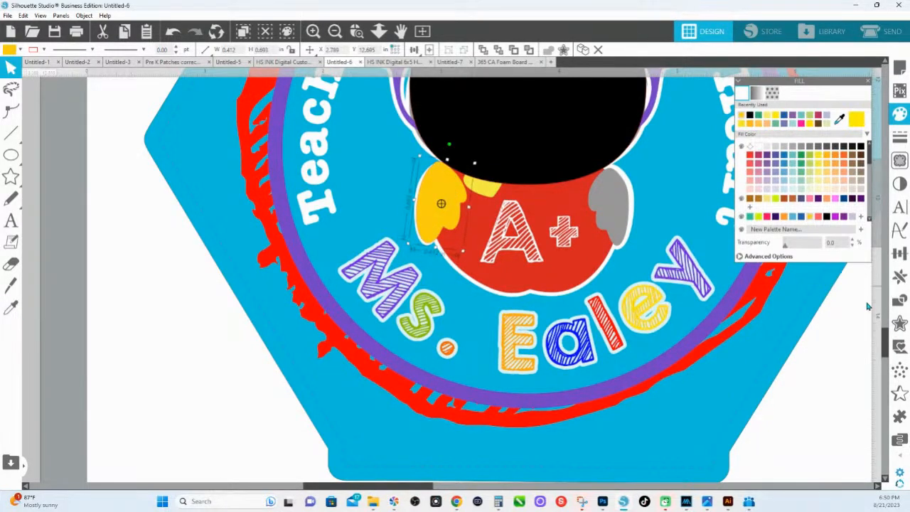
# Mirror the golden wing to the right, place the copy over the owl's right wing, and deselect it
pyautogui.click(900, 277)
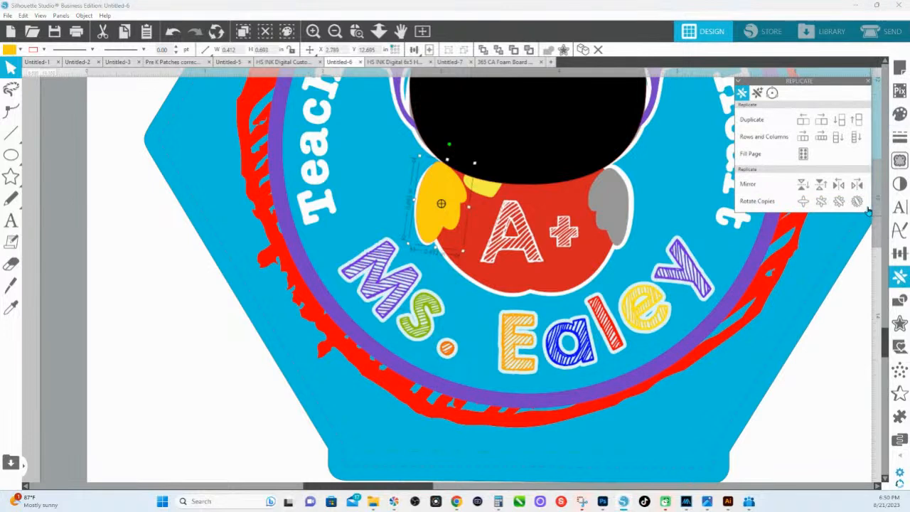
pyautogui.click(902, 302)
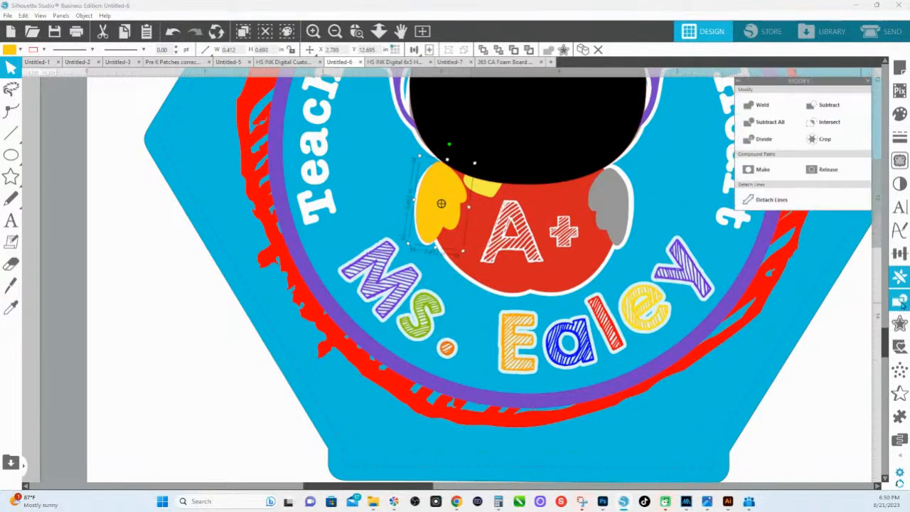
pyautogui.click(901, 278)
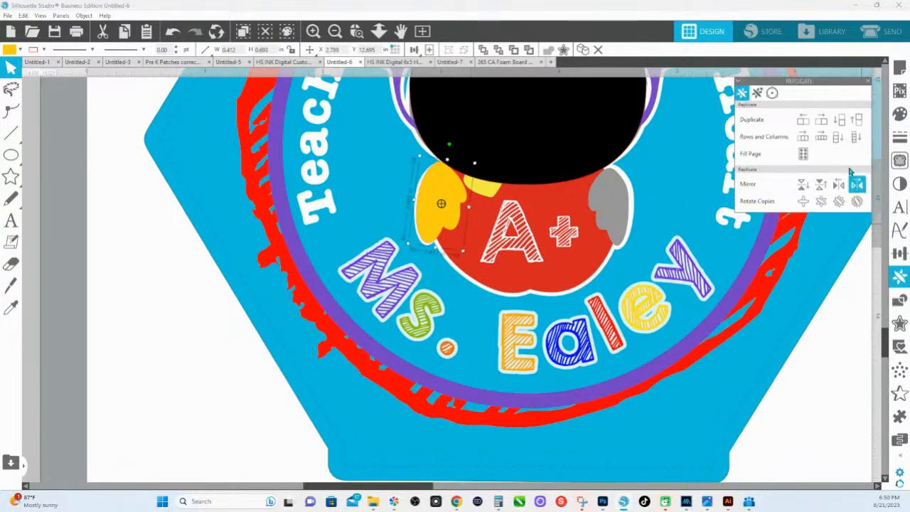
pyautogui.click(857, 184)
pyautogui.moveTo(498, 198); pyautogui.dragTo(616, 200)
pyautogui.doubleClick(612, 181)
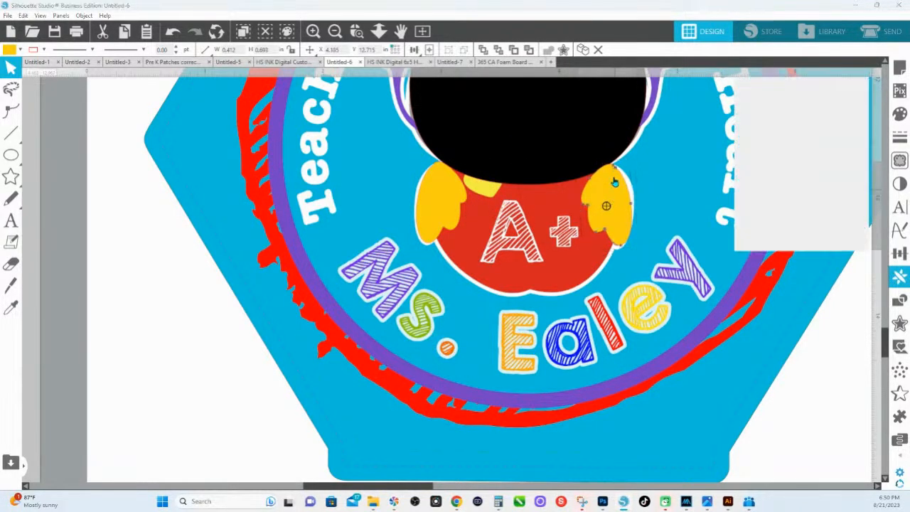
pyautogui.click(379, 30)
pyautogui.moveTo(428, 106); pyautogui.dragTo(476, 187)
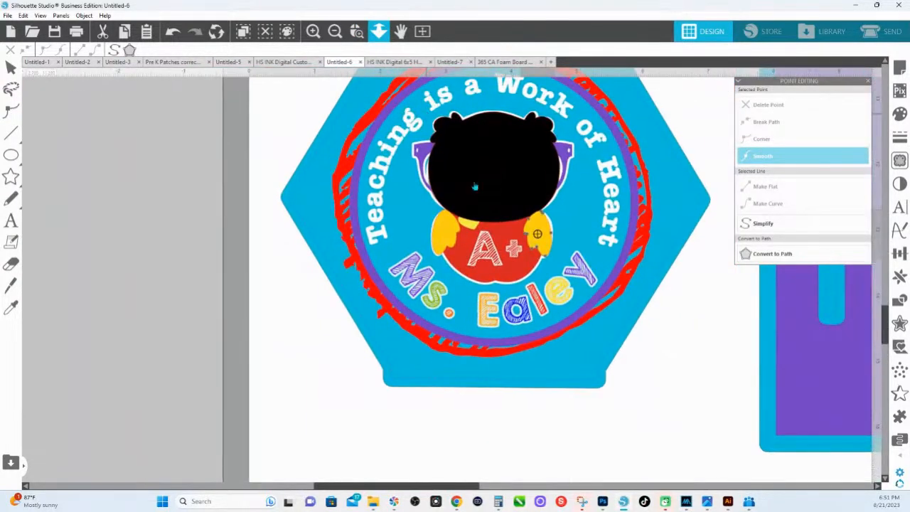
pyautogui.click(708, 386)
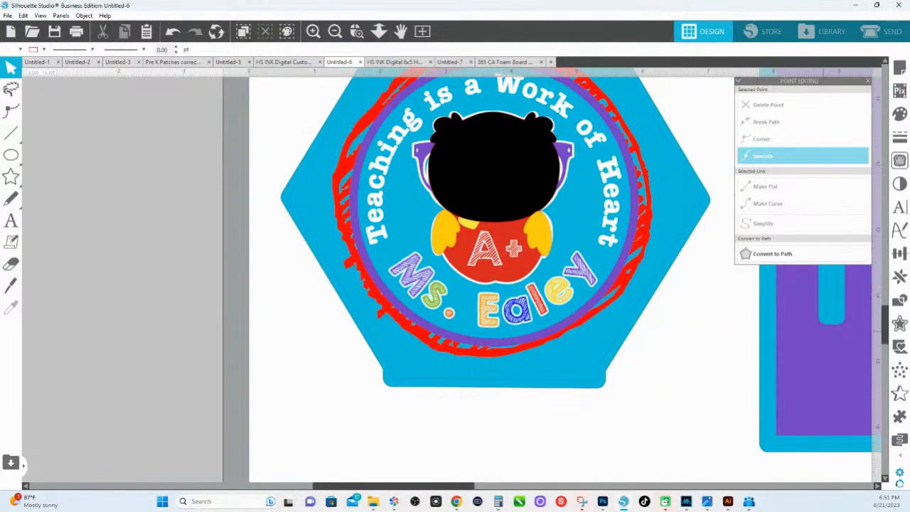
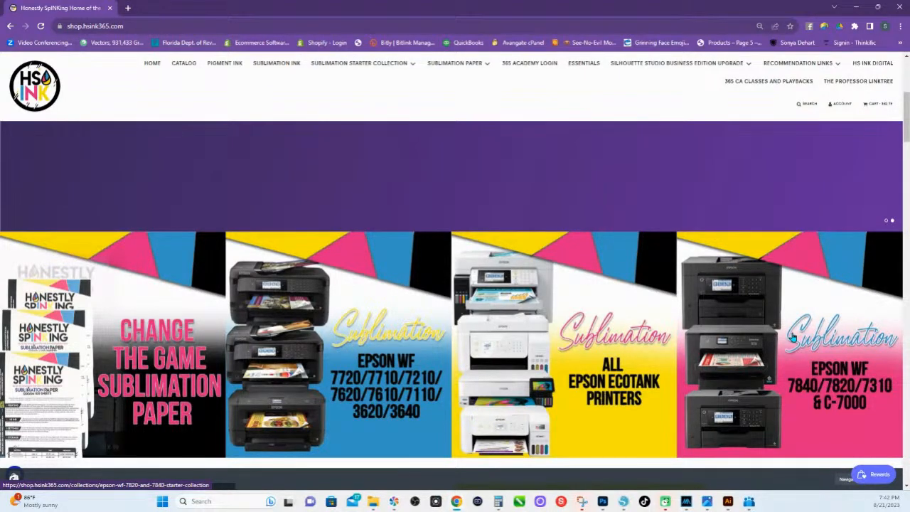
# On the HS INK shop page in the browser, choose the 13IN x 328FT Tacky Paper Roll size for the sublimation paper rolls
pyautogui.scroll(-3, 663, 315)
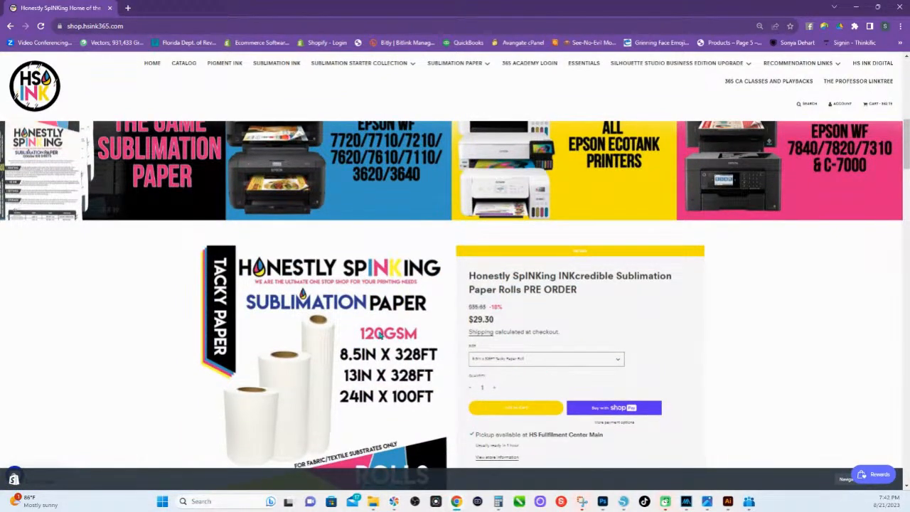
pyautogui.scroll(-3, 460, 319)
pyautogui.scroll(-2, 488, 240)
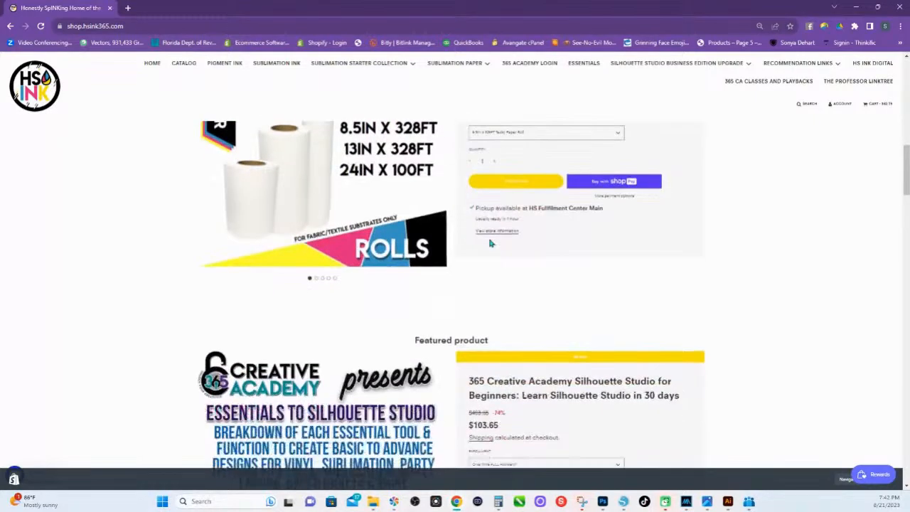
pyautogui.scroll(1, 490, 236)
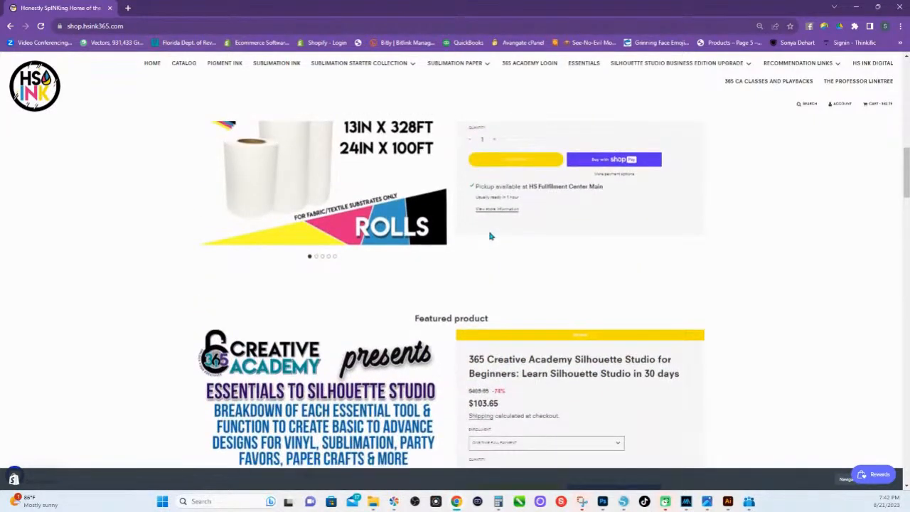
pyautogui.scroll(-1, 490, 236)
pyautogui.scroll(3, 490, 236)
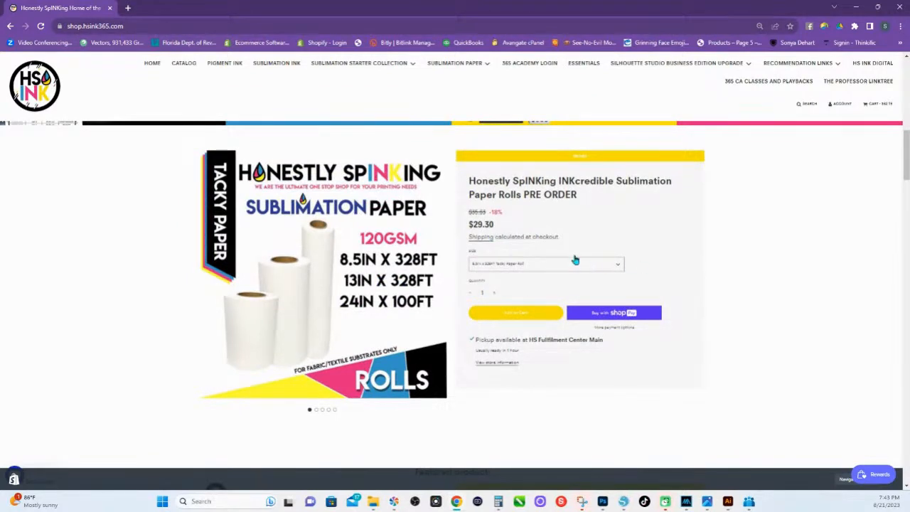
pyautogui.click(507, 271)
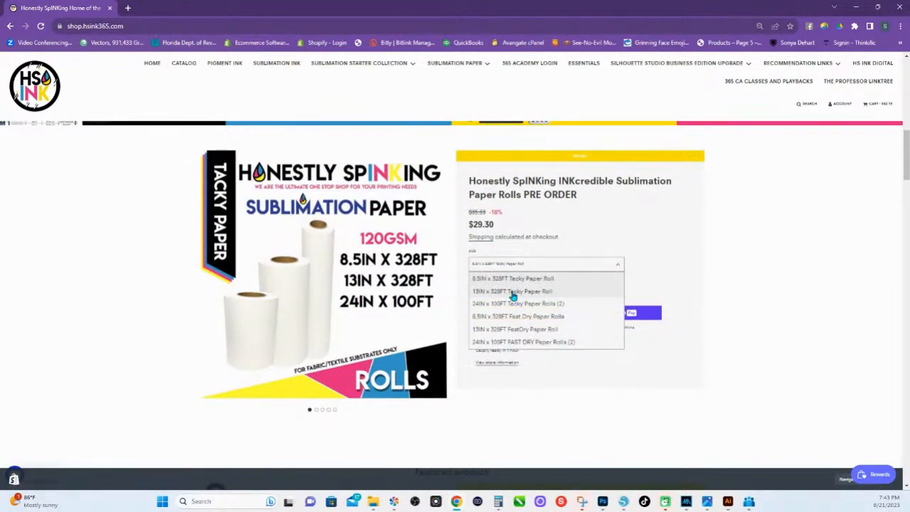
pyautogui.click(514, 294)
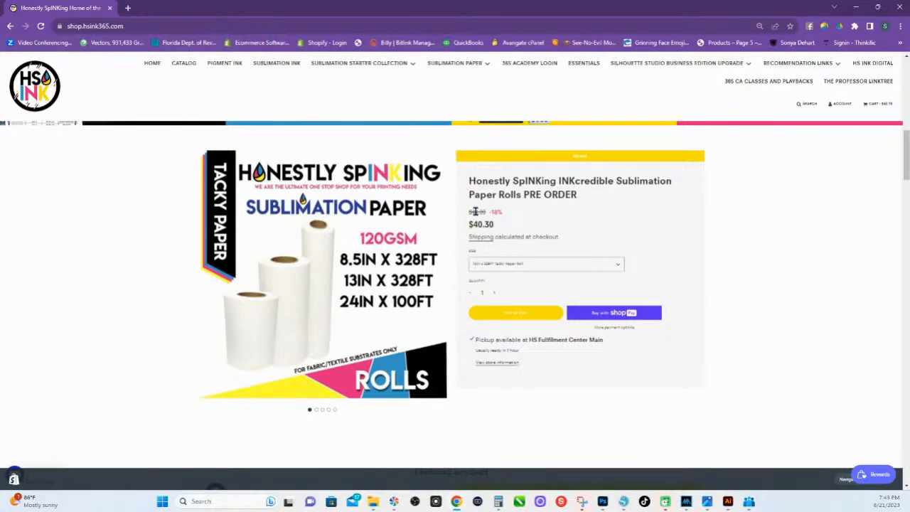
# Look at the featured 365 Creative Academy Silhouette Studio beginners course on the shop page, and open the shopping cart
pyautogui.scroll(-2, 457, 412)
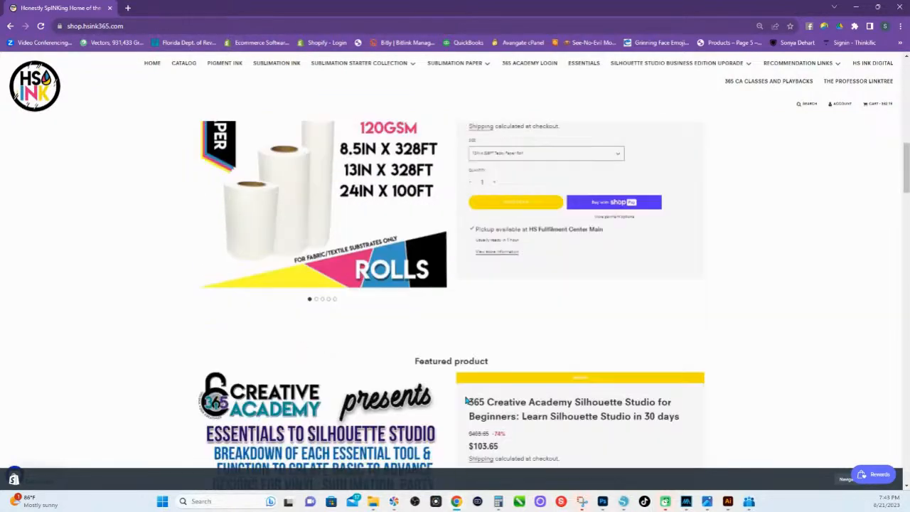
pyautogui.scroll(-4, 467, 382)
pyautogui.scroll(1, 531, 185)
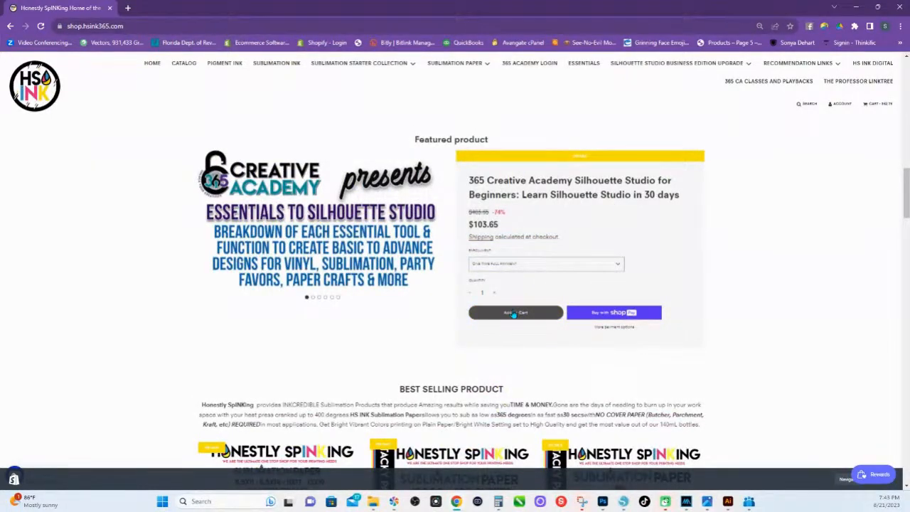
pyautogui.click(869, 105)
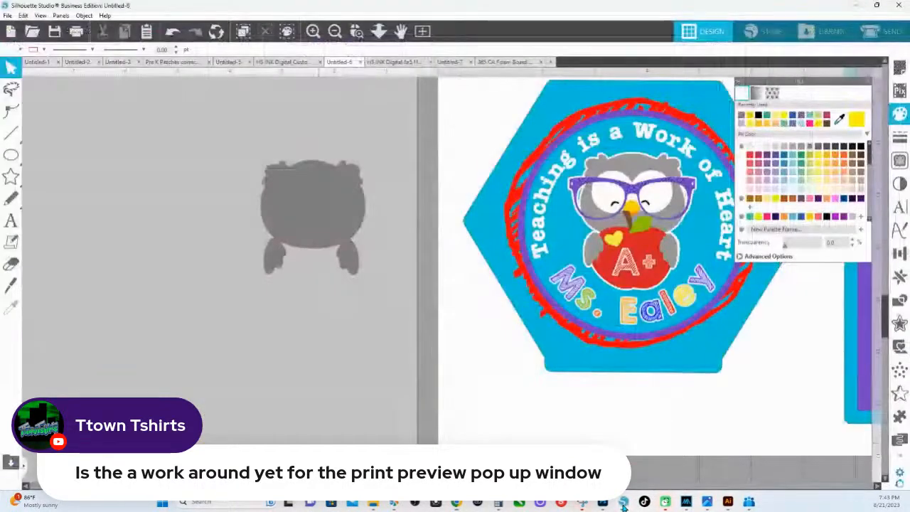
# Switch to Silhouette Studio, dismiss the print preview window to reach the classic print dialog, and cancel printing
pyautogui.click(623, 501)
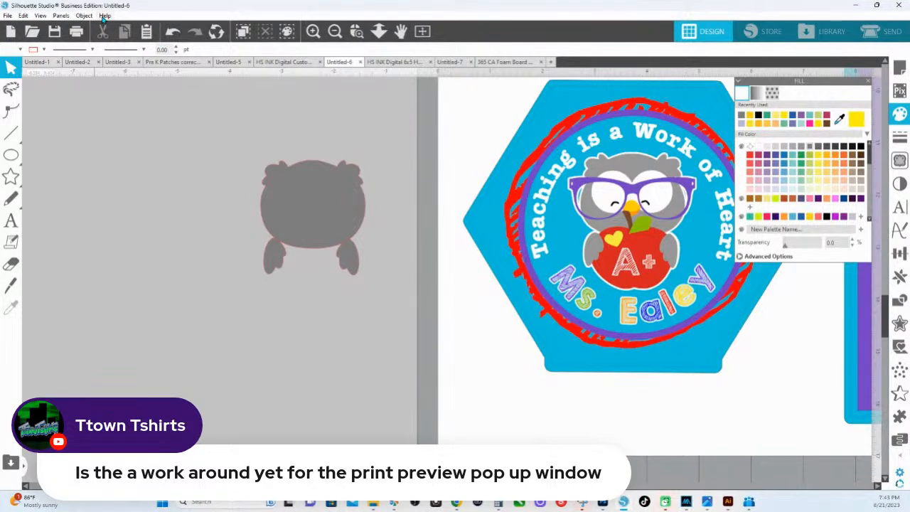
pyautogui.click(76, 31)
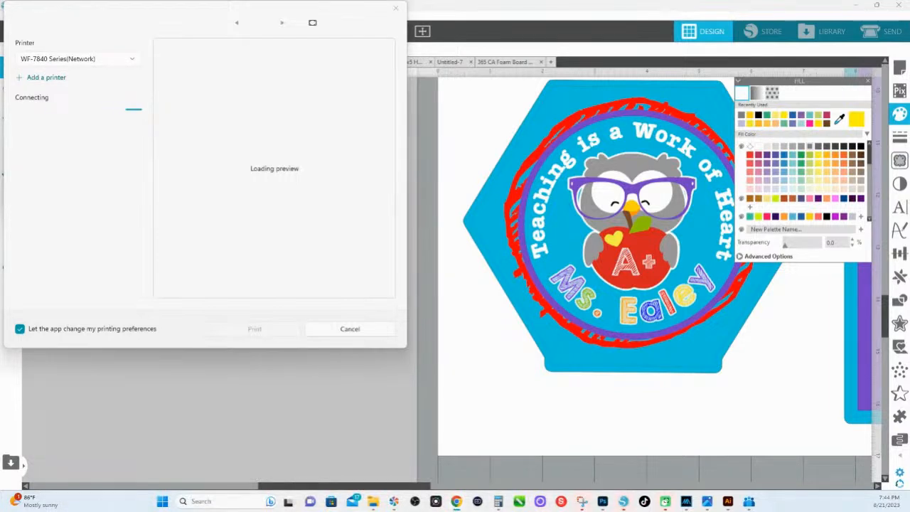
pyautogui.click(397, 8)
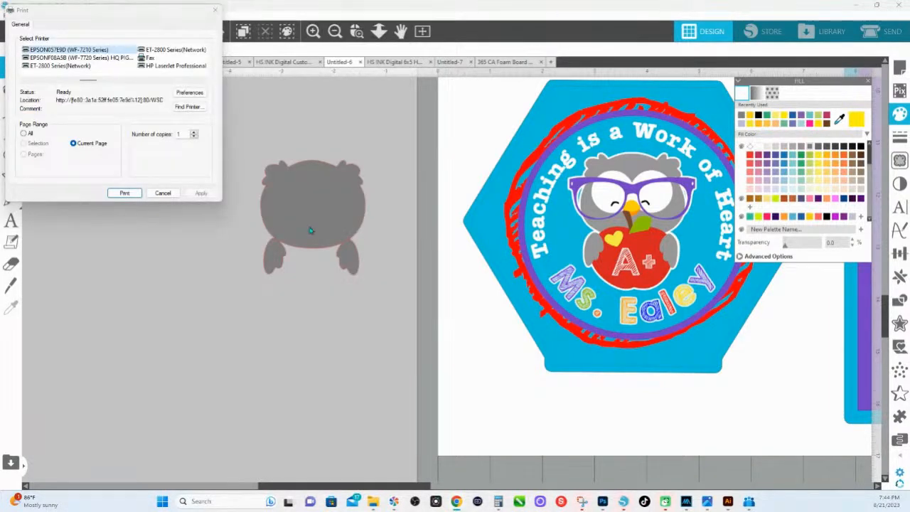
pyautogui.click(163, 194)
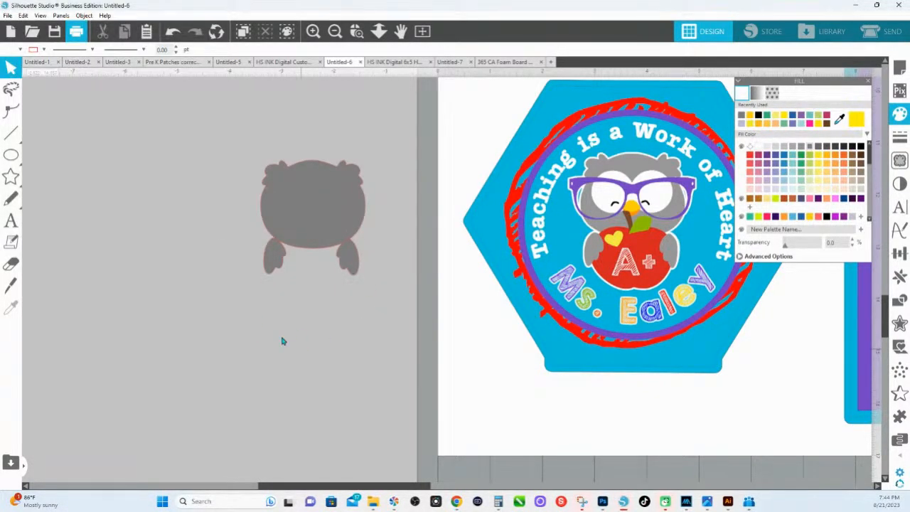
# Add two side-by-side white circles about 0.66 inches across as eyes on the gray owl head, and select both
pyautogui.click(11, 154)
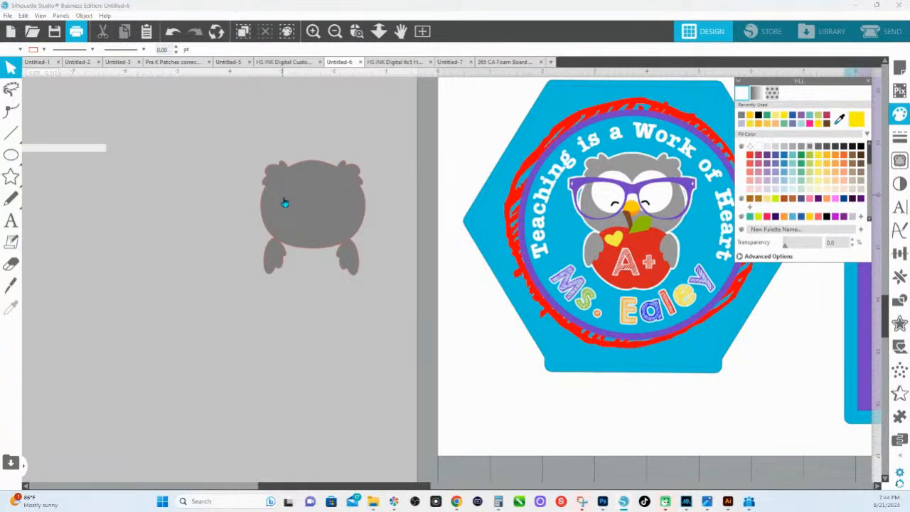
pyautogui.moveTo(287, 201)
pyautogui.mouseDown()
pyautogui.moveTo(307, 224)
pyautogui.moveTo(303, 209)
pyautogui.moveTo(340, 208)
pyautogui.mouseUp()
pyautogui.click(759, 148)
pyautogui.keyDown('shift'); pyautogui.click(300, 212); pyautogui.keyUp('shift')
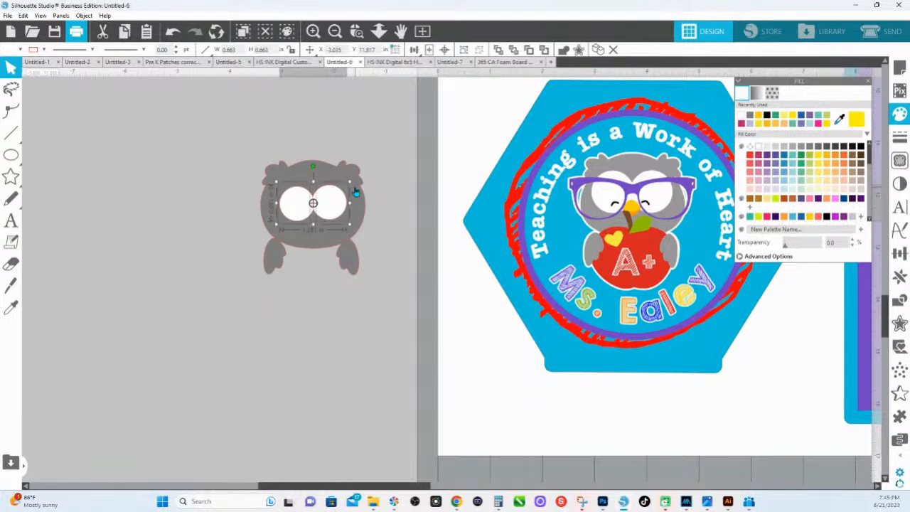
# Enlarge the two white eyes to about 0.84 in across and remove the red outlines from the whole owl
pyautogui.moveTo(336, 323); pyautogui.dragTo(401, 360)
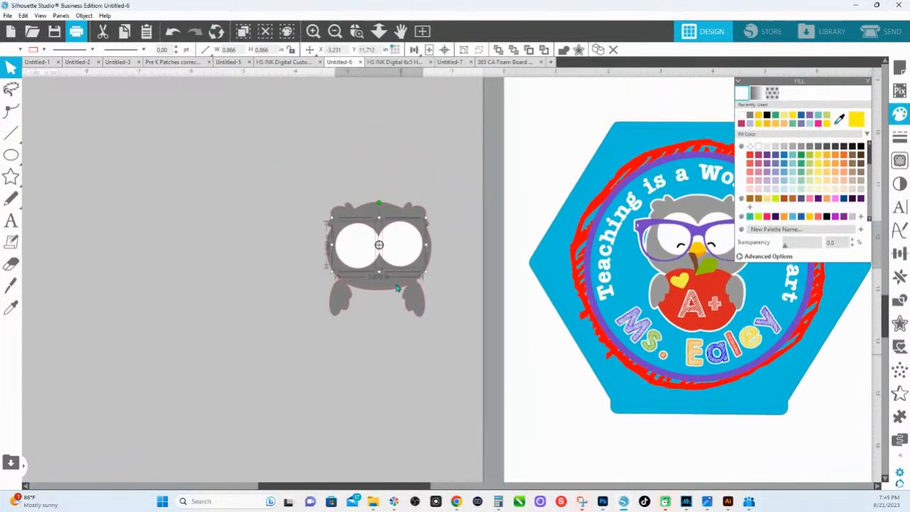
pyautogui.moveTo(399, 251); pyautogui.dragTo(423, 266)
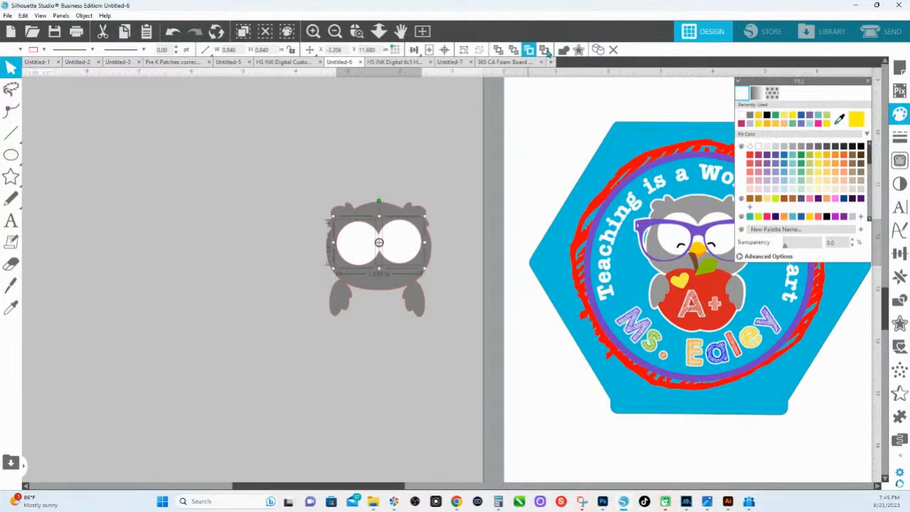
pyautogui.moveTo(288, 180); pyautogui.dragTo(449, 339)
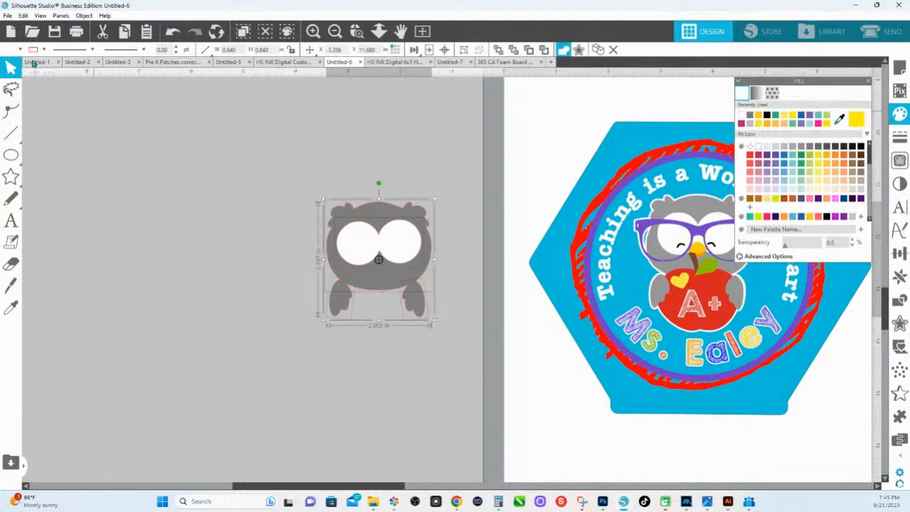
pyautogui.click(44, 50)
pyautogui.click(43, 90)
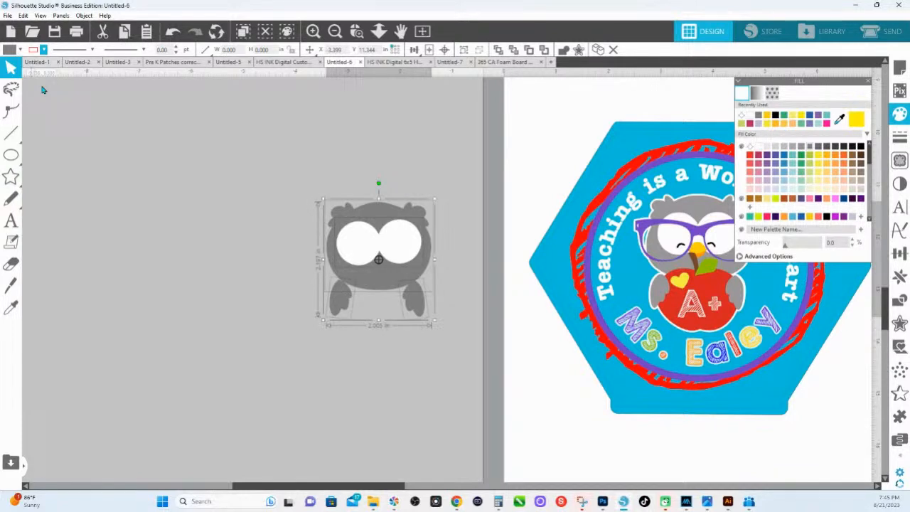
# Draw a small circle about 0.28 in across in the empty space beside the owl
pyautogui.click(11, 155)
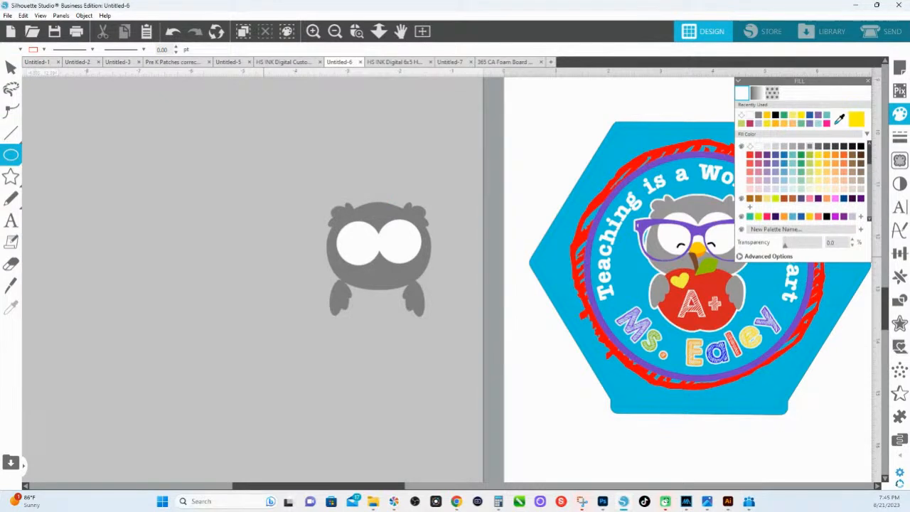
pyautogui.moveTo(265, 260)
pyautogui.mouseDown()
pyautogui.moveTo(278, 276)
pyautogui.moveTo(271, 265)
pyautogui.mouseUp()
pyautogui.doubleClick(271, 264)
pyautogui.moveTo(242, 226); pyautogui.dragTo(301, 272)
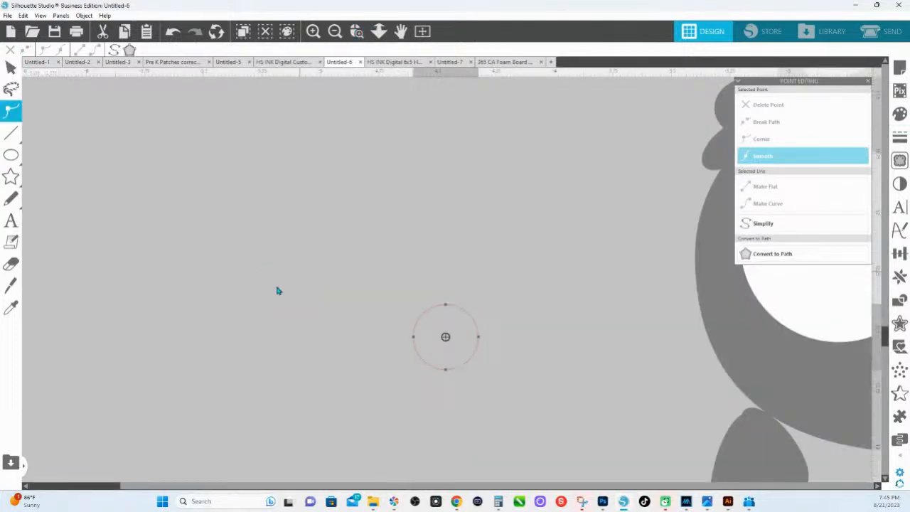
# Break the small circle's path at its leftmost and rightmost points to split it into two halves
pyautogui.click(479, 338)
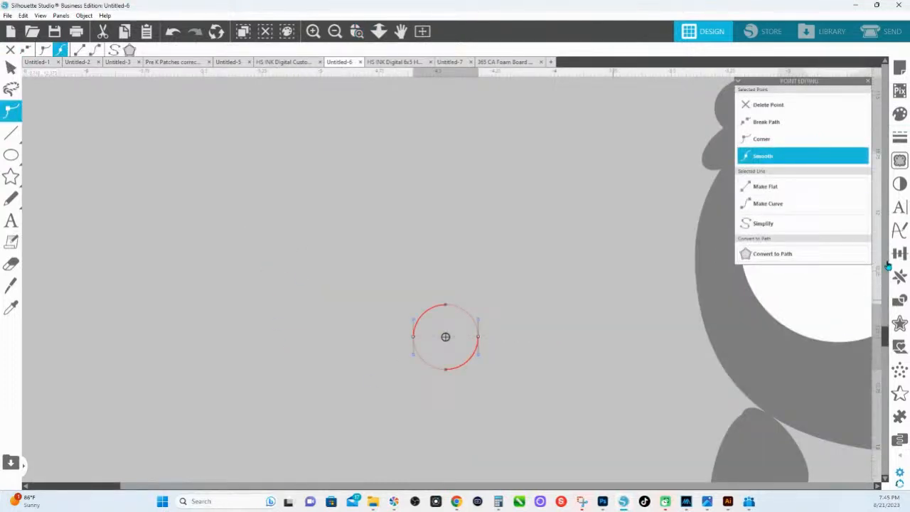
pyautogui.click(901, 303)
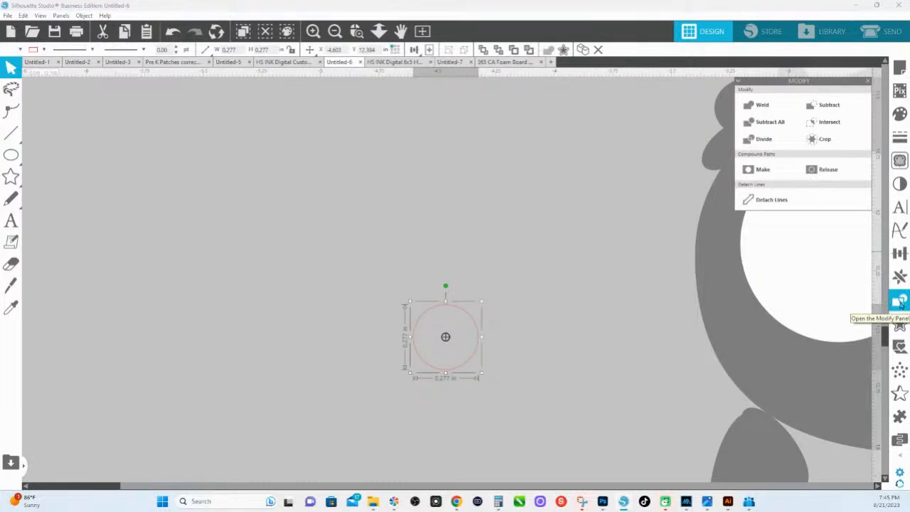
pyautogui.doubleClick(466, 313)
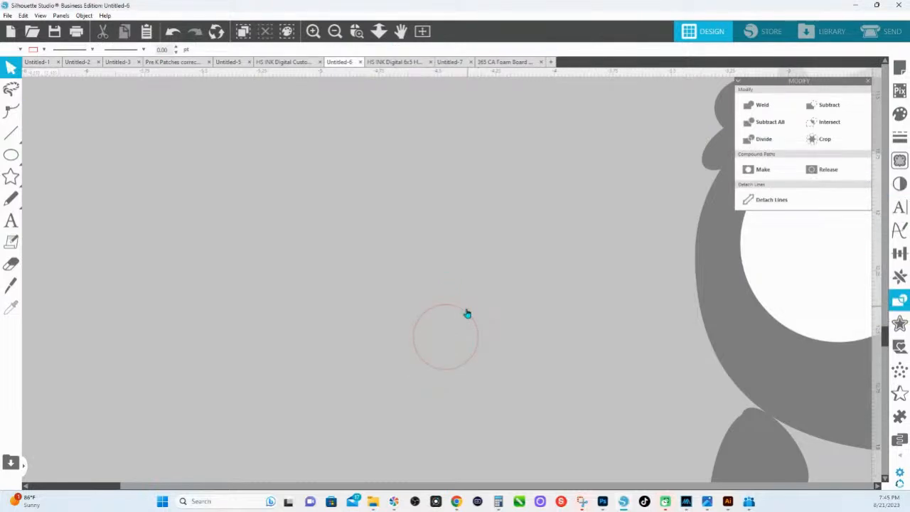
pyautogui.click(479, 337)
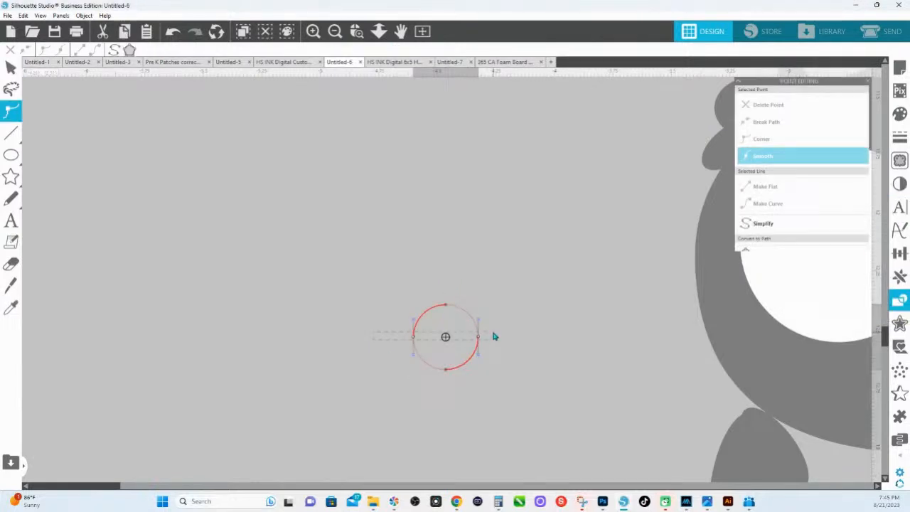
pyautogui.click(790, 127)
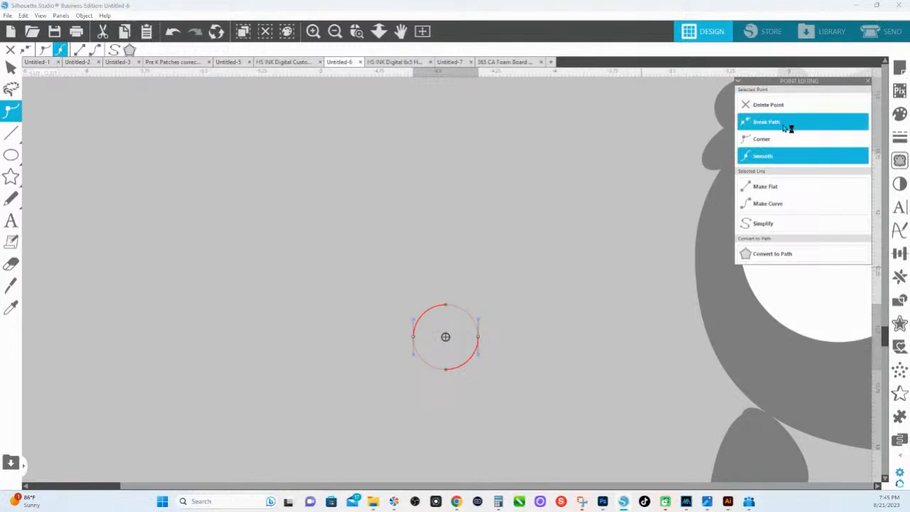
pyautogui.press('i')
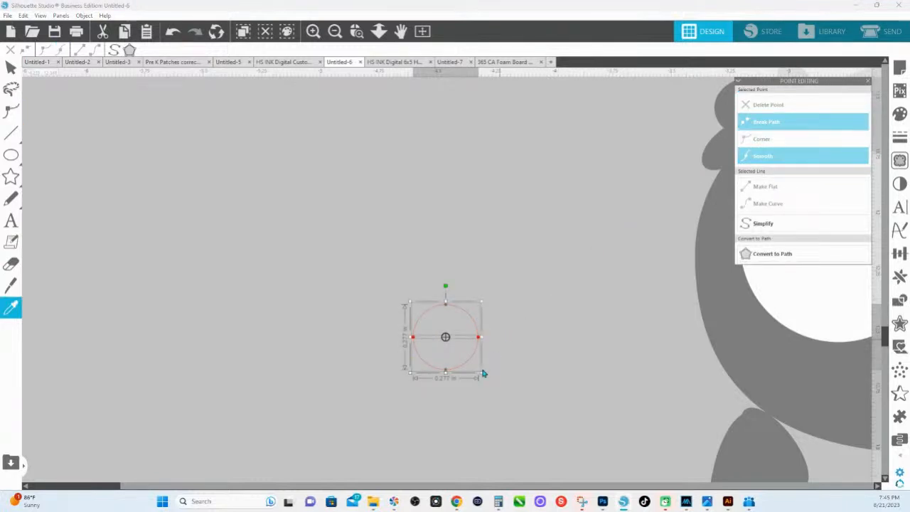
# Set the line thickness of the two circle halves to 2 pt
pyautogui.click(900, 135)
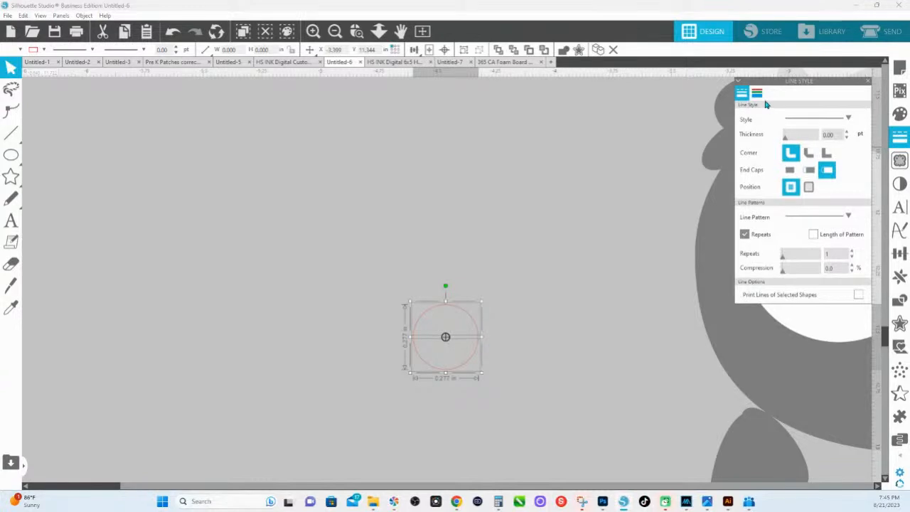
pyautogui.moveTo(834, 134); pyautogui.dragTo(815, 134)
pyautogui.write('2')
pyautogui.press('Return')
pyautogui.click(476, 313)
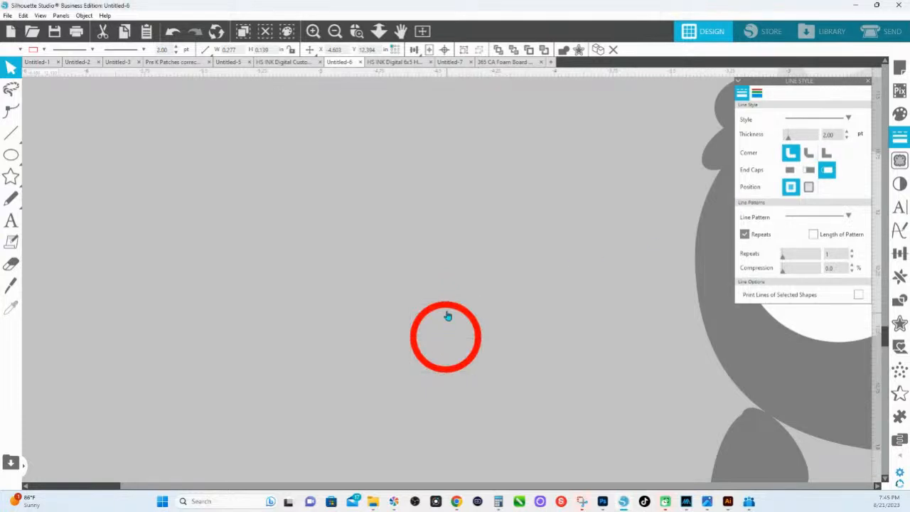
# Separate the two half circles, flip the lower one vertically, and place it beside the other as a matching arch
pyautogui.moveTo(447, 315); pyautogui.dragTo(447, 284)
pyautogui.click(453, 368)
pyautogui.rightClick(453, 369)
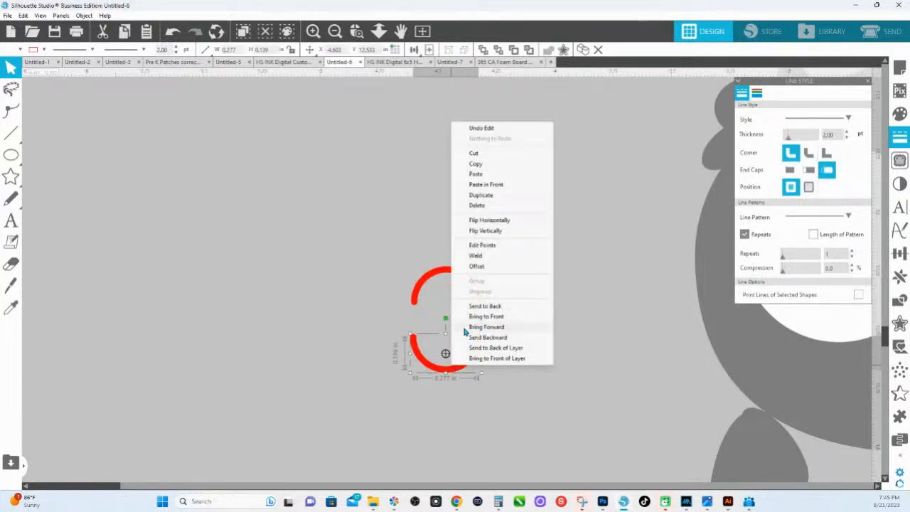
pyautogui.click(490, 233)
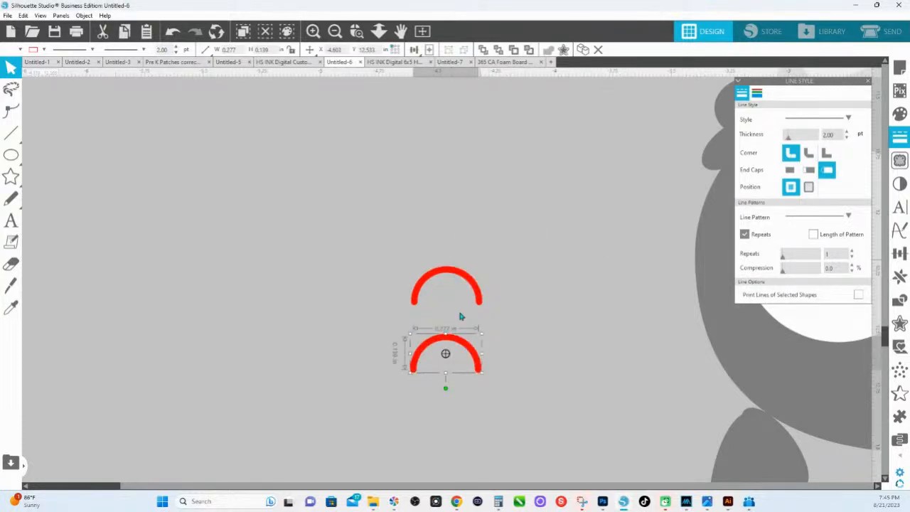
pyautogui.moveTo(455, 350); pyautogui.dragTo(548, 264)
pyautogui.click(537, 285)
# Detach the lines of both arches into solid shapes and fill them with black
pyautogui.hotkey('ctrl', 'a')
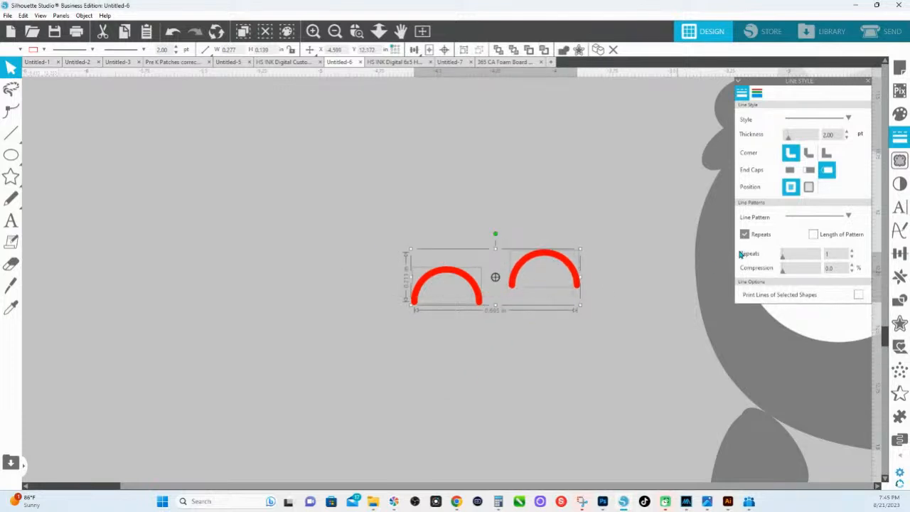
pyautogui.click(899, 300)
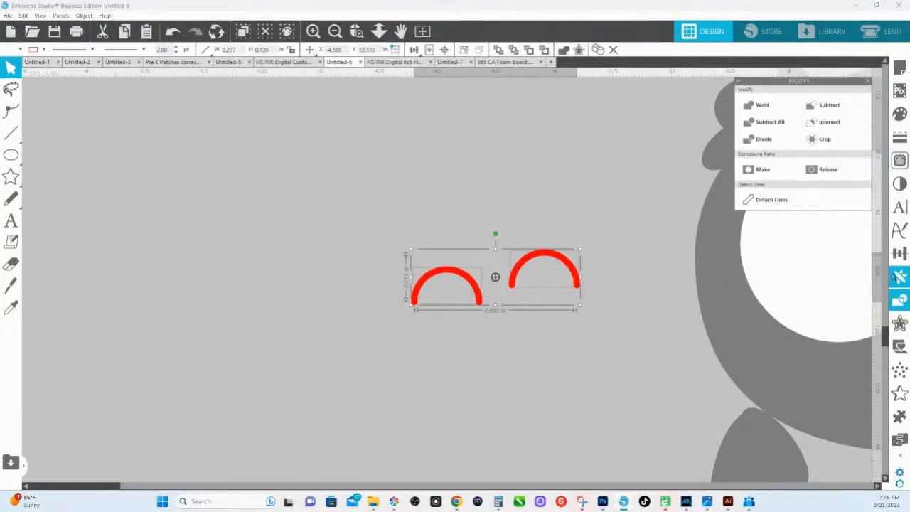
pyautogui.click(770, 202)
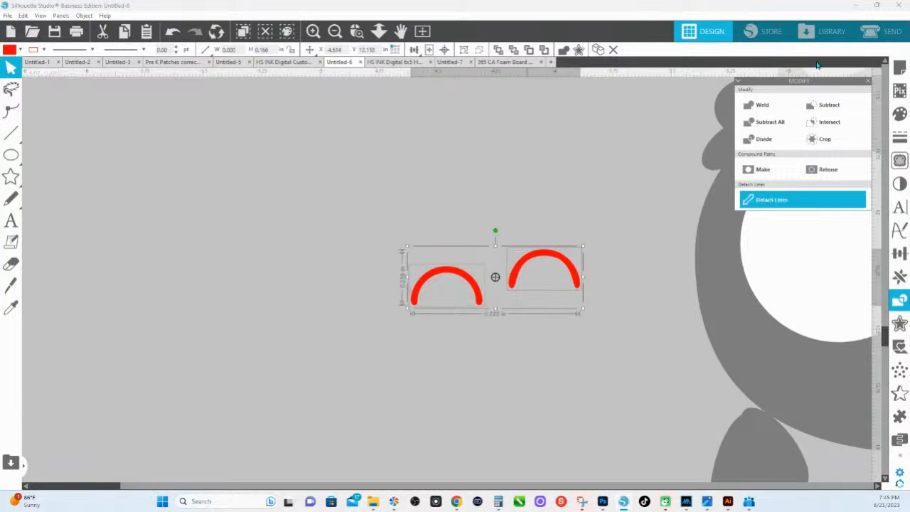
pyautogui.click(900, 114)
pyautogui.click(379, 31)
pyautogui.moveTo(417, 222); pyautogui.dragTo(397, 102)
pyautogui.moveTo(453, 321); pyautogui.dragTo(238, 346)
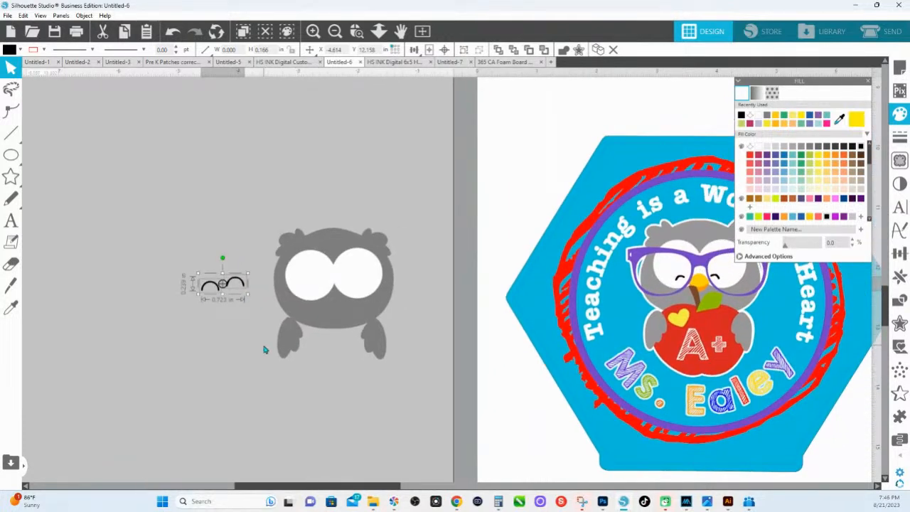
# Place one black arch on each white eye as the owl's closed, smiling eyes
pyautogui.moveTo(248, 296); pyautogui.dragTo(360, 286)
pyautogui.click(335, 340)
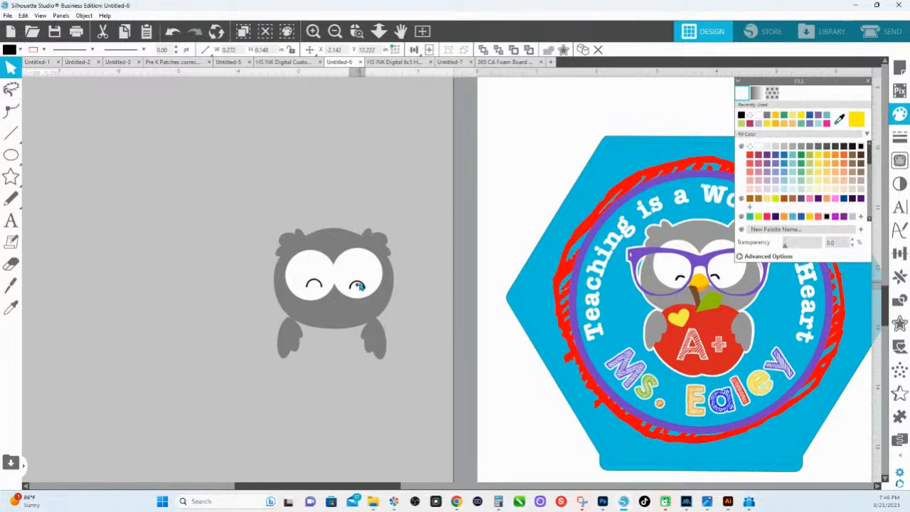
pyautogui.press('Escape')
pyautogui.moveTo(322, 379); pyautogui.dragTo(347, 343)
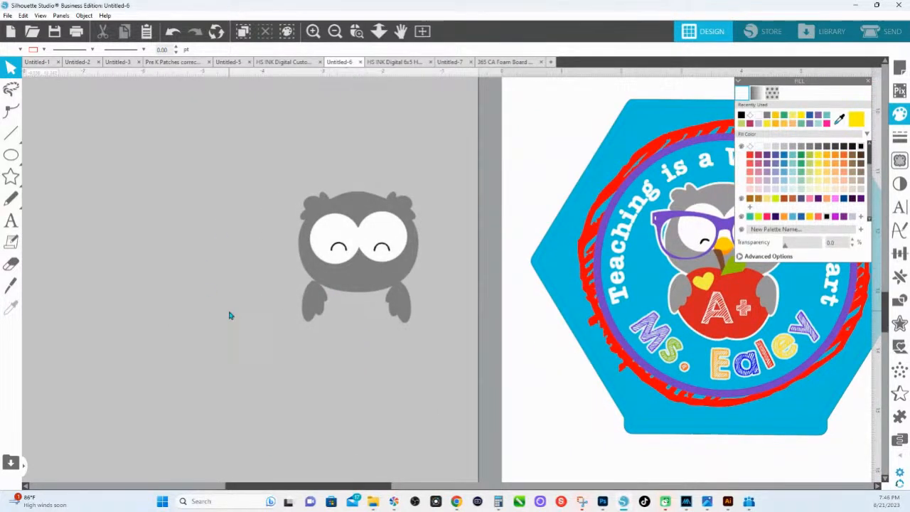
# Draw a small circle below the head and reshape its bottom point into a beak about 0.34 by 0.35 in
pyautogui.click(10, 155)
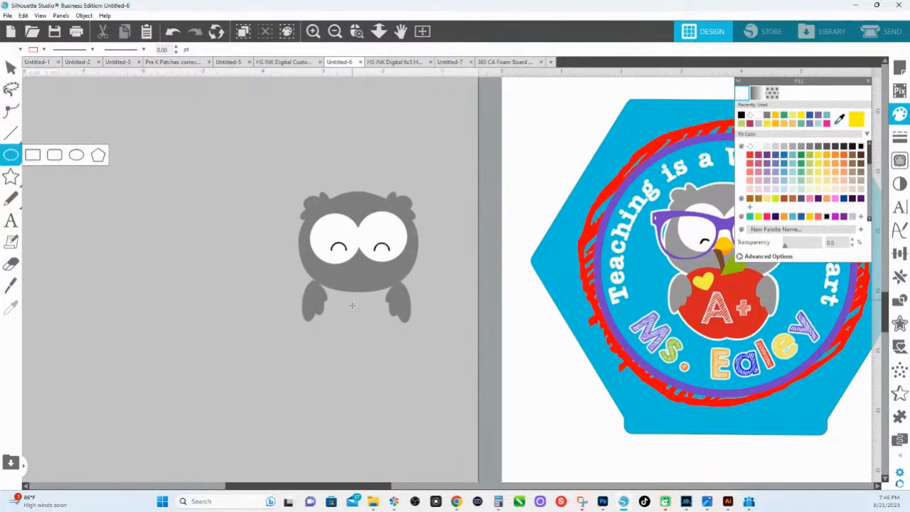
pyautogui.moveTo(346, 314); pyautogui.dragTo(369, 338)
pyautogui.doubleClick(358, 337)
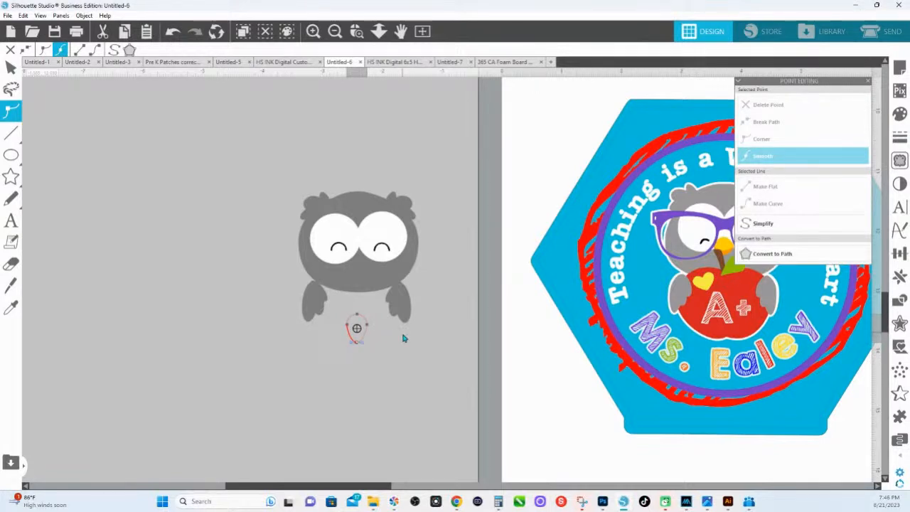
pyautogui.click(404, 337)
pyautogui.click(360, 344)
pyautogui.moveTo(357, 348); pyautogui.dragTo(357, 339)
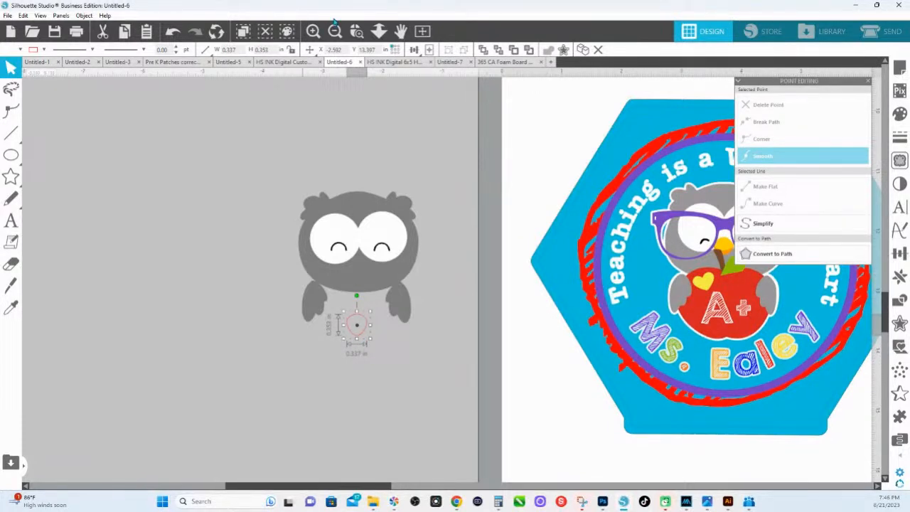
# Draw an ellipse about 0.66 by 0.41 in over the beak and crop them into an upper beak piece, keeping the full beak shape
pyautogui.click(356, 31)
pyautogui.click(364, 342)
pyautogui.click(11, 155)
pyautogui.moveTo(238, 156)
pyautogui.mouseDown()
pyautogui.moveTo(409, 287)
pyautogui.moveTo(418, 271)
pyautogui.mouseUp()
pyautogui.keyDown('shift'); pyautogui.click(362, 280); pyautogui.keyUp('shift')
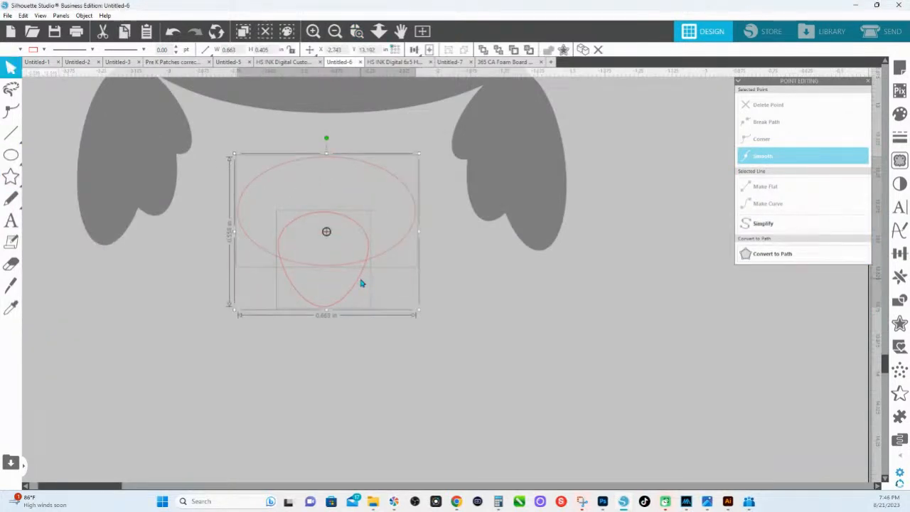
pyautogui.click(900, 300)
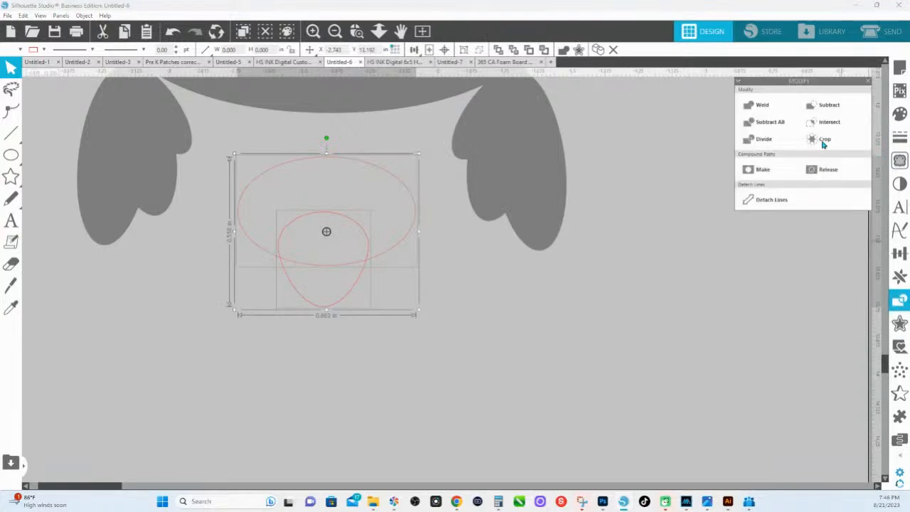
pyautogui.click(827, 142)
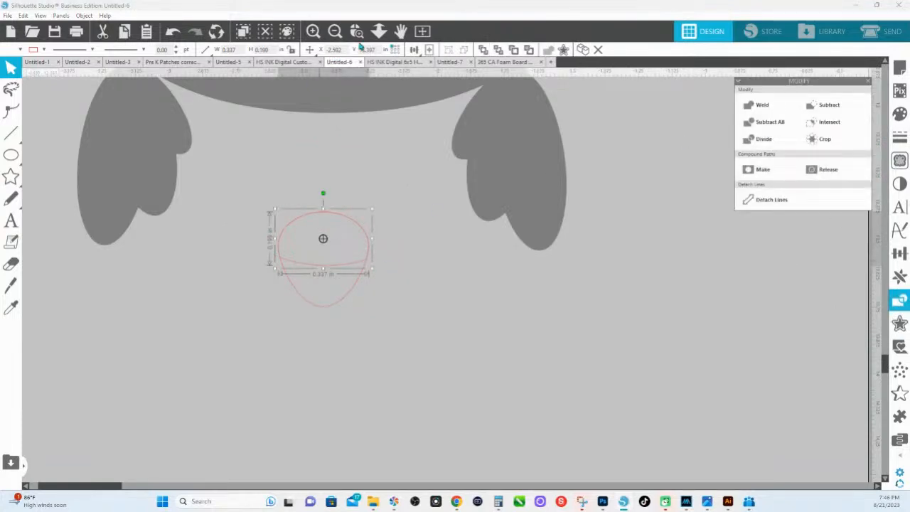
# Fill the upper beak piece with the yellow sampled from the beak in the finished owl design
pyautogui.click(379, 30)
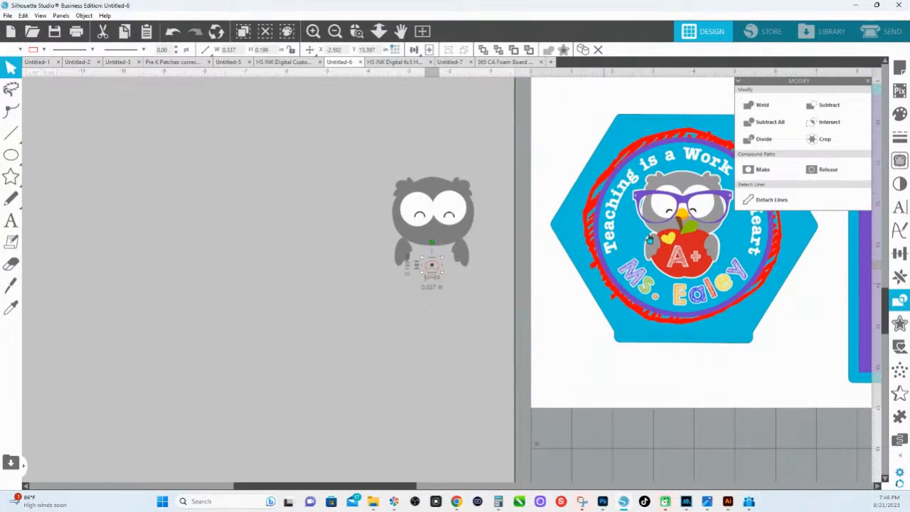
pyautogui.click(901, 114)
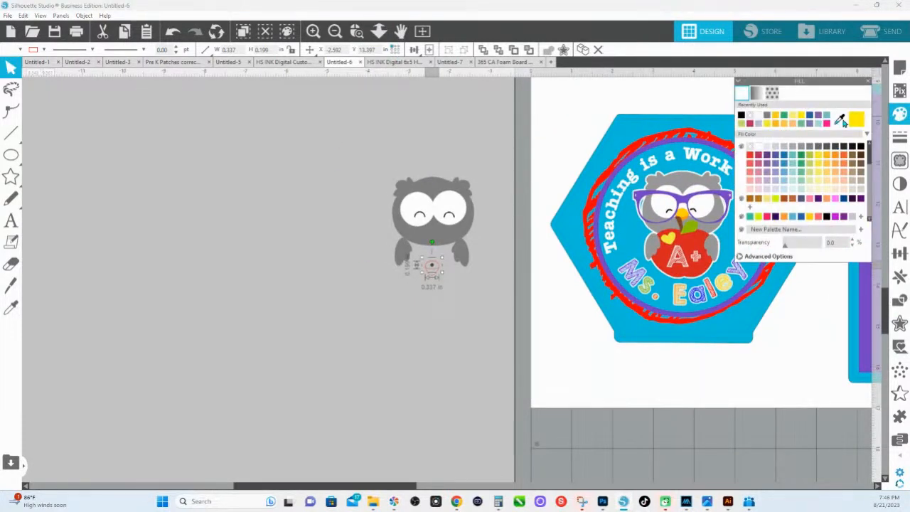
pyautogui.click(841, 119)
pyautogui.click(685, 213)
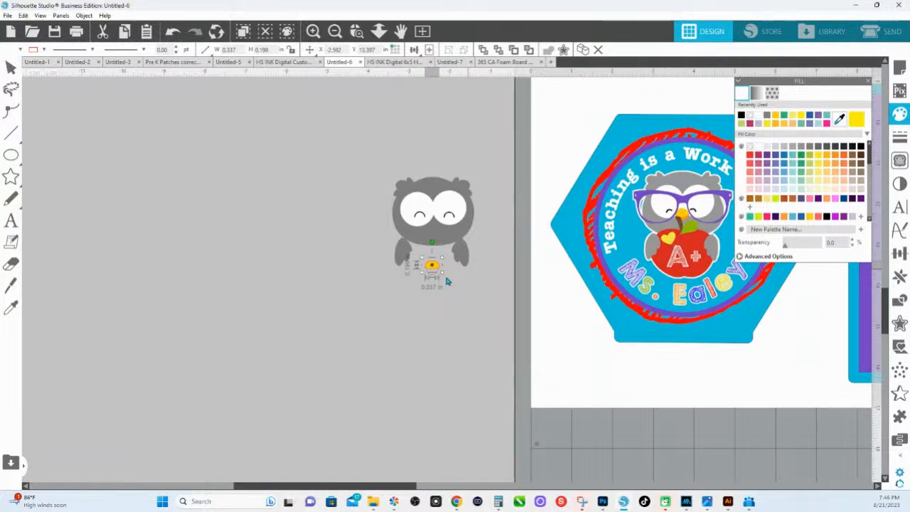
# Fill the full beak shape behind the yellow piece with the orange sampled from the finished owl's beak
pyautogui.click(432, 276)
pyautogui.click(841, 120)
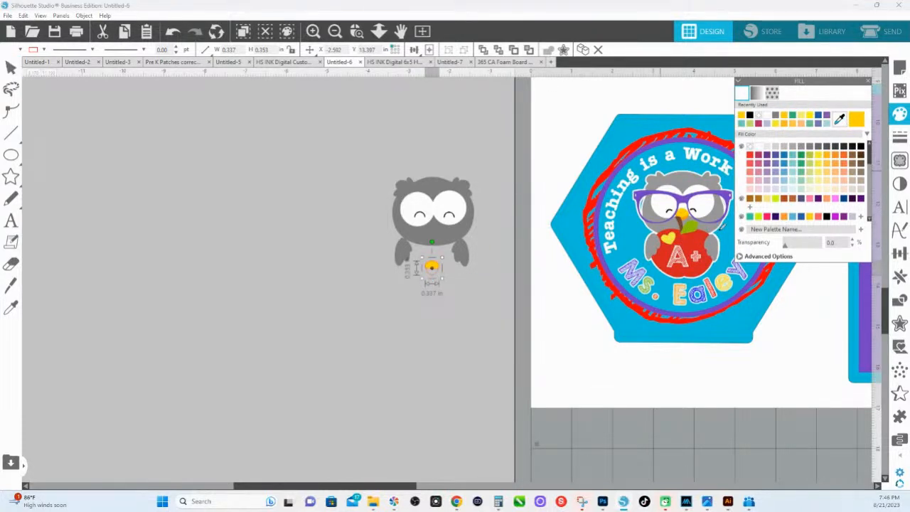
pyautogui.click(684, 216)
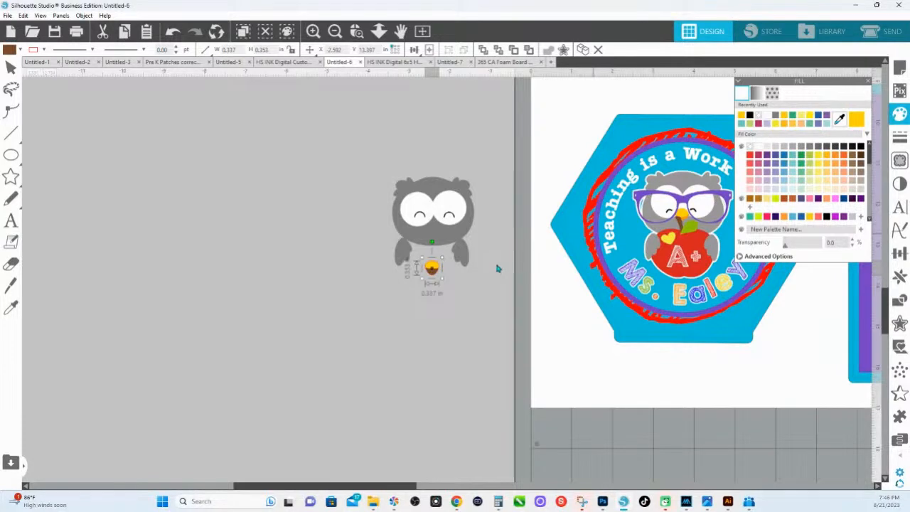
pyautogui.click(840, 119)
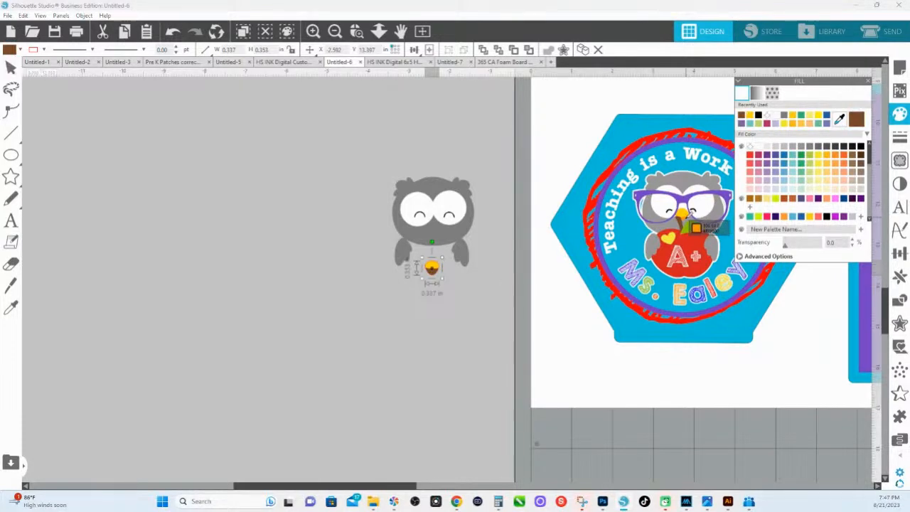
pyautogui.click(689, 224)
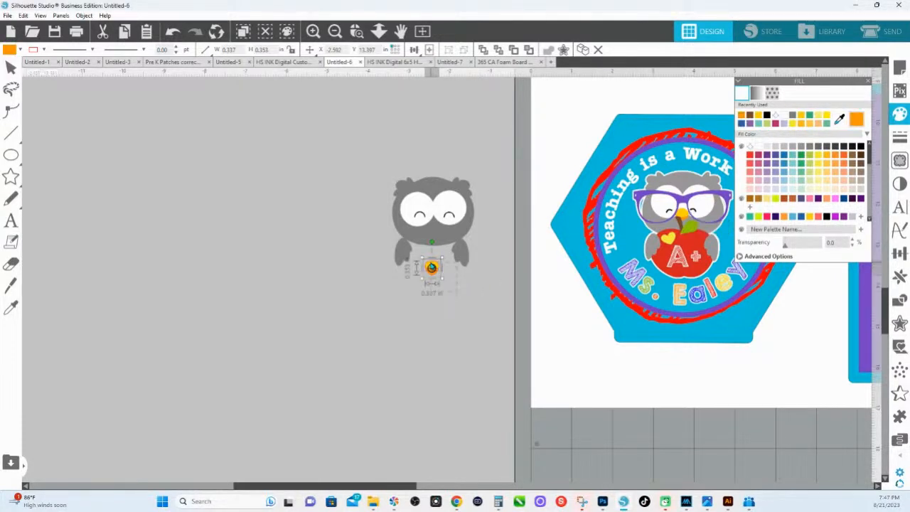
# Remove the outline from the beak pieces and move the beak up onto the face between the eyes
pyautogui.click(10, 67)
pyautogui.click(43, 50)
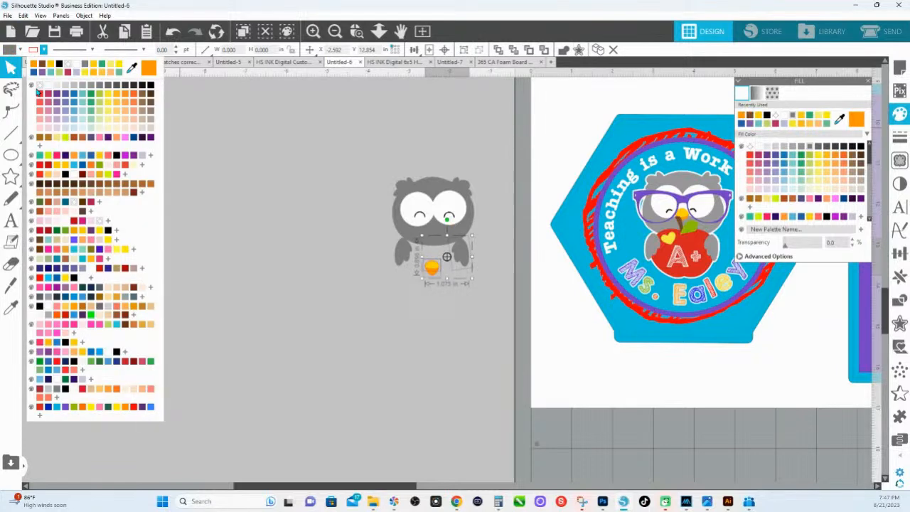
pyautogui.moveTo(432, 283); pyautogui.dragTo(435, 231)
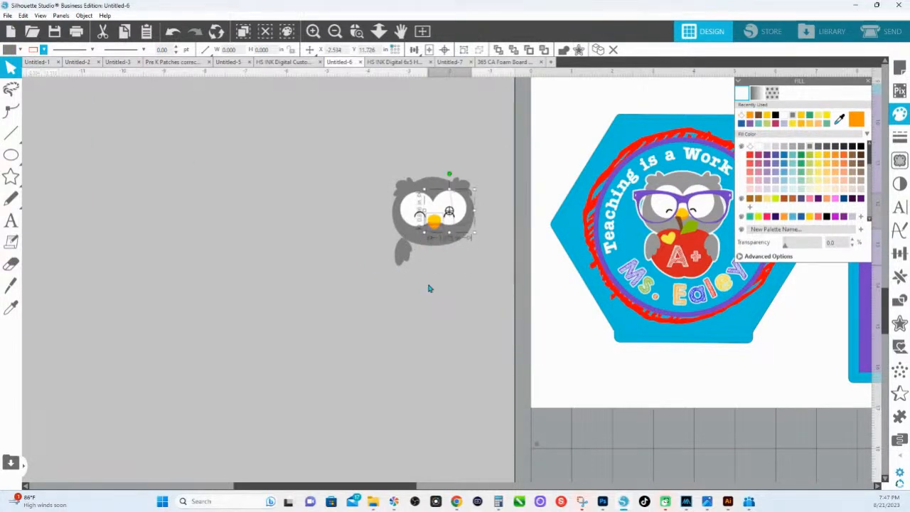
# Shorten the orange lower beak by raising its bottom edge, keeping its width
pyautogui.click(436, 223)
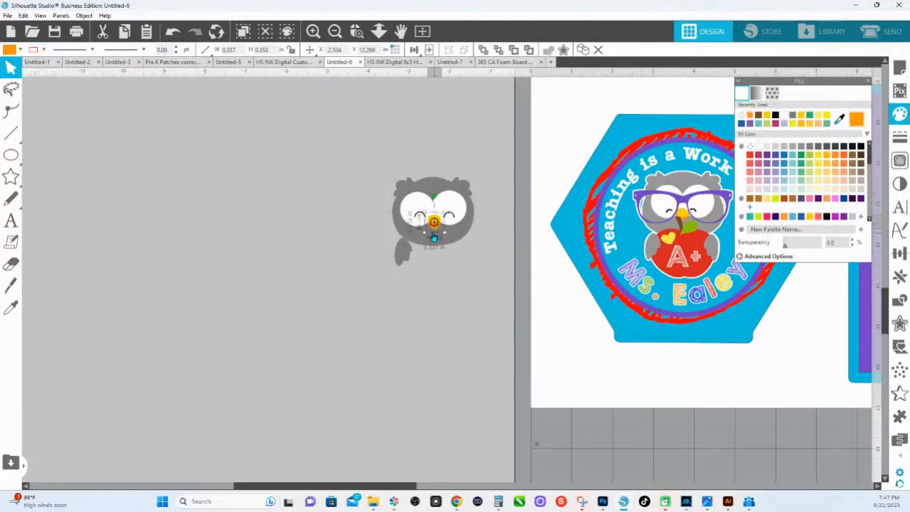
pyautogui.click(434, 239)
pyautogui.click(356, 32)
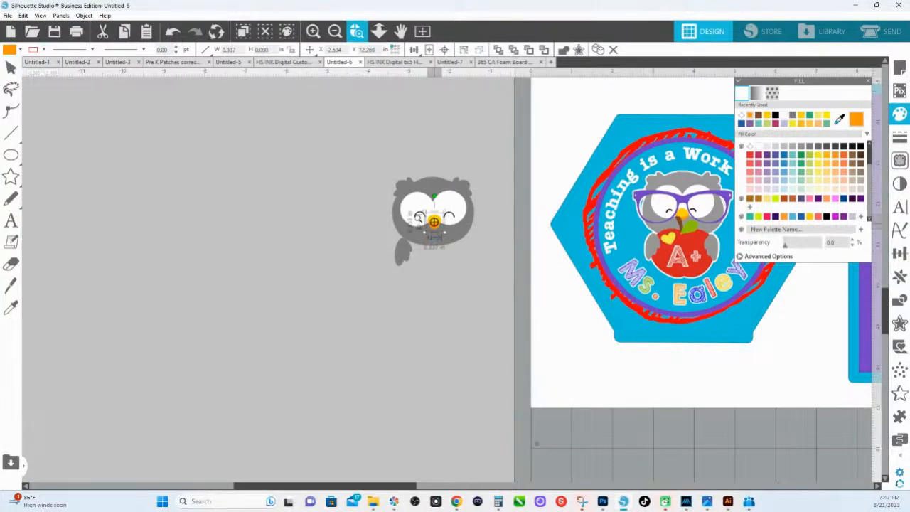
pyautogui.moveTo(513, 267); pyautogui.dragTo(513, 267)
pyautogui.moveTo(323, 221)
pyautogui.mouseDown()
pyautogui.moveTo(324, 195)
pyautogui.moveTo(324, 211)
pyautogui.mouseUp()
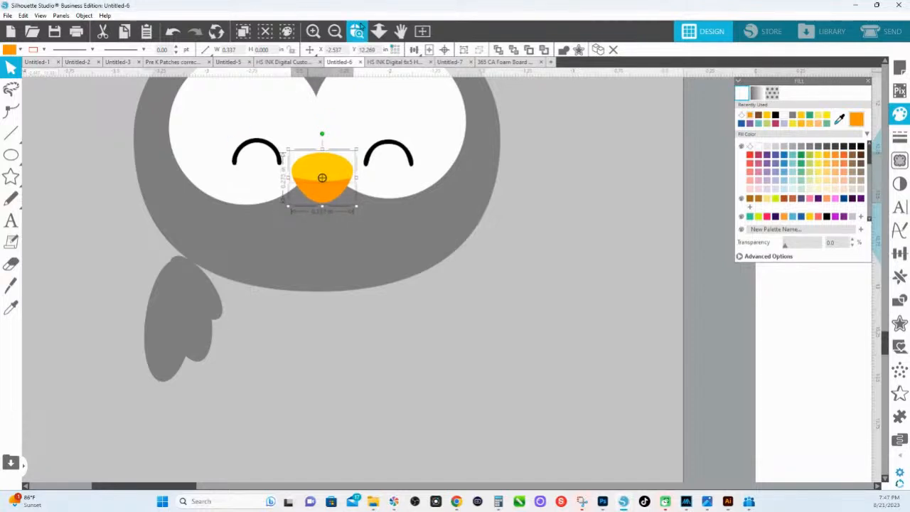
# Crop the yellow upper beak with a circle about 0.34 in across and adjust the point on its lower edge
pyautogui.click(11, 155)
pyautogui.moveTo(273, 121); pyautogui.dragTo(339, 178)
pyautogui.moveTo(313, 126); pyautogui.dragTo(332, 127)
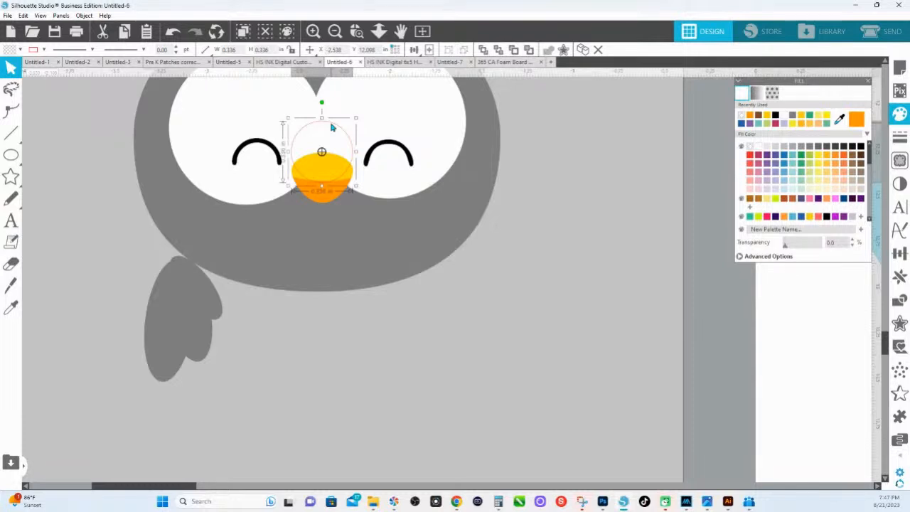
pyautogui.keyDown('shift'); pyautogui.click(350, 179); pyautogui.keyUp('shift')
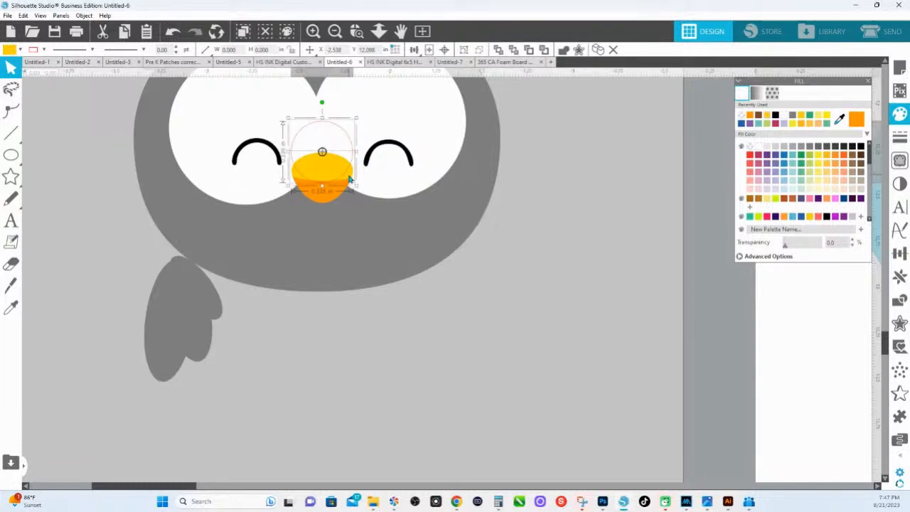
pyautogui.click(900, 300)
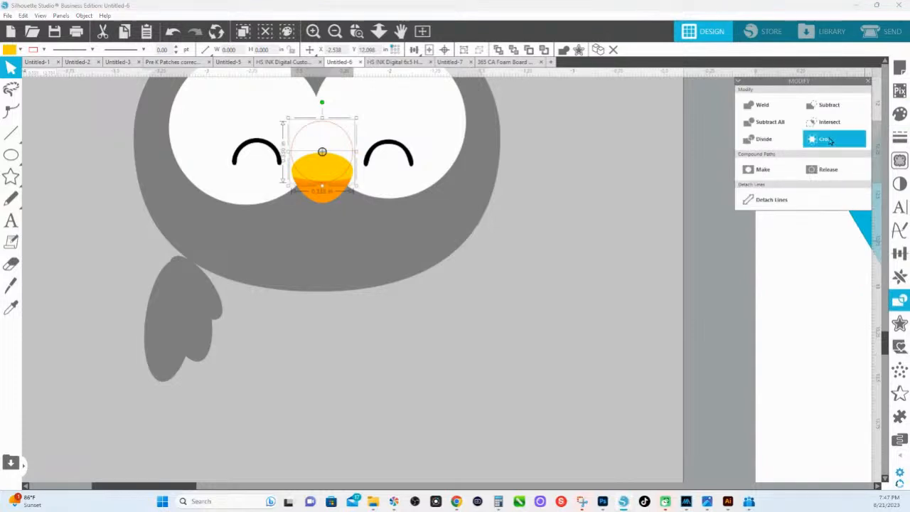
pyautogui.click(825, 139)
pyautogui.doubleClick(322, 183)
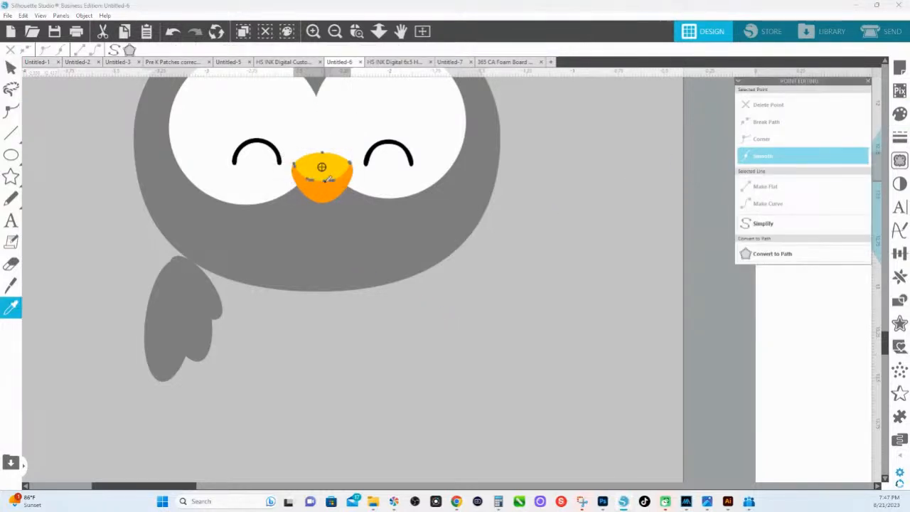
pyautogui.click(324, 184)
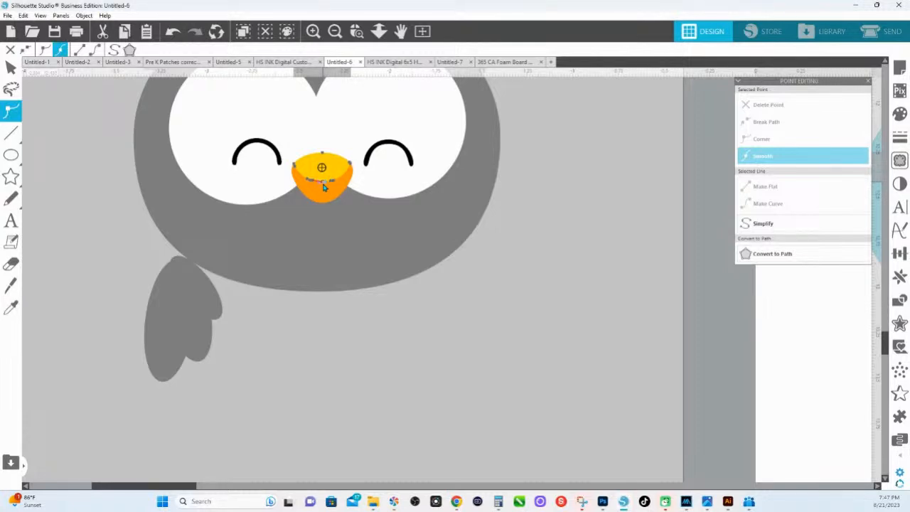
pyautogui.click(466, 387)
# Mirror the left wing to the right and place the copy at the owl's right side
pyautogui.click(379, 30)
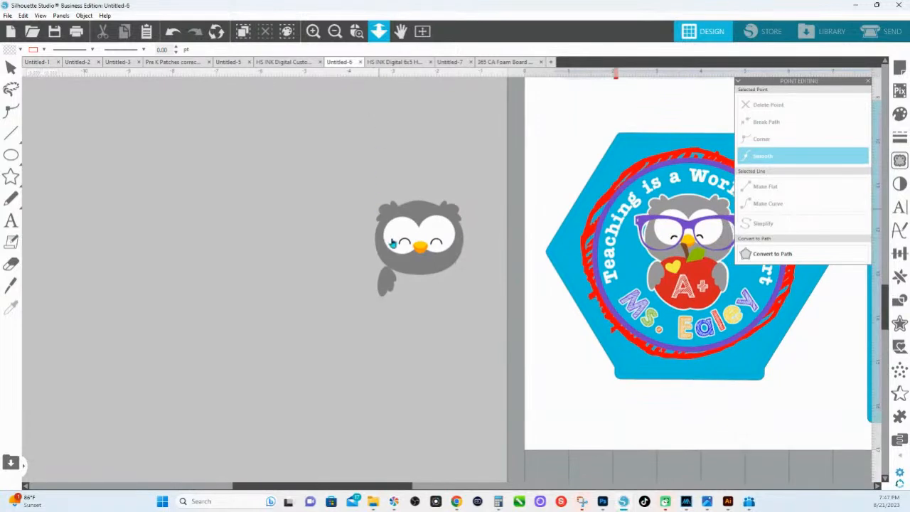
pyautogui.click(387, 283)
pyautogui.click(900, 276)
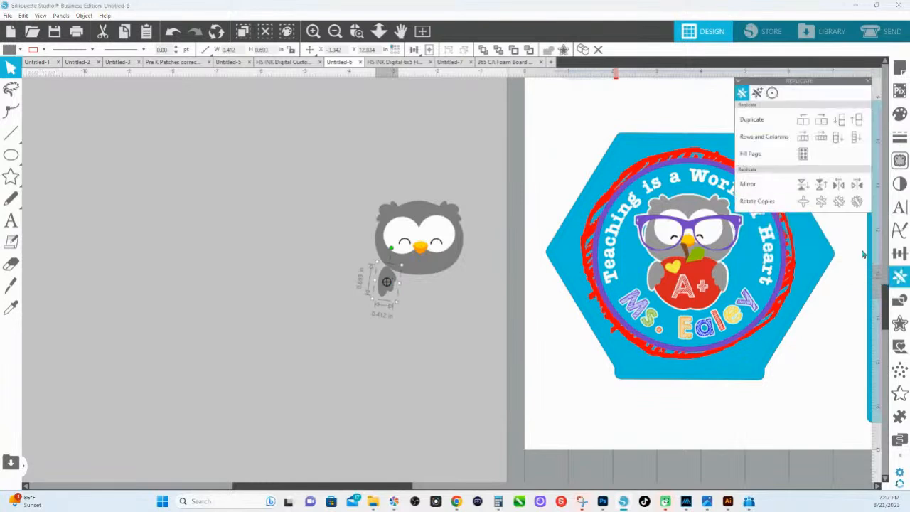
pyautogui.click(859, 186)
pyautogui.moveTo(416, 291); pyautogui.dragTo(459, 291)
# Draw a red-filled circle about 1.58 in across beneath the beak and bring both wings in front of it
pyautogui.moveTo(11, 155)
pyautogui.click(76, 155)
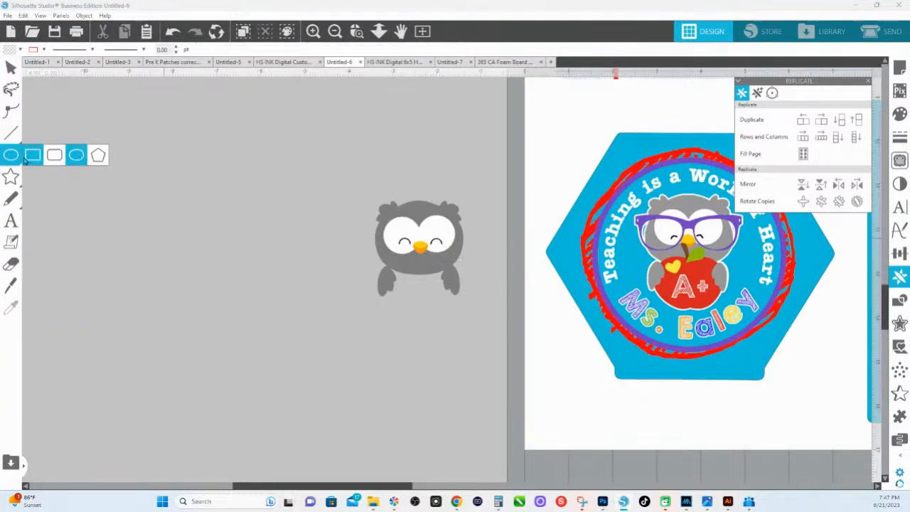
pyautogui.moveTo(406, 273); pyautogui.dragTo(442, 314)
pyautogui.click(900, 114)
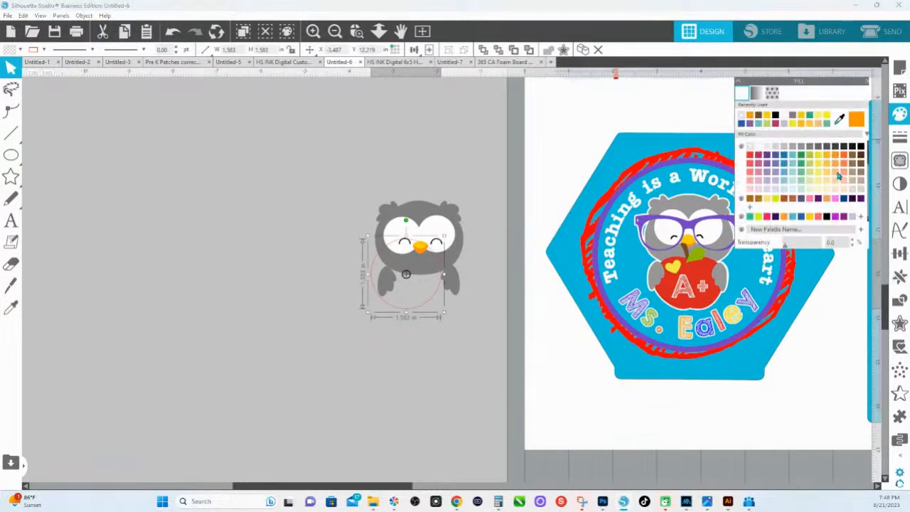
pyautogui.click(750, 163)
pyautogui.moveTo(413, 291); pyautogui.dragTo(426, 306)
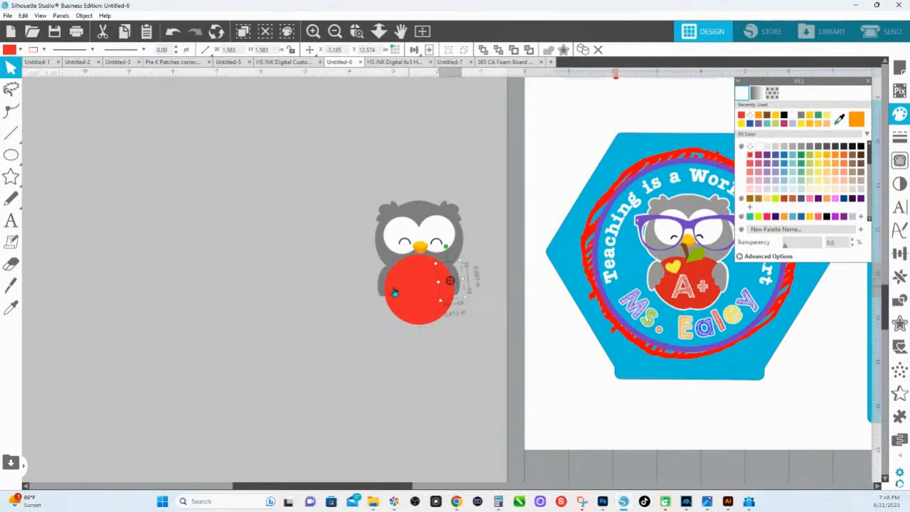
pyautogui.rightClick(381, 283)
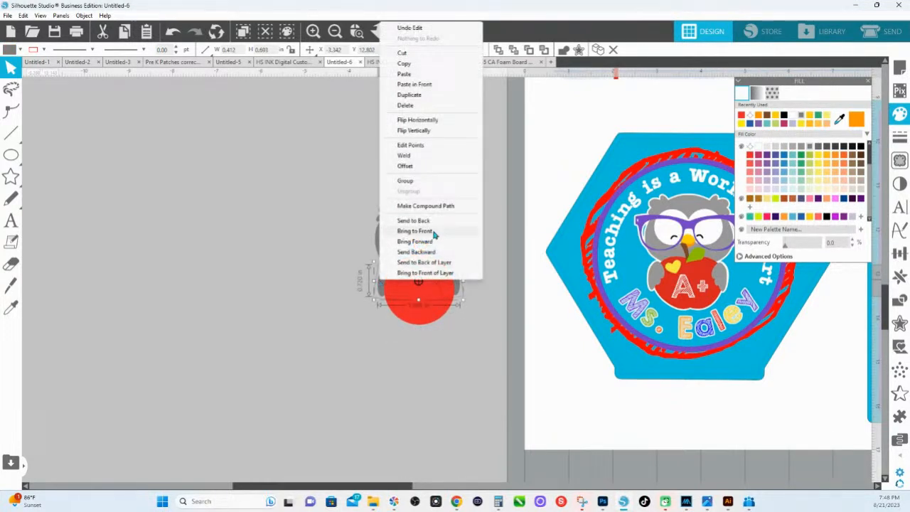
pyautogui.click(432, 231)
# Raise the red circle's bottom point, convert it to a corner and angle its handles downward to form the apple's notched base
pyautogui.click(427, 307)
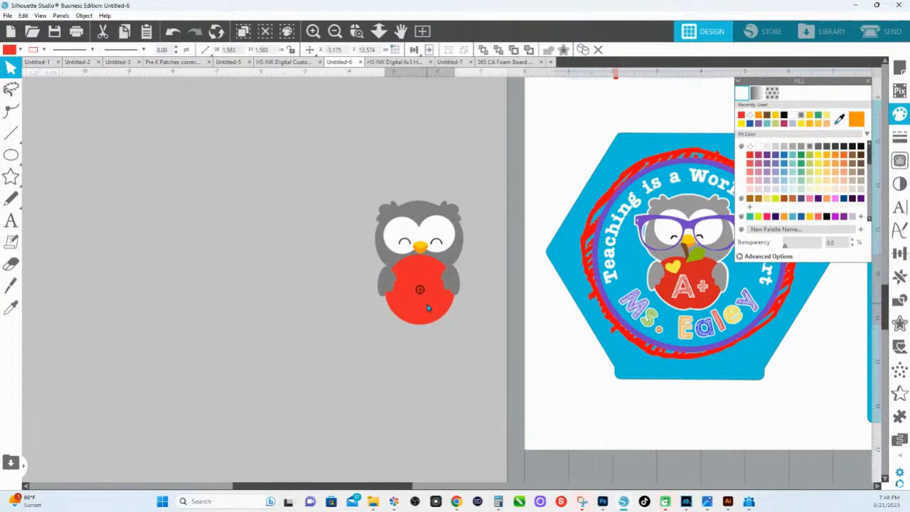
pyautogui.doubleClick(421, 326)
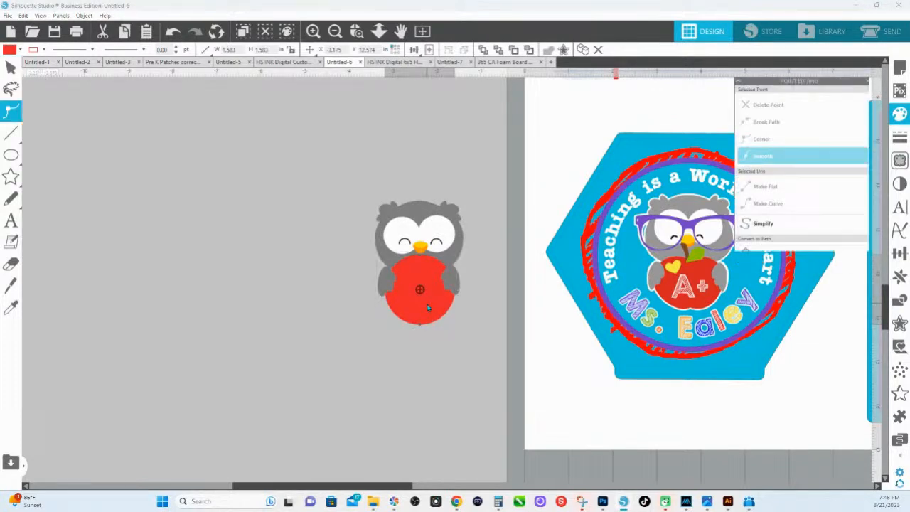
pyautogui.click(421, 326)
pyautogui.moveTo(420, 328); pyautogui.dragTo(420, 317)
pyautogui.click(746, 141)
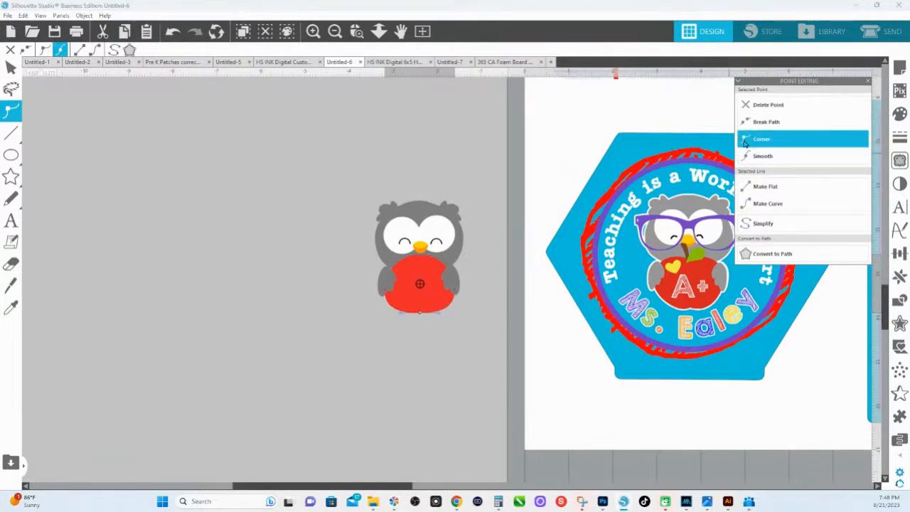
pyautogui.moveTo(402, 313); pyautogui.dragTo(439, 324)
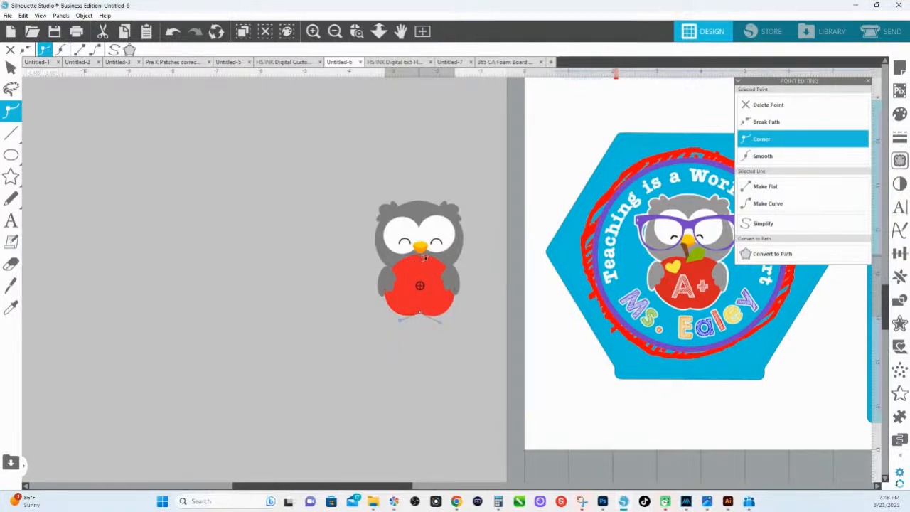
# Lower the apple's top point, convert it to a corner and angle its handles upward to form the notched top
pyautogui.click(404, 283)
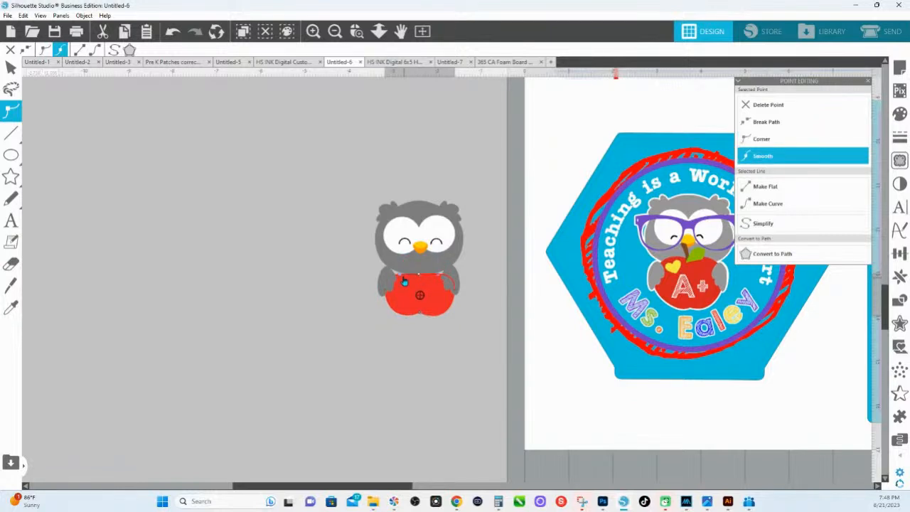
pyautogui.moveTo(401, 275)
pyautogui.mouseDown()
pyautogui.moveTo(441, 269)
pyautogui.moveTo(403, 261)
pyautogui.mouseUp()
pyautogui.click(761, 138)
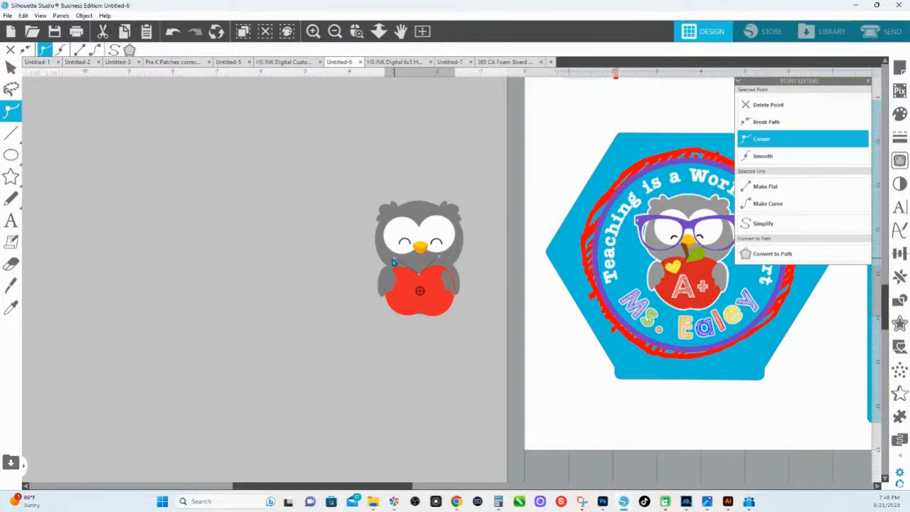
pyautogui.moveTo(420, 278); pyautogui.dragTo(420, 269)
pyautogui.click(420, 332)
# Move the apple's side points inward and adjust their handles to taper its lower sides
pyautogui.click(422, 313)
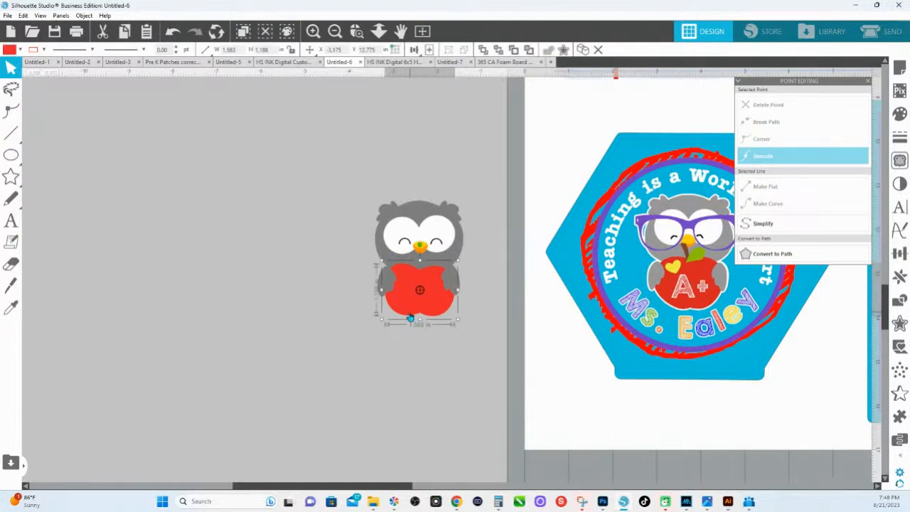
pyautogui.doubleClick(411, 318)
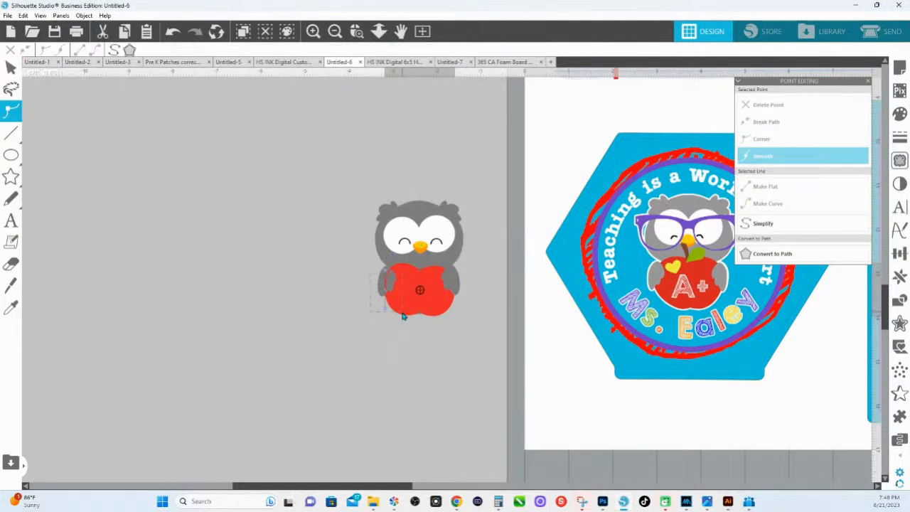
pyautogui.click(389, 298)
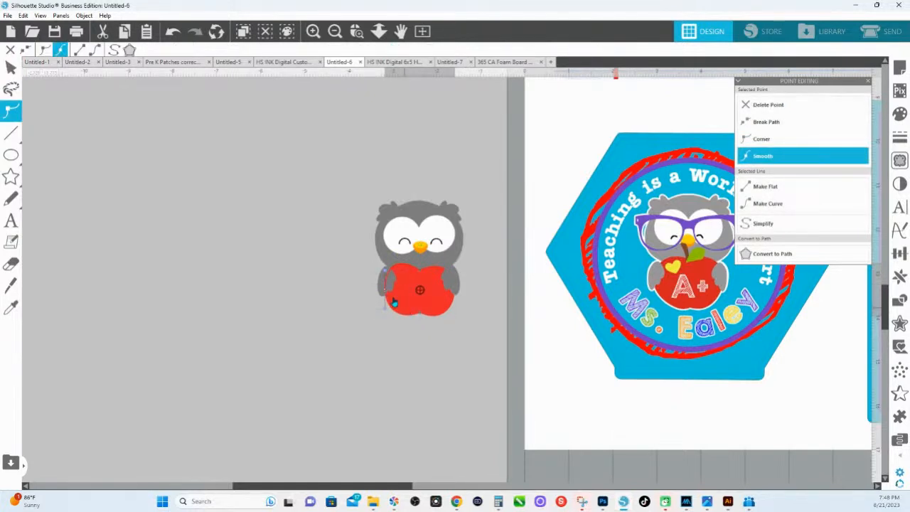
pyautogui.moveTo(386, 293); pyautogui.dragTo(390, 295)
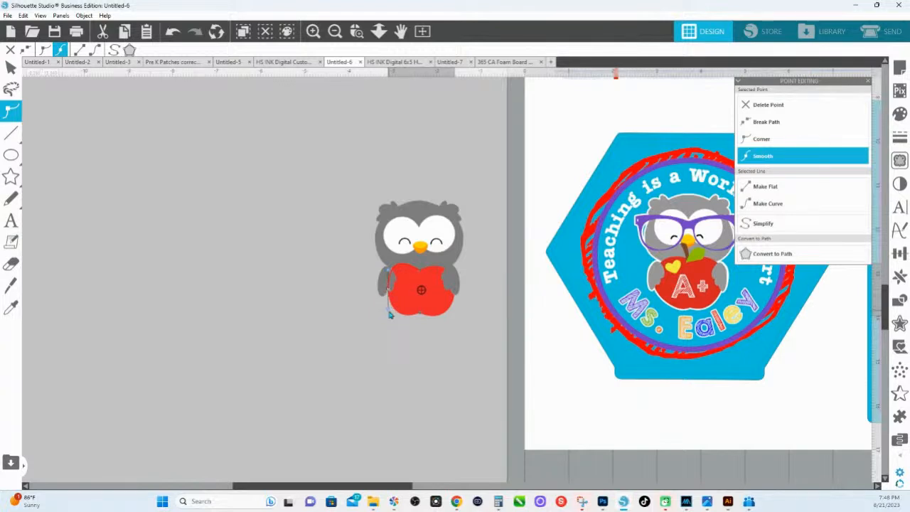
pyautogui.click(390, 293)
pyautogui.click(391, 294)
pyautogui.moveTo(456, 296); pyautogui.dragTo(448, 309)
pyautogui.click(445, 327)
# Widen the apple to about 1.68 in at its left side point and stretch its height to about 1.35 in
pyautogui.click(392, 303)
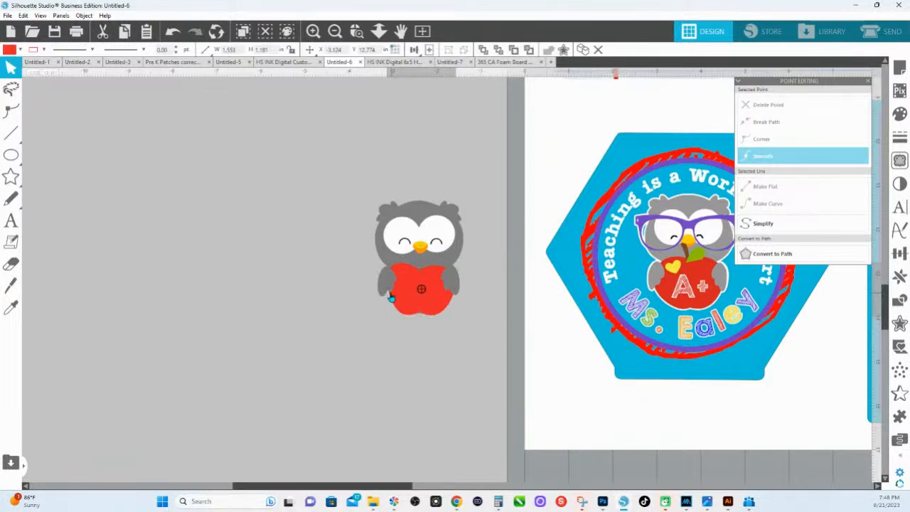
pyautogui.doubleClick(392, 297)
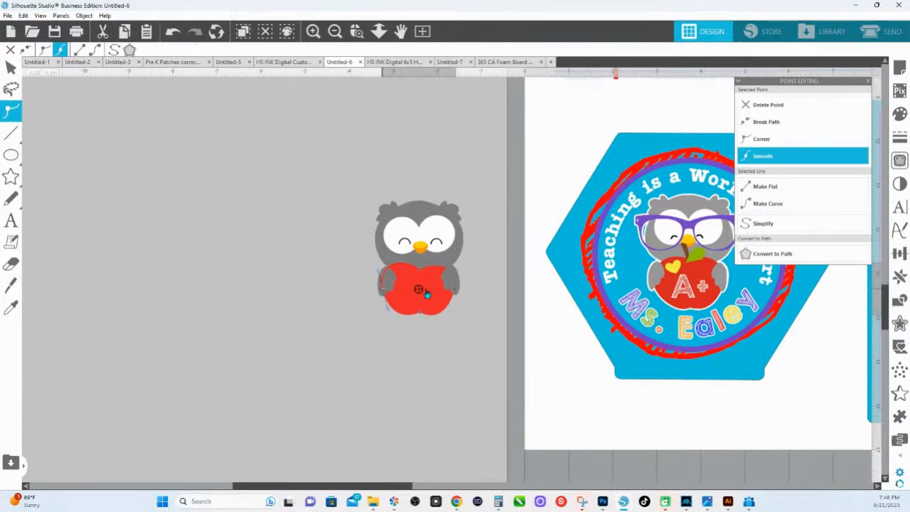
pyautogui.click(467, 320)
pyautogui.moveTo(424, 296); pyautogui.dragTo(424, 298)
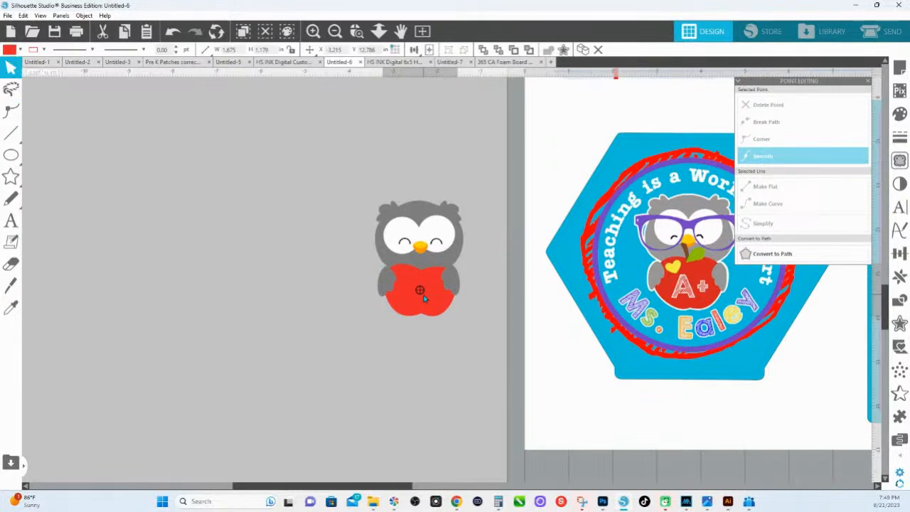
pyautogui.click(425, 312)
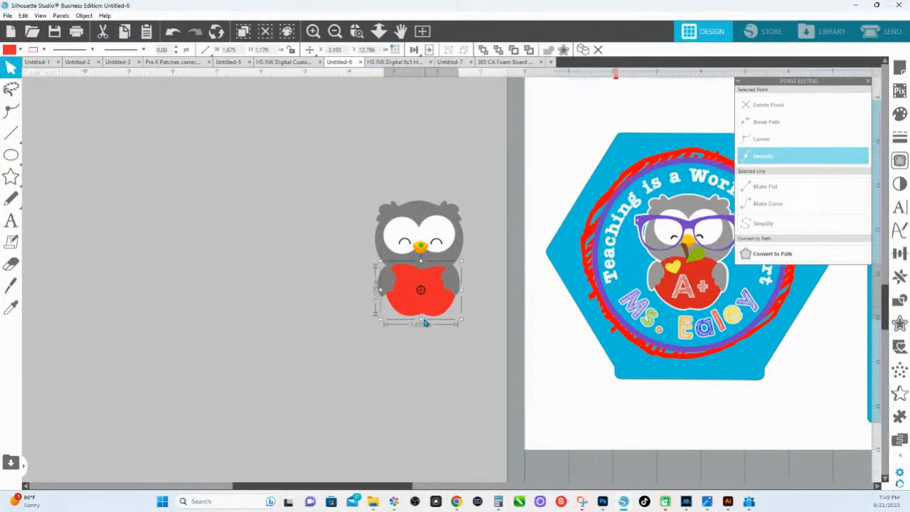
pyautogui.moveTo(421, 322)
pyautogui.mouseDown()
pyautogui.moveTo(423, 331)
pyautogui.moveTo(426, 311)
pyautogui.mouseUp()
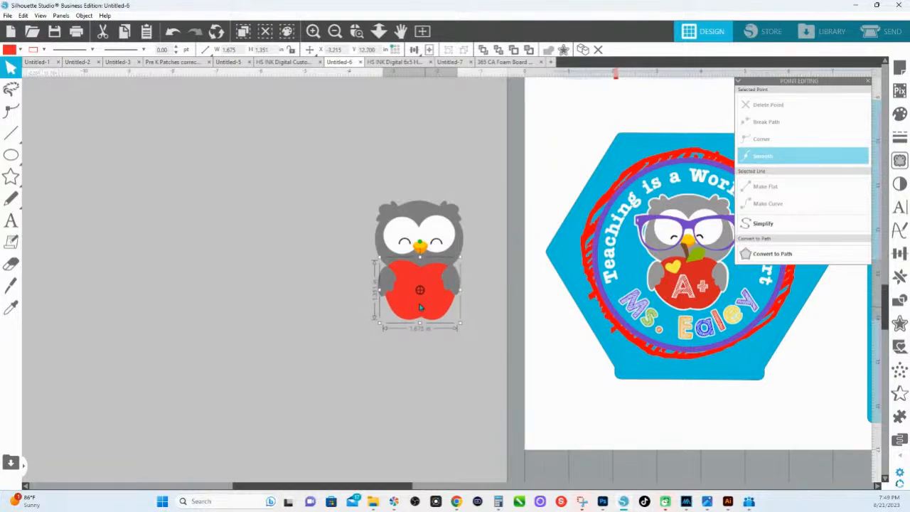
# Nudge the left wing slightly inward over the apple's edge
pyautogui.click(388, 276)
pyautogui.click(453, 279)
pyautogui.click(417, 280)
pyautogui.moveTo(386, 279); pyautogui.dragTo(388, 278)
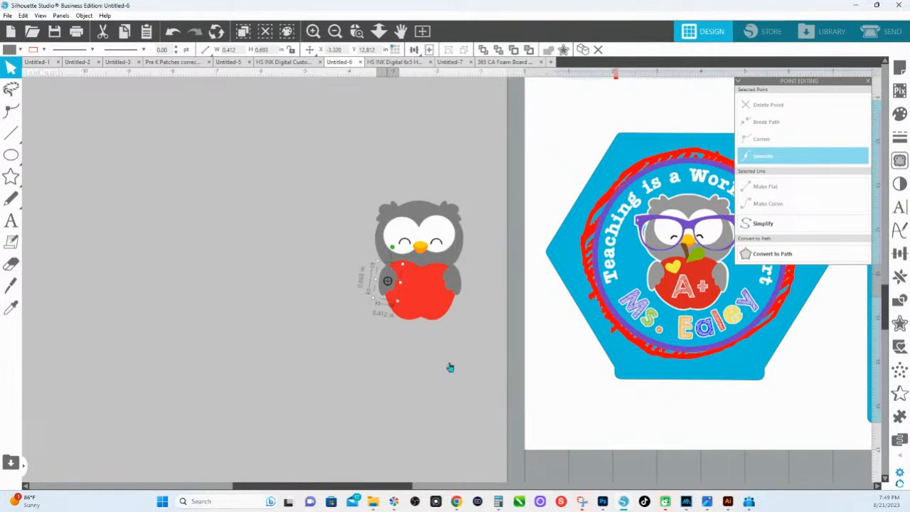
pyautogui.click(455, 395)
# Draw a wide ellipse about 1.73 by 0.43 in below the owl
pyautogui.moveTo(14, 155)
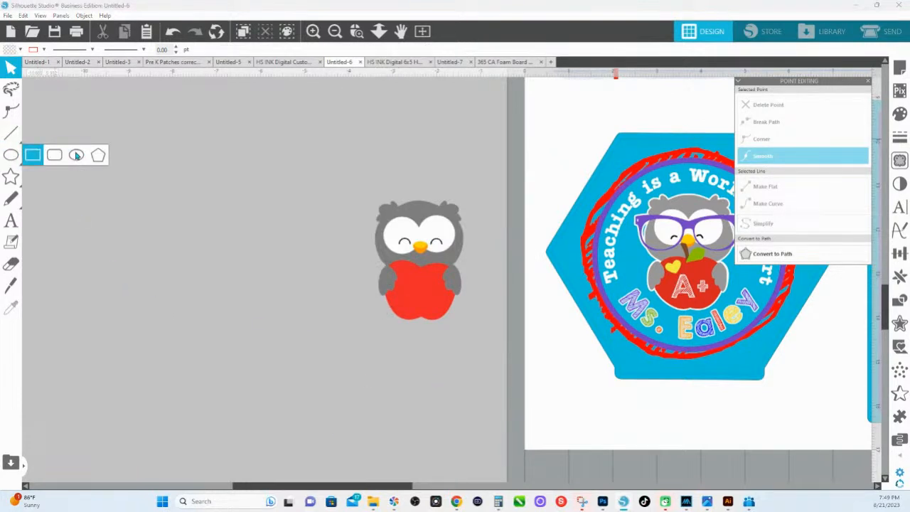
pyautogui.click(77, 155)
pyautogui.moveTo(345, 333); pyautogui.dragTo(424, 352)
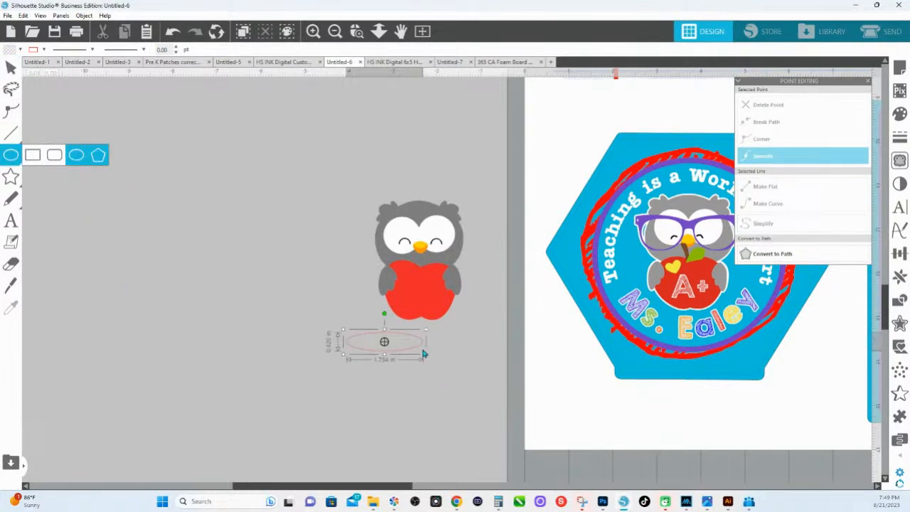
# Convert the ellipse's two end points to corners and pull its bottom point down to form a pointed leaf about 0.63 in high
pyautogui.click(424, 342)
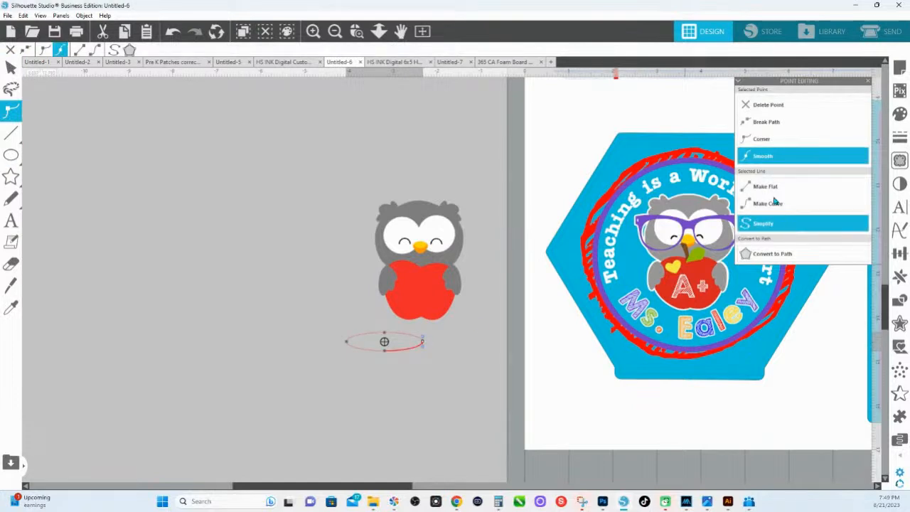
pyautogui.click(765, 139)
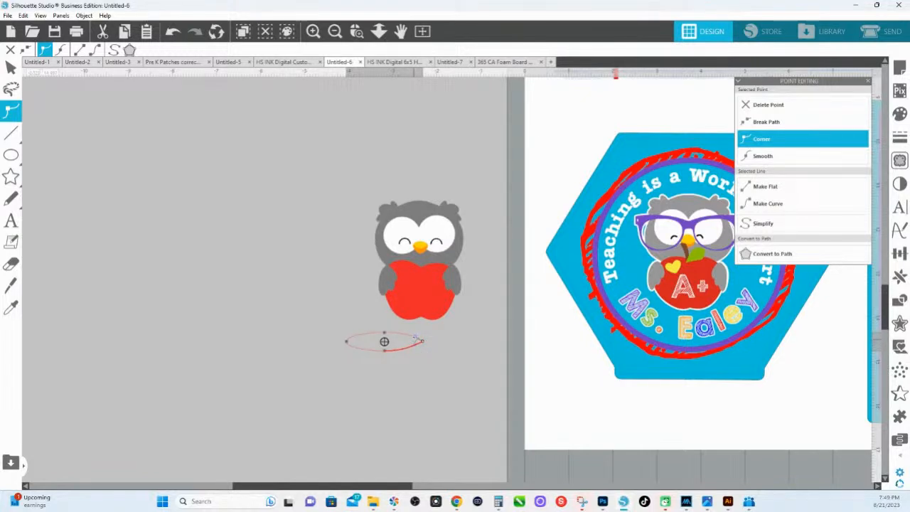
pyautogui.click(346, 344)
pyautogui.click(373, 337)
pyautogui.click(763, 139)
pyautogui.click(418, 372)
pyautogui.click(416, 351)
pyautogui.click(409, 347)
pyautogui.moveTo(384, 359); pyautogui.dragTo(384, 367)
# Fill the leaf with the green sampled from the finished design, shrink it to about 0.55 in and angle it at the apple's top
pyautogui.click(900, 114)
pyautogui.click(840, 118)
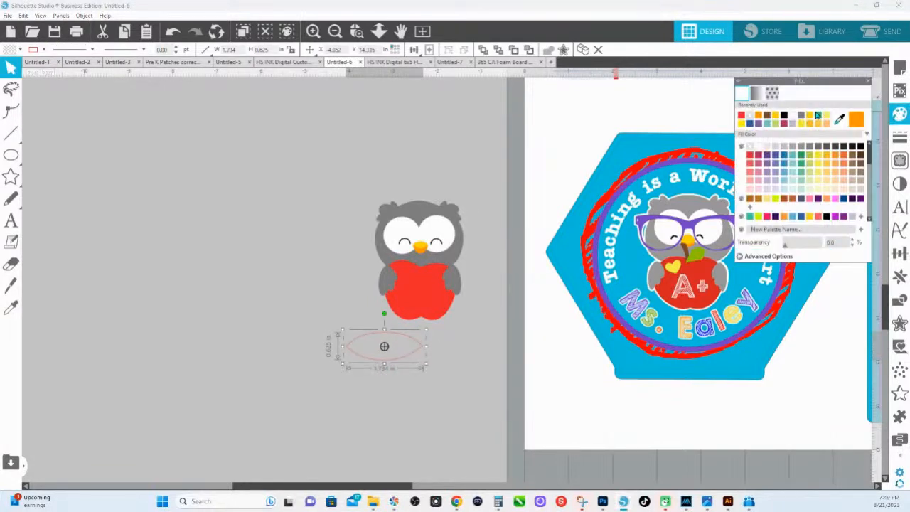
pyautogui.click(698, 255)
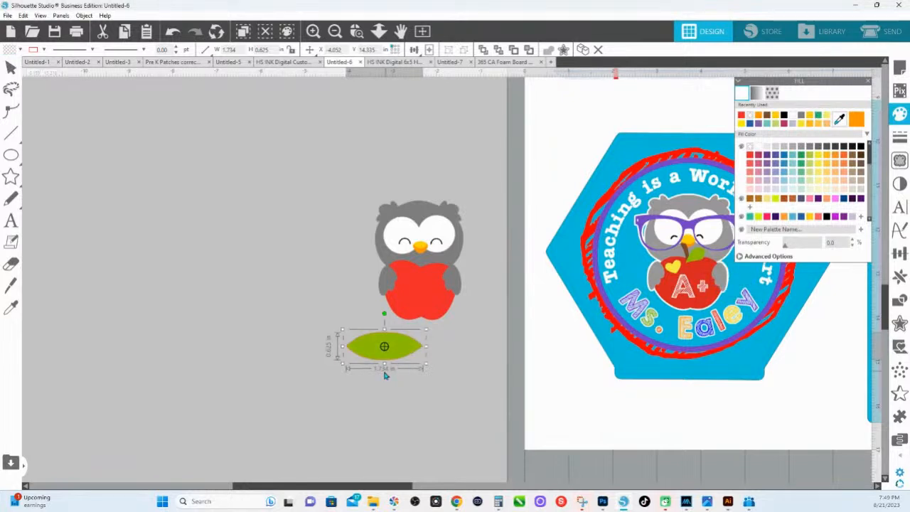
pyautogui.moveTo(425, 329); pyautogui.dragTo(449, 258)
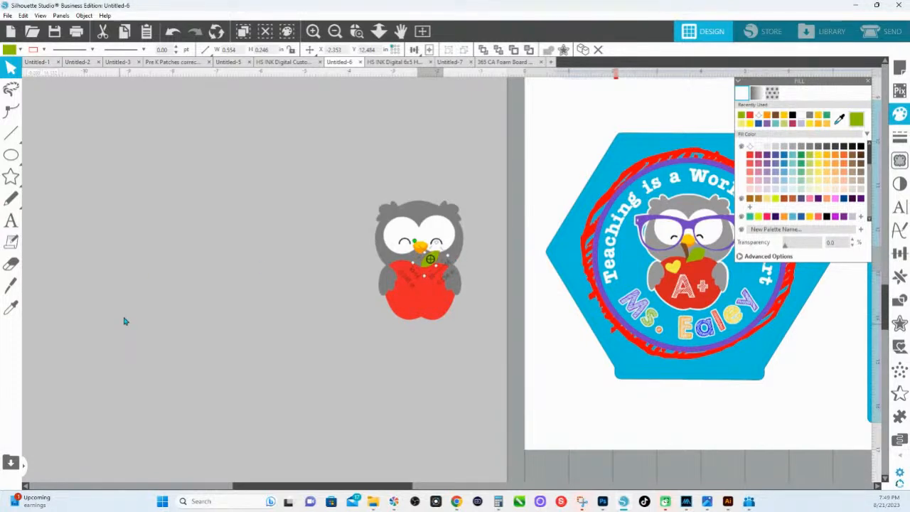
# Draw a circle about 0.65 in wide beside the owl and break its path at the top and lower-right points
pyautogui.click(11, 155)
pyautogui.moveTo(302, 254); pyautogui.dragTo(327, 297)
pyautogui.doubleClick(318, 271)
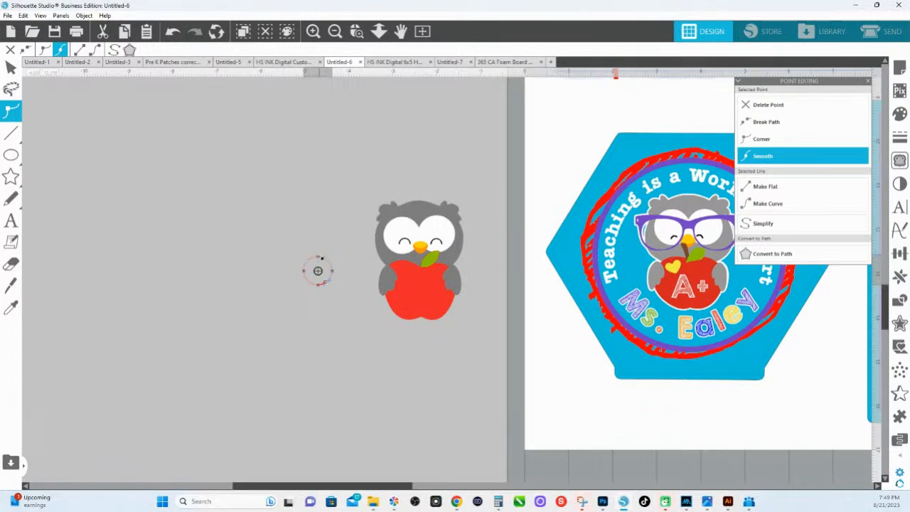
pyautogui.click(750, 127)
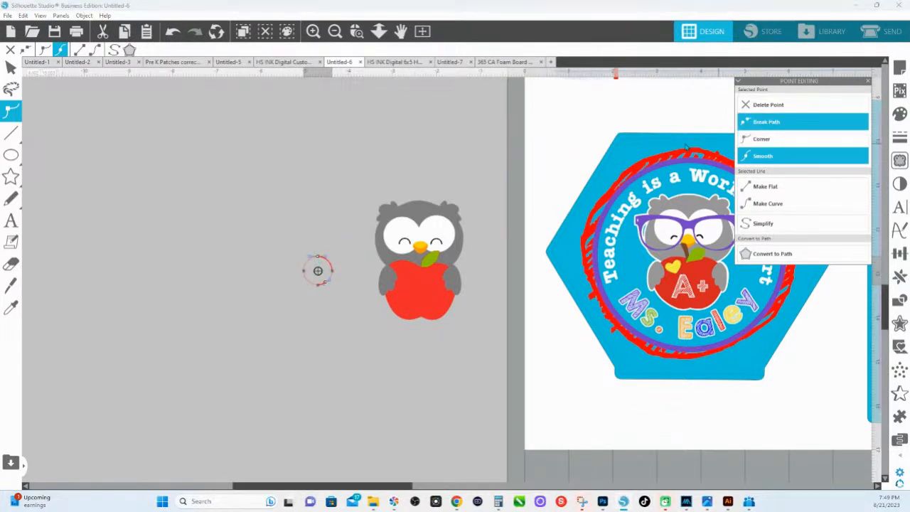
# Move the left arc of the broken circle away from the right arc
pyautogui.moveTo(227, 198); pyautogui.dragTo(331, 312)
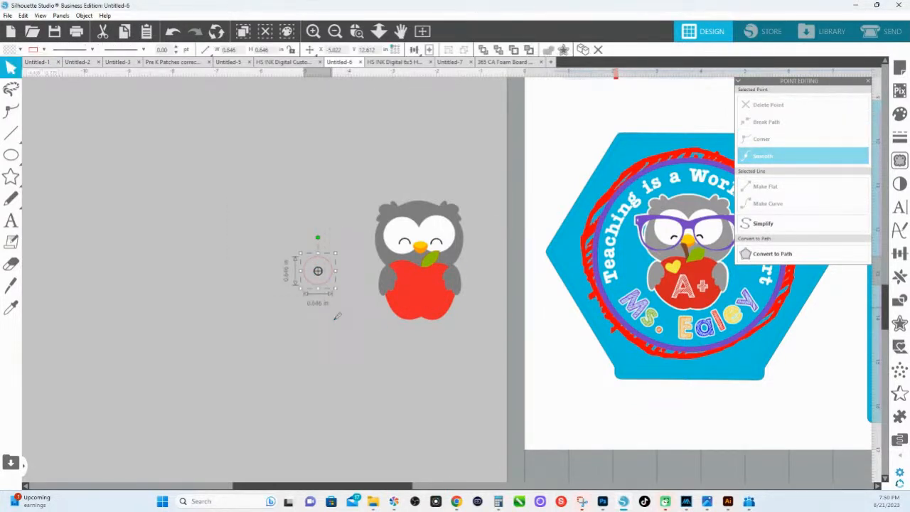
pyautogui.press('i')
pyautogui.press('v')
pyautogui.click(368, 342)
pyautogui.moveTo(306, 274); pyautogui.dragTo(261, 294)
pyautogui.click(290, 290)
# Apply a line pattern with tapered ends to the right arc
pyautogui.click(326, 270)
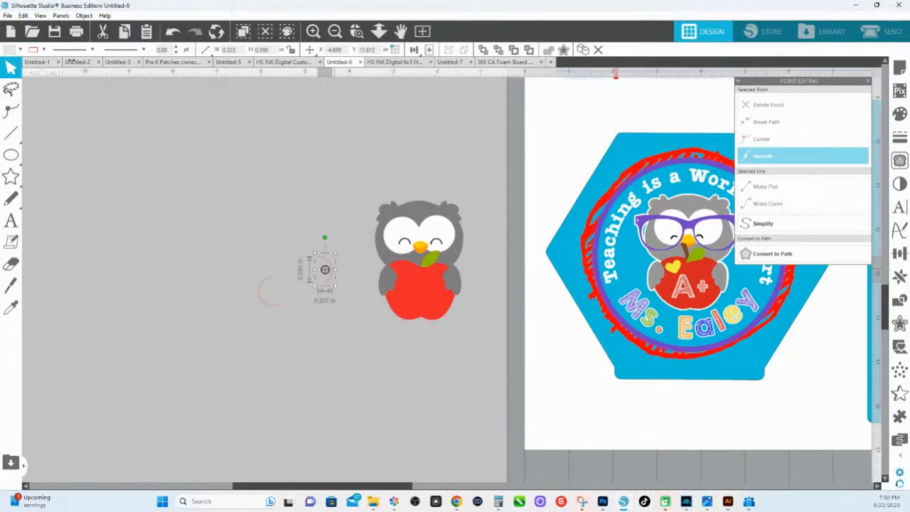
pyautogui.click(82, 50)
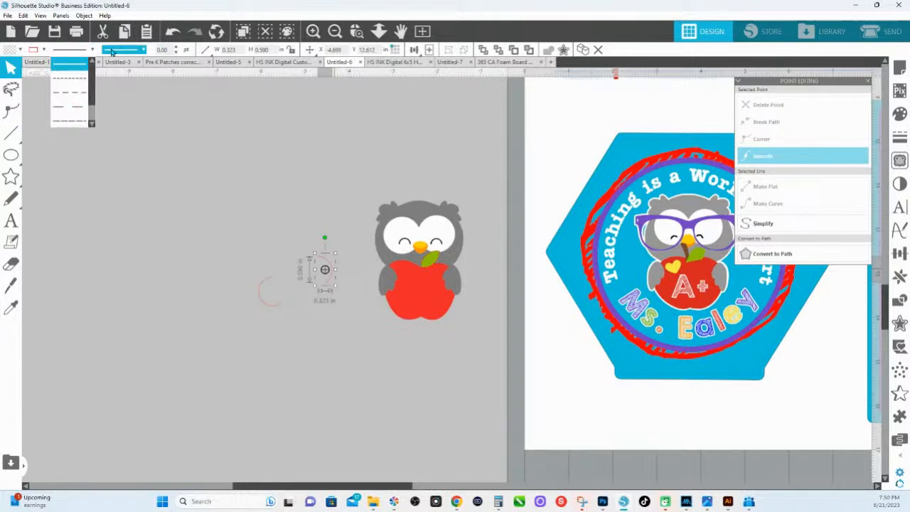
pyautogui.click(124, 49)
pyautogui.click(126, 121)
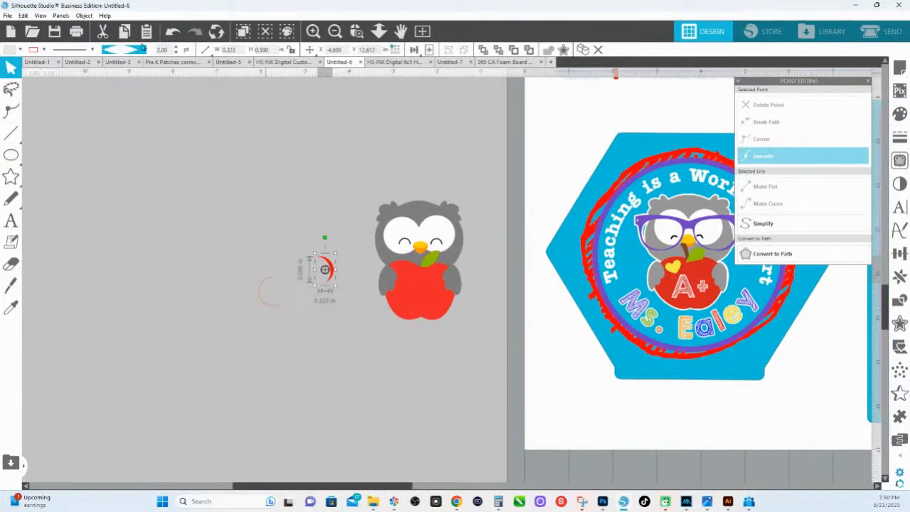
pyautogui.click(125, 50)
pyautogui.click(126, 121)
# Color the right arc's line dark brown and place it at the apple's top as the stem
pyautogui.click(900, 114)
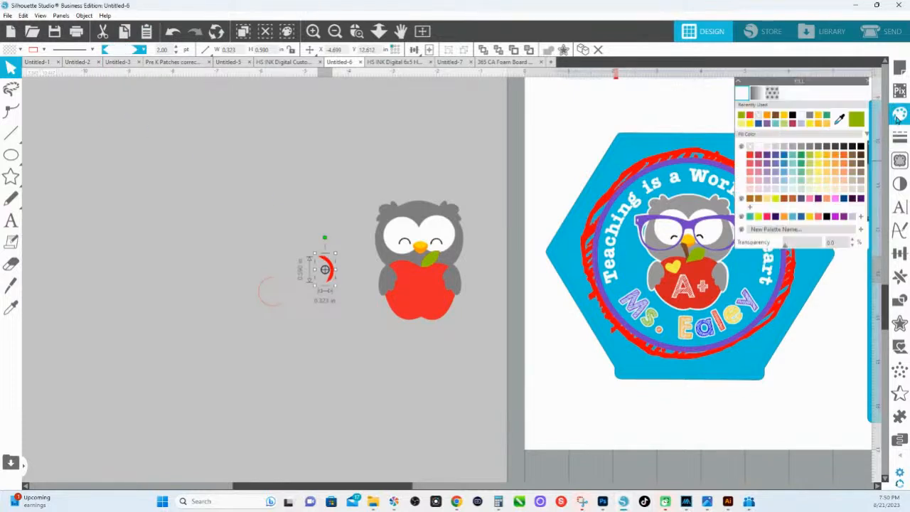
pyautogui.click(33, 50)
pyautogui.click(33, 50)
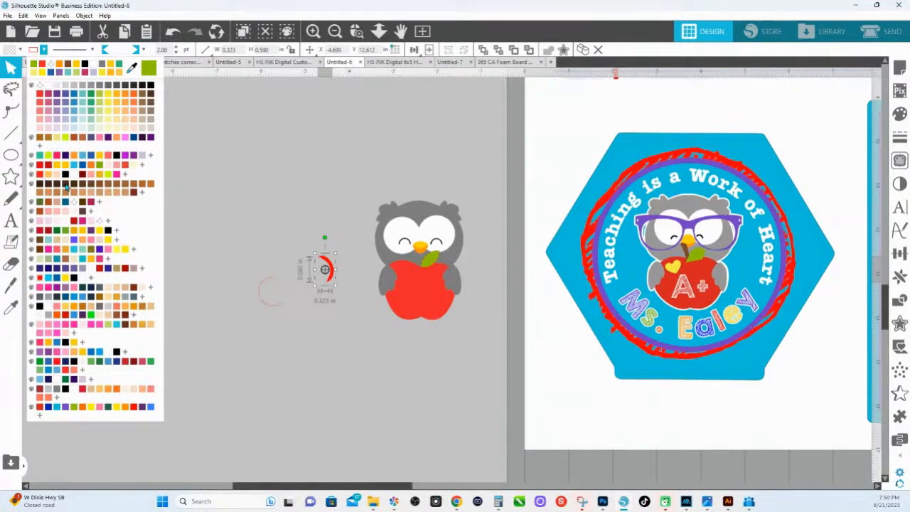
pyautogui.click(65, 187)
pyautogui.moveTo(325, 270); pyautogui.dragTo(421, 271)
# Adjust the stem's lower end point and handle, and convert the point to a corner
pyautogui.doubleClick(421, 269)
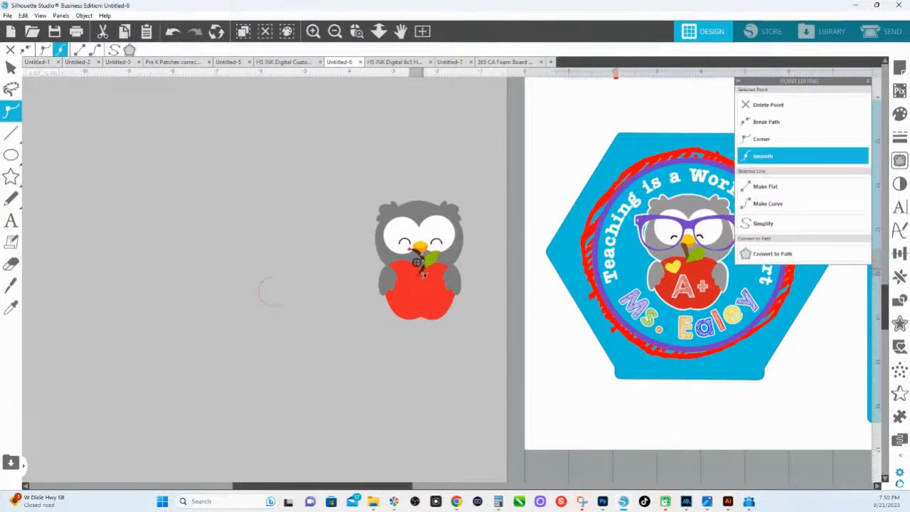
pyautogui.click(356, 31)
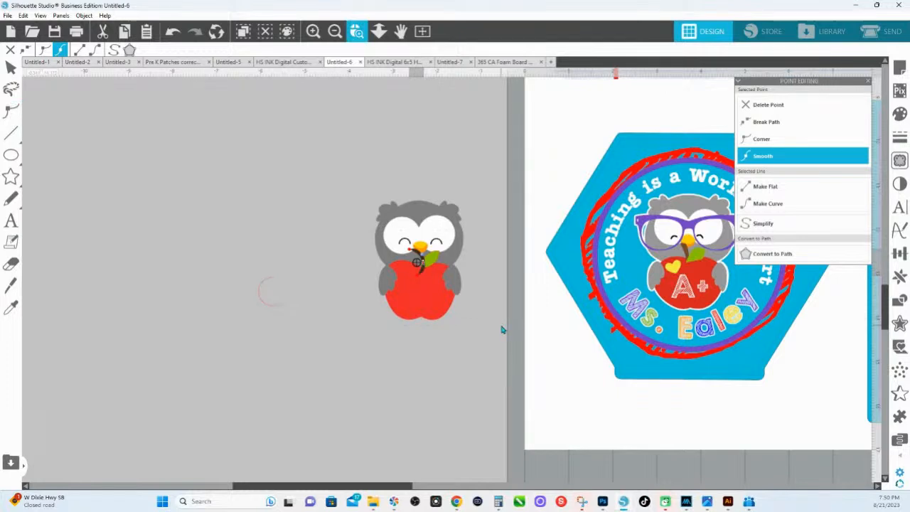
pyautogui.moveTo(380, 231); pyautogui.dragTo(504, 329)
pyautogui.moveTo(380, 208); pyautogui.dragTo(377, 211)
pyautogui.moveTo(362, 258)
pyautogui.mouseDown()
pyautogui.moveTo(349, 260)
pyautogui.moveTo(358, 253)
pyautogui.mouseUp()
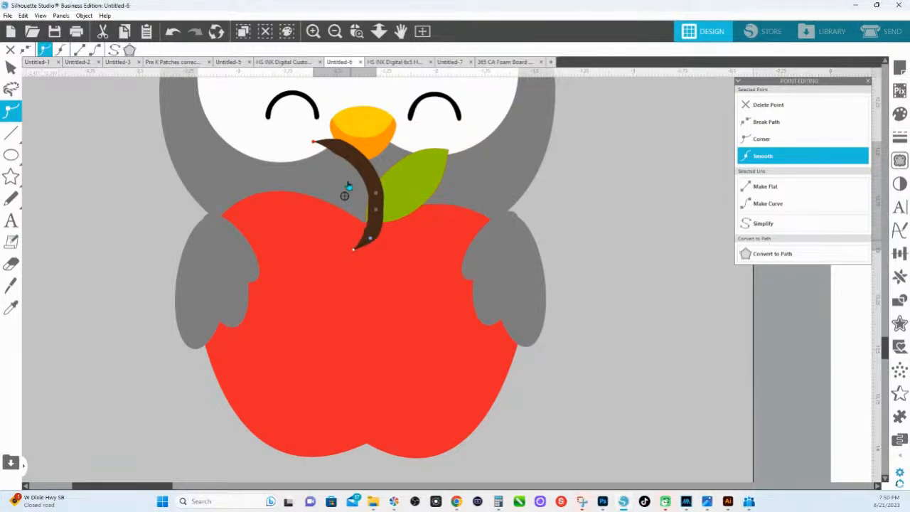
pyautogui.click(761, 138)
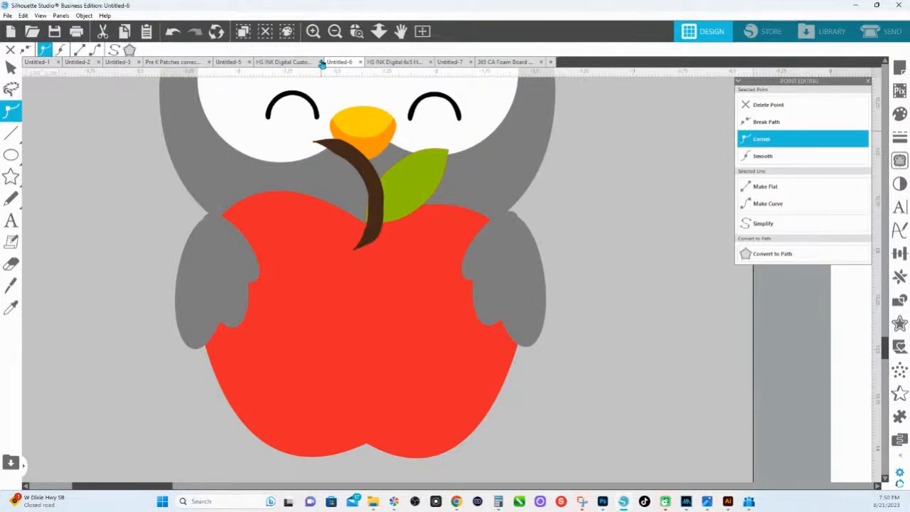
# Try to nudge the stem on the apple and undo the last two changes
pyautogui.click(357, 31)
pyautogui.click(379, 33)
pyautogui.moveTo(416, 296); pyautogui.dragTo(410, 134)
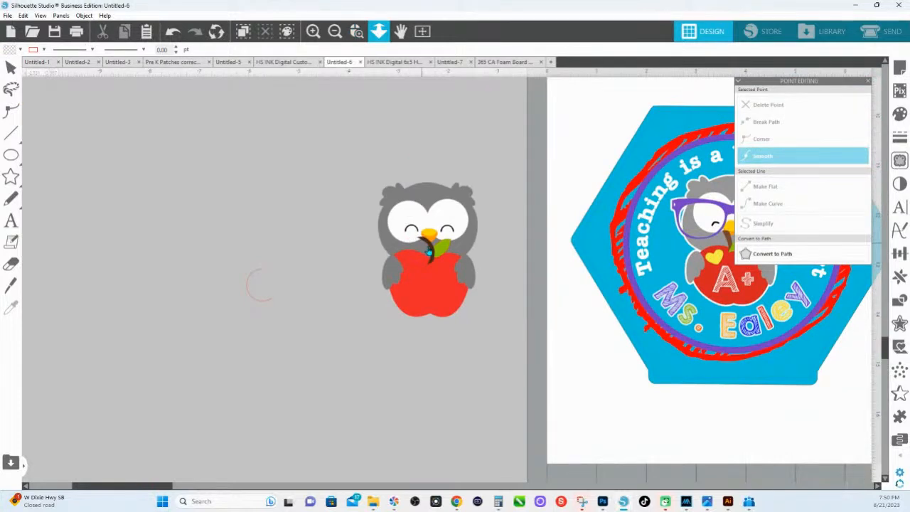
pyautogui.click(428, 251)
pyautogui.moveTo(431, 251); pyautogui.dragTo(428, 253)
pyautogui.hotkey('ctrl', 'z')
pyautogui.hotkey('ctrl', 'z')
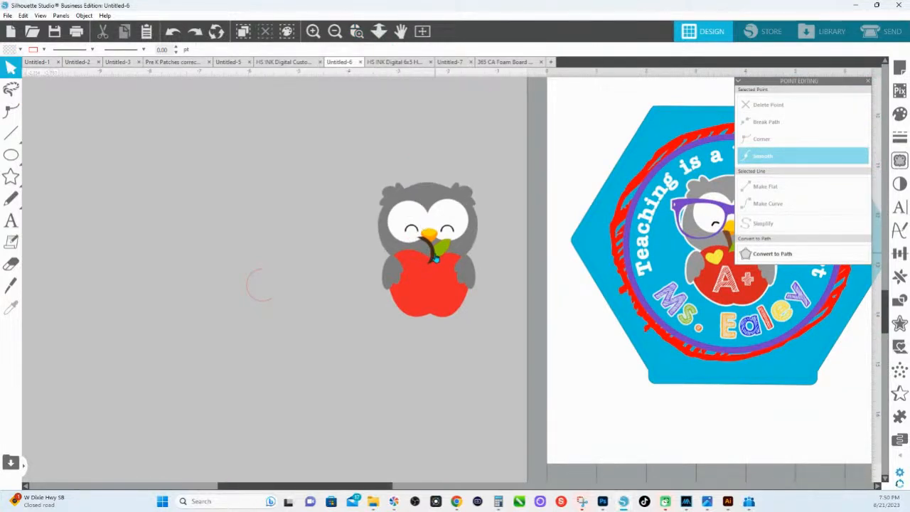
pyautogui.click(427, 253)
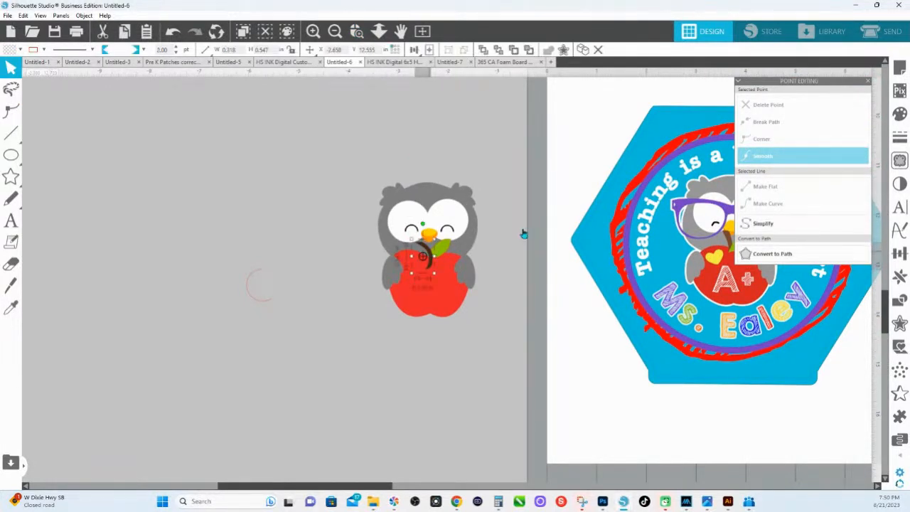
pyautogui.click(900, 136)
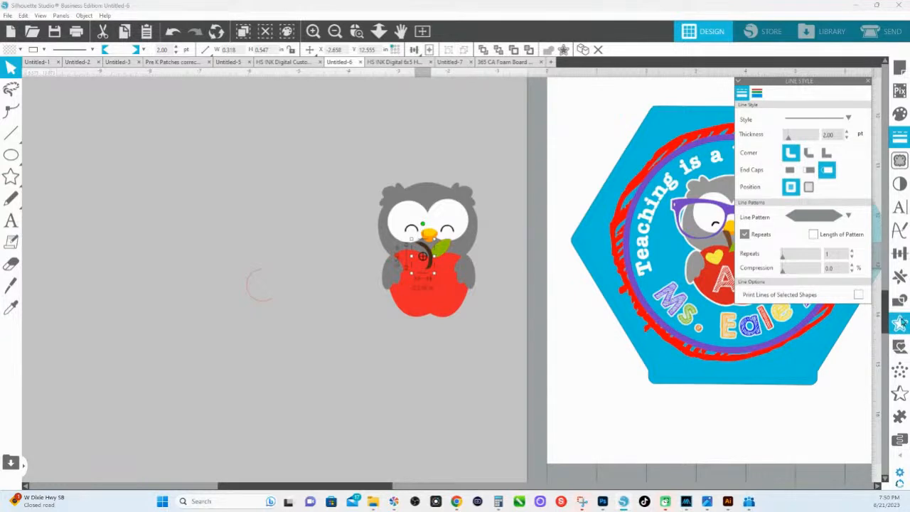
pyautogui.click(900, 324)
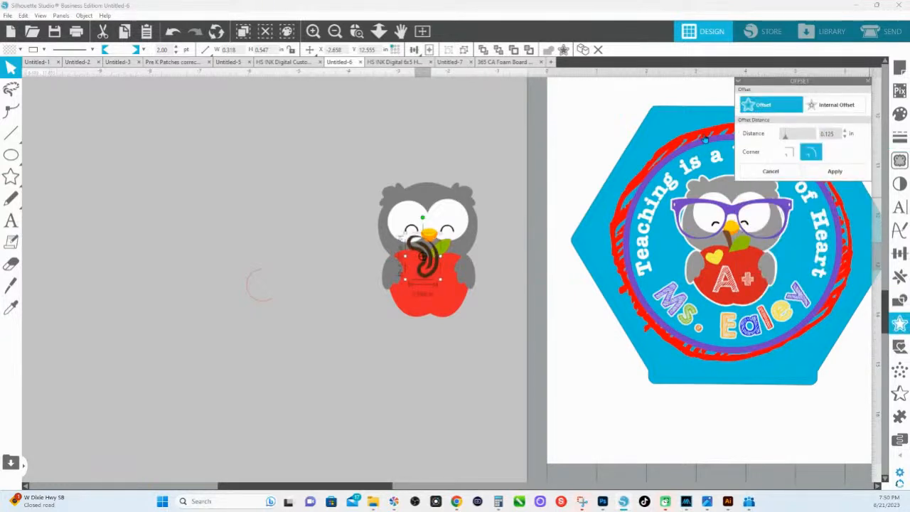
pyautogui.click(789, 174)
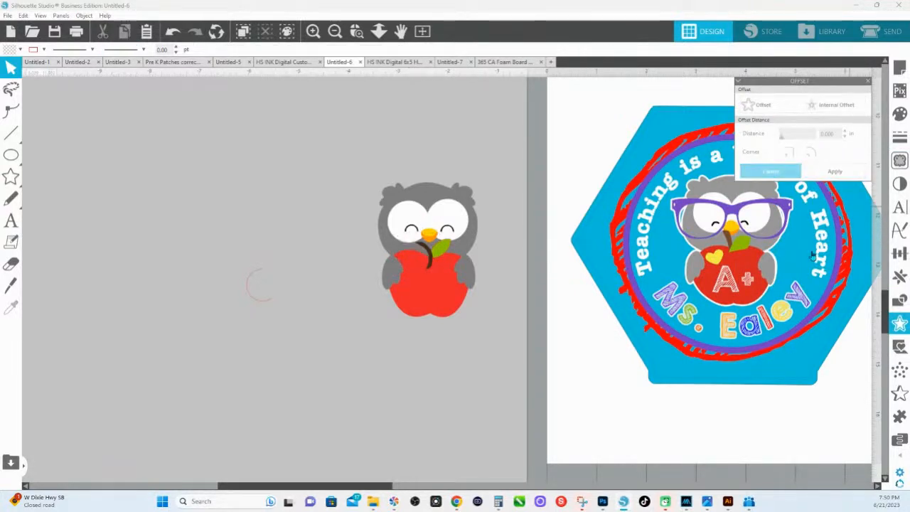
# Apply Detach Lines to the leaf and to the brown stem
pyautogui.click(439, 248)
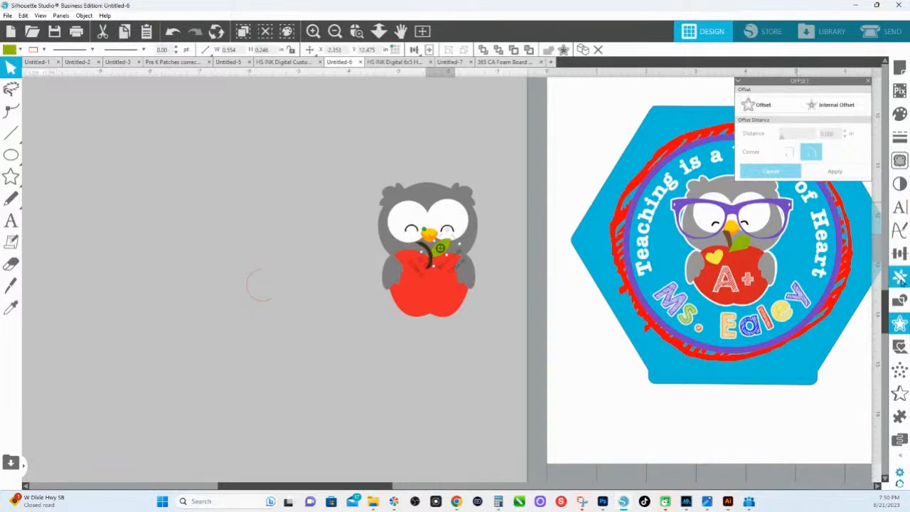
pyautogui.click(898, 300)
pyautogui.click(782, 200)
pyautogui.click(422, 340)
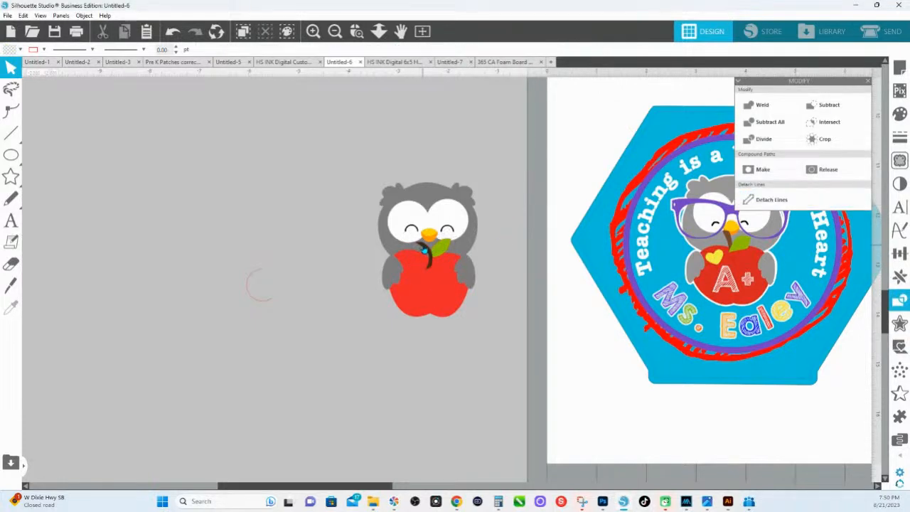
pyautogui.click(424, 250)
pyautogui.click(429, 268)
pyautogui.click(429, 263)
pyautogui.click(774, 200)
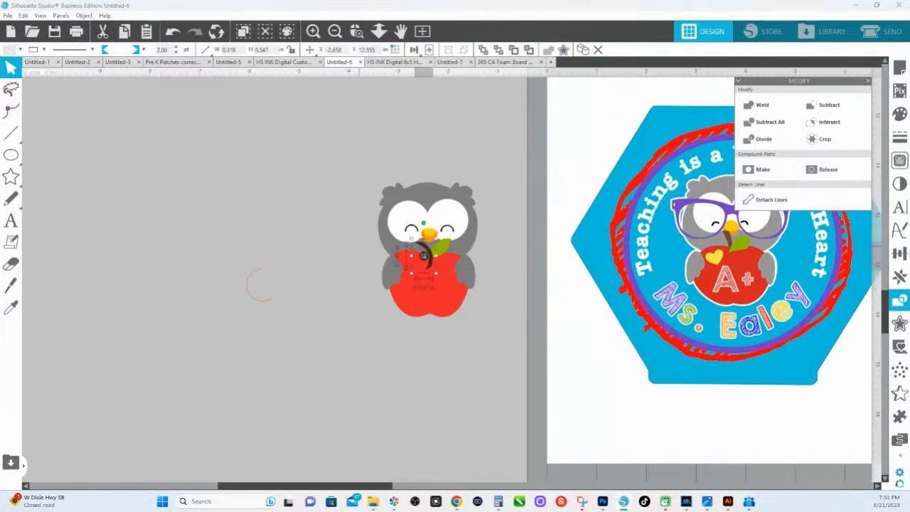
# Edit the stem's points to refine the shape of its curve
pyautogui.doubleClick(424, 254)
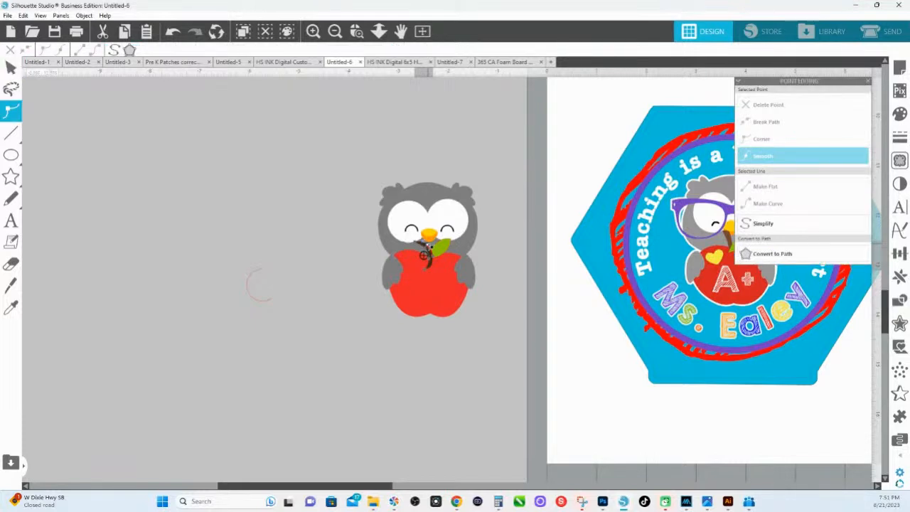
pyautogui.click(424, 253)
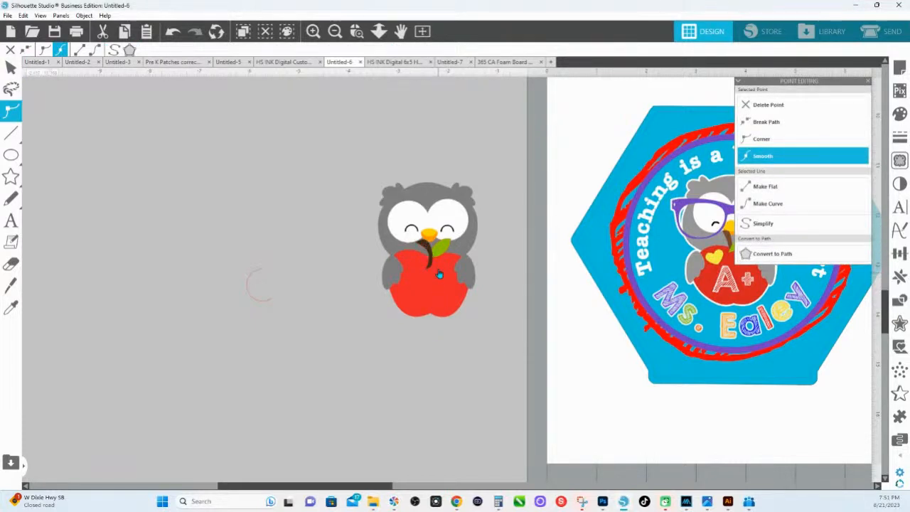
pyautogui.click(440, 274)
# Send the owl's head, face and the stem to the back, behind the apple
pyautogui.moveTo(362, 153); pyautogui.dragTo(459, 247)
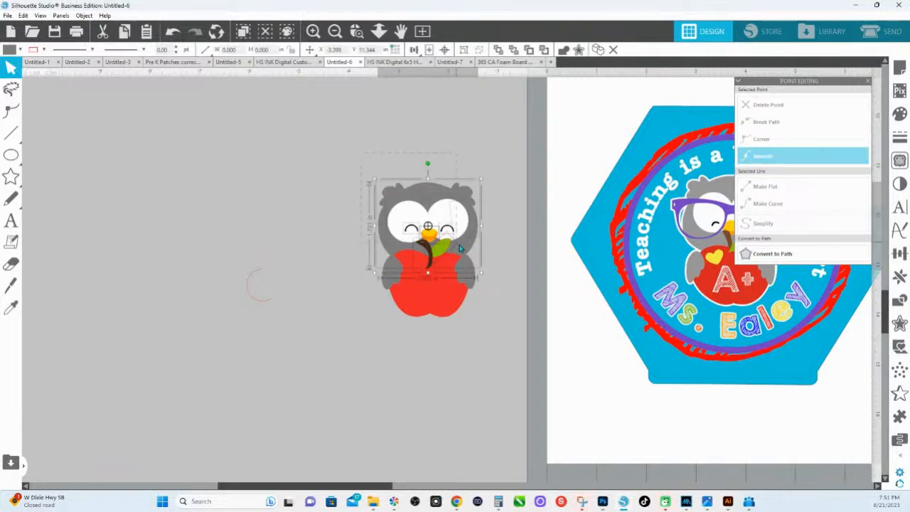
pyautogui.rightClick(463, 249)
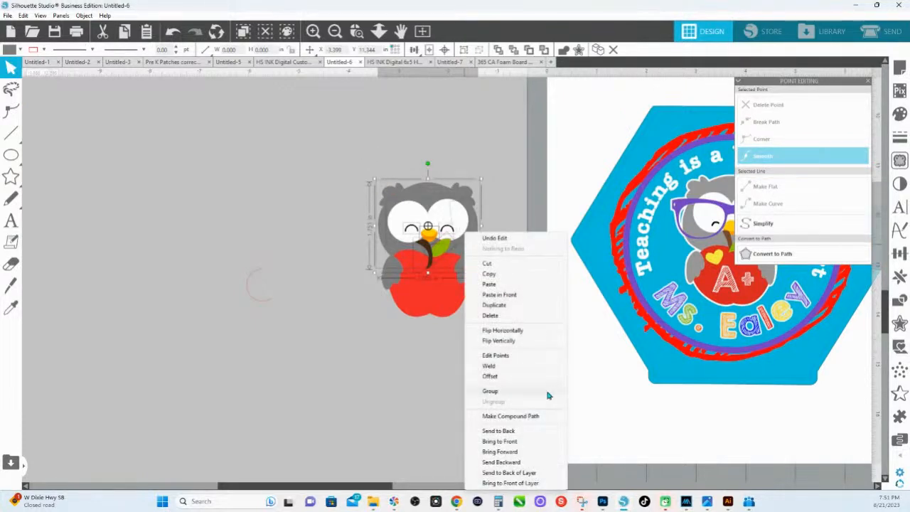
pyautogui.click(524, 434)
pyautogui.click(457, 302)
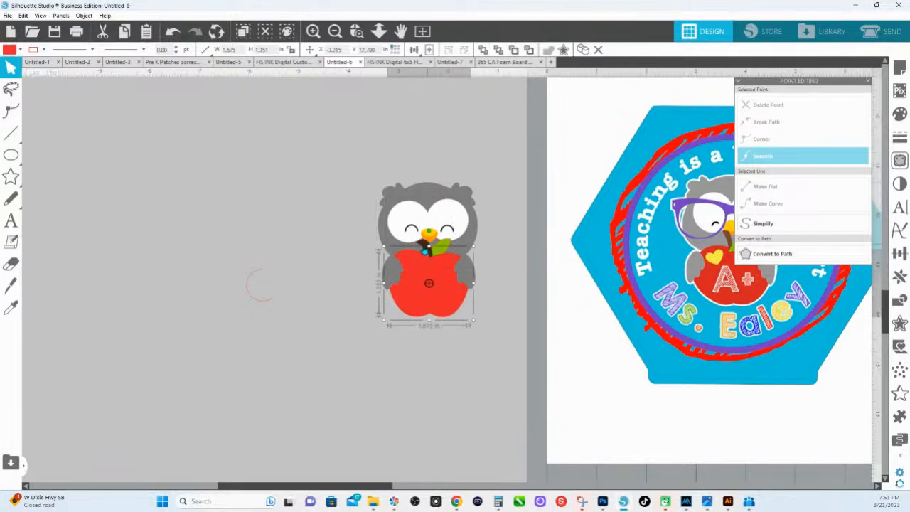
pyautogui.click(425, 251)
pyautogui.click(900, 300)
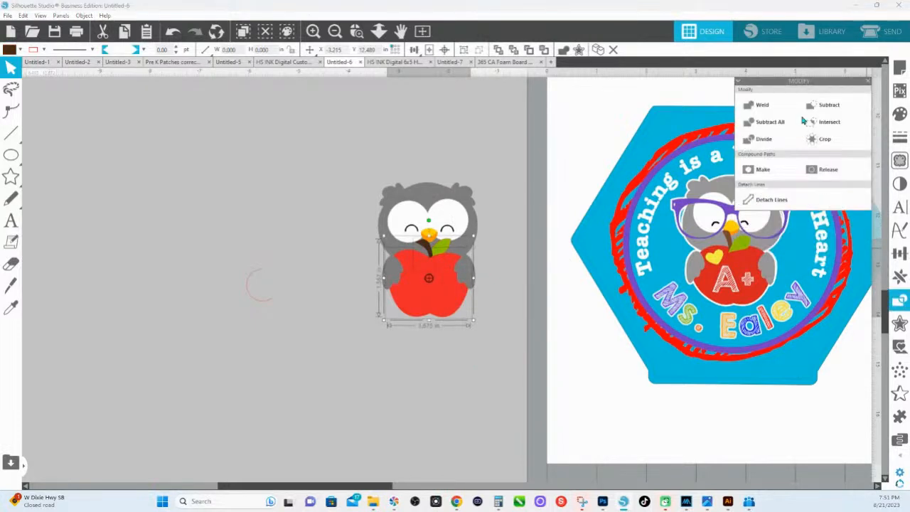
pyautogui.click(438, 359)
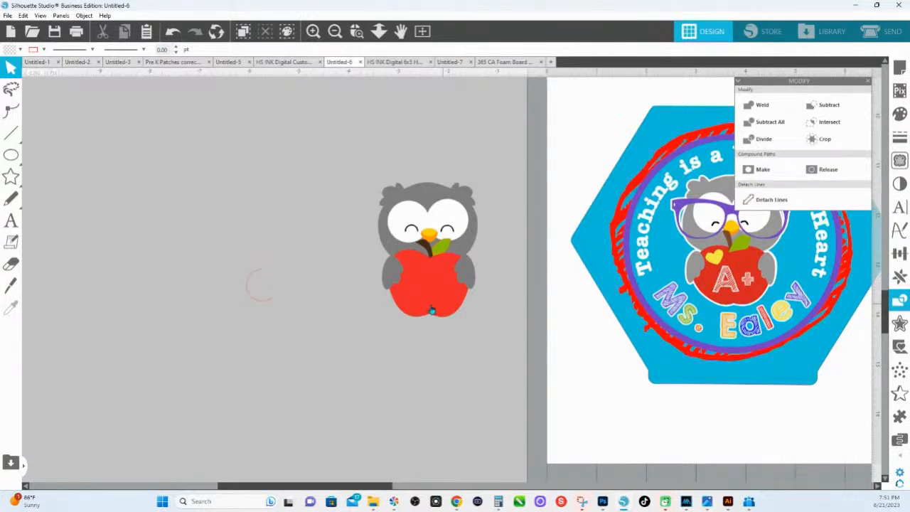
# Scale the owl's two smiling eye arcs down together to about 0.212 in wide each
pyautogui.moveTo(488, 321); pyautogui.dragTo(417, 301)
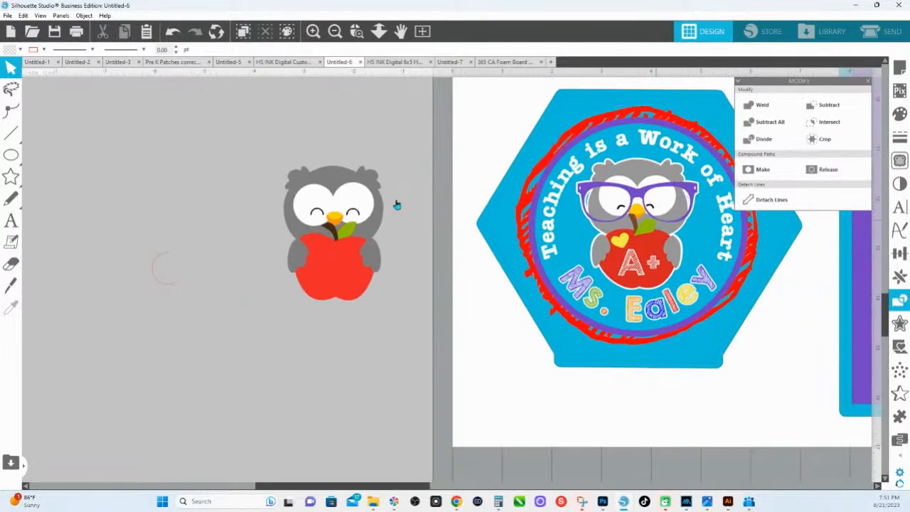
pyautogui.click(355, 214)
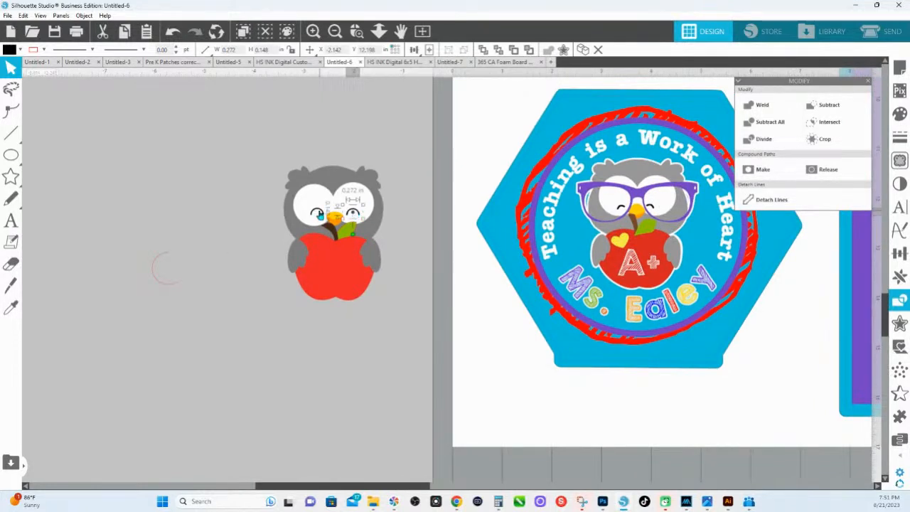
pyautogui.keyDown('shift'); pyautogui.click(320, 213); pyautogui.keyUp('shift')
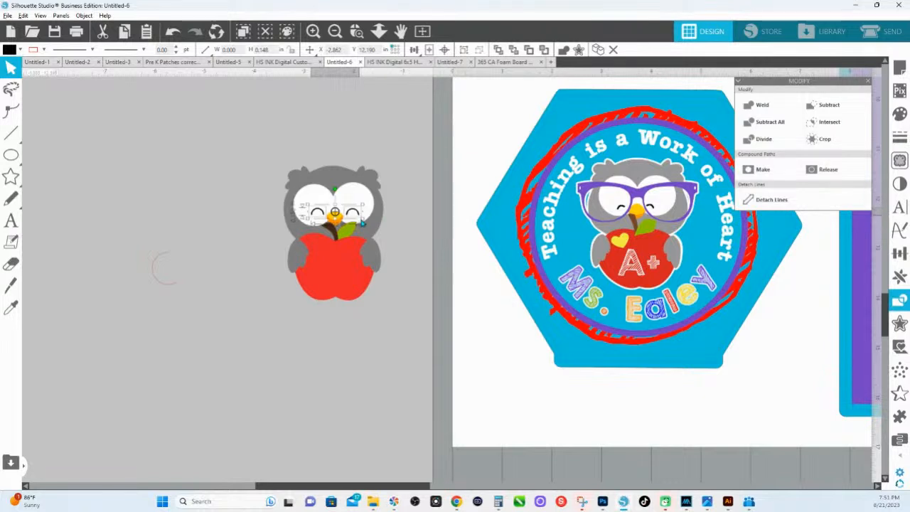
pyautogui.click(414, 225)
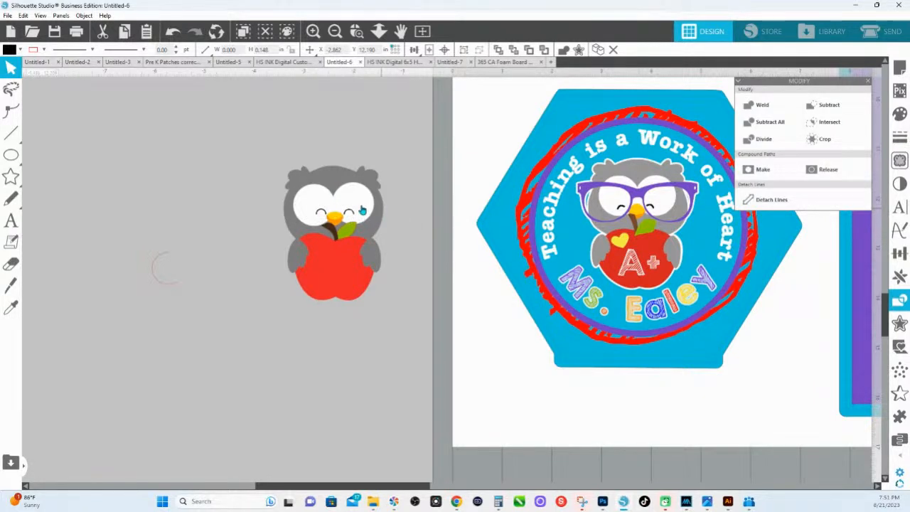
# Rotate each of the two smiling eye arcs slightly so they tilt within the white face
pyautogui.click(364, 199)
pyautogui.moveTo(379, 178)
pyautogui.mouseDown()
pyautogui.moveTo(352, 202)
pyautogui.moveTo(377, 182)
pyautogui.mouseUp()
pyautogui.click(347, 210)
pyautogui.moveTo(348, 235); pyautogui.dragTo(317, 224)
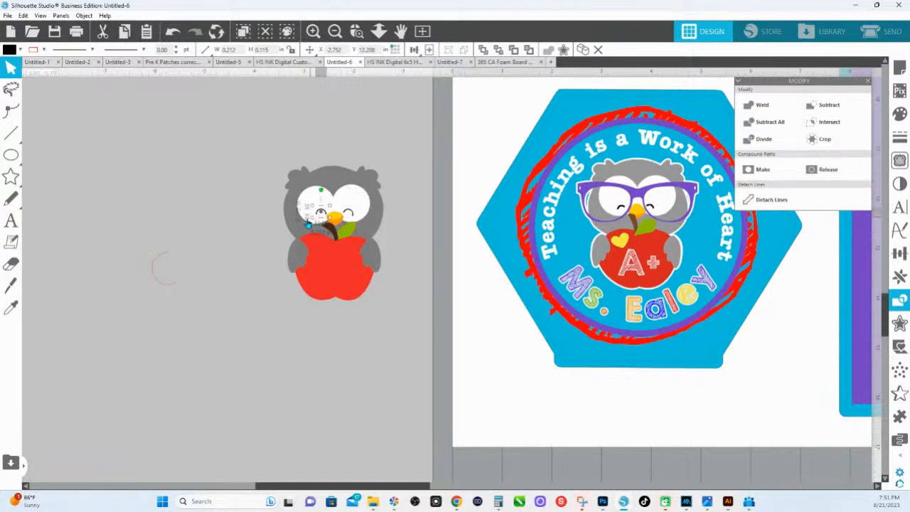
pyautogui.moveTo(321, 191); pyautogui.dragTo(308, 194)
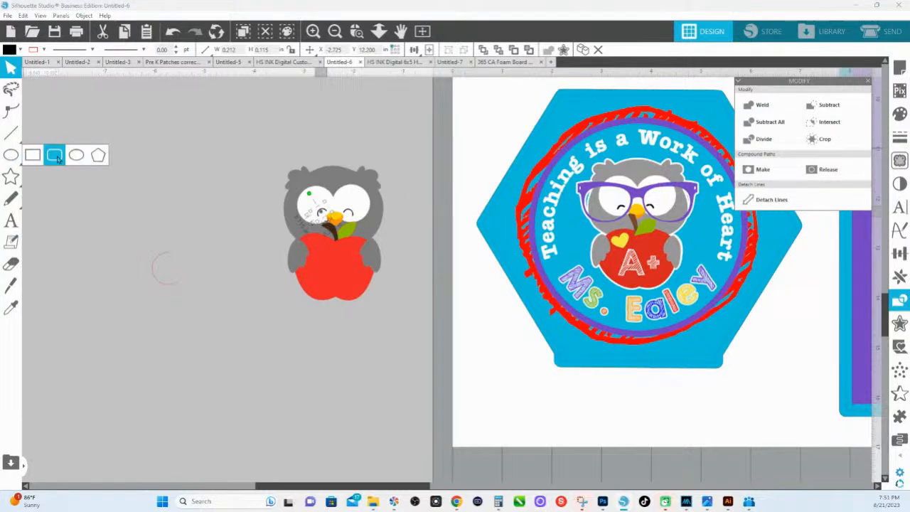
# Draw a circle about 1.045 in across over one eye, fill it green, and duplicate it over the other eye
pyautogui.click(77, 155)
pyautogui.moveTo(279, 185)
pyautogui.mouseDown()
pyautogui.moveTo(344, 240)
pyautogui.moveTo(330, 226)
pyautogui.mouseUp()
pyautogui.press('v')
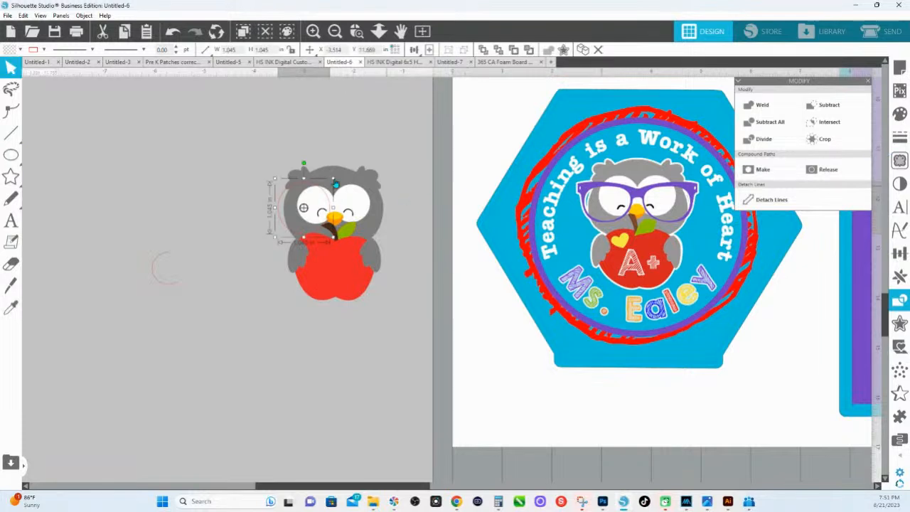
pyautogui.click(899, 114)
pyautogui.click(797, 180)
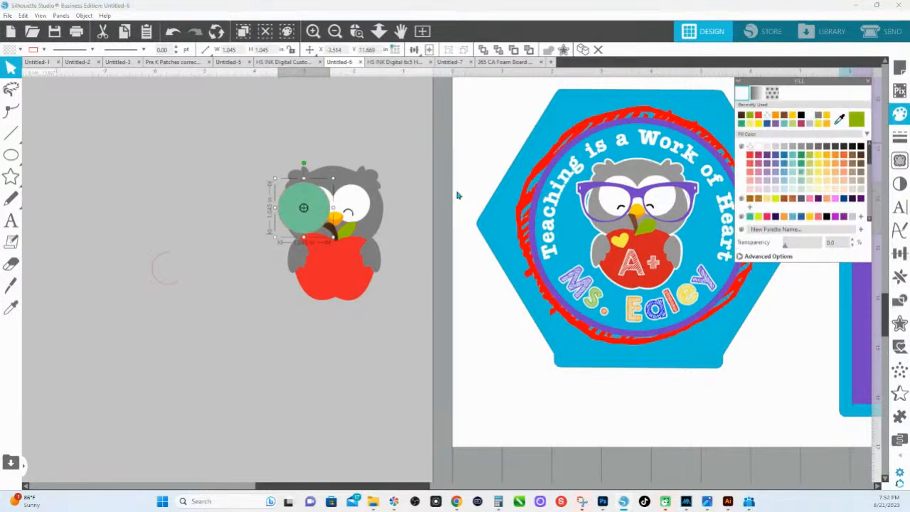
pyautogui.moveTo(314, 205); pyautogui.dragTo(375, 204)
# Add a rectangular glasses bridge of about 0.439 by 0.124 in between the circles, filled with their green
pyautogui.click(10, 155)
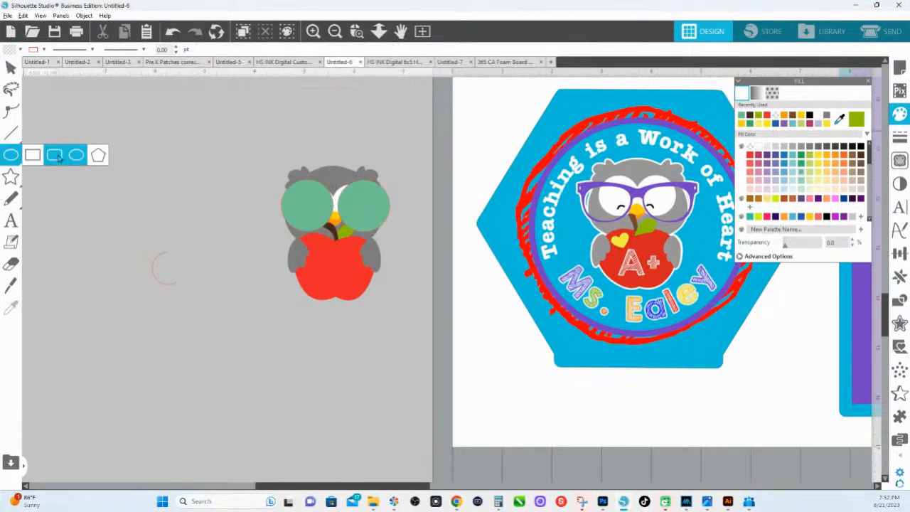
pyautogui.click(42, 157)
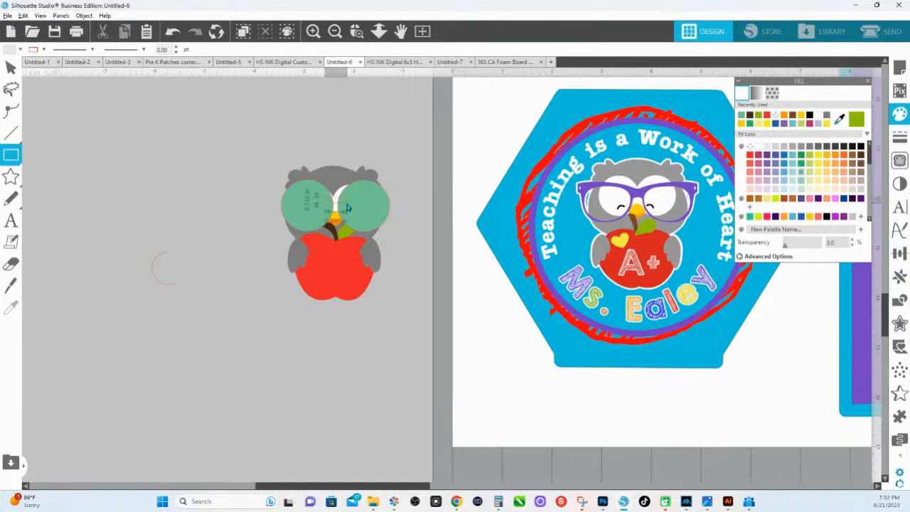
pyautogui.moveTo(345, 206); pyautogui.dragTo(347, 204)
pyautogui.press('i')
pyautogui.click(357, 204)
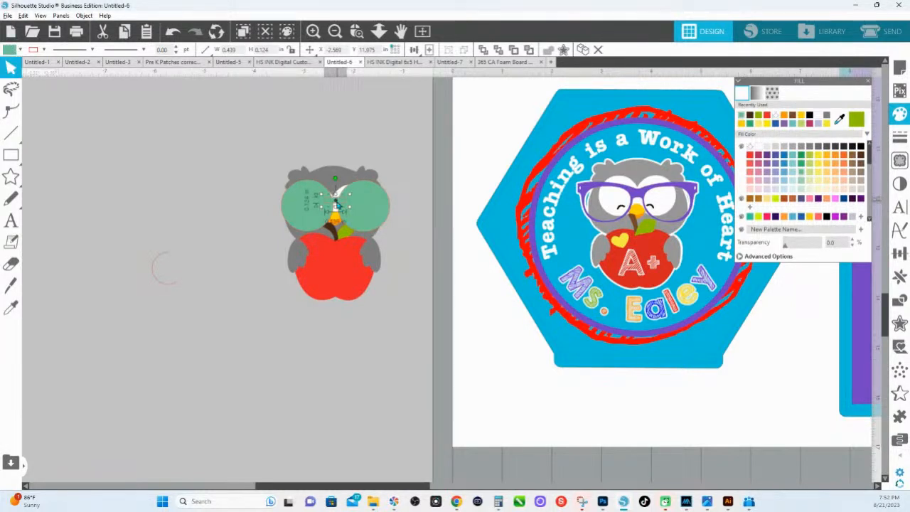
pyautogui.click(370, 210)
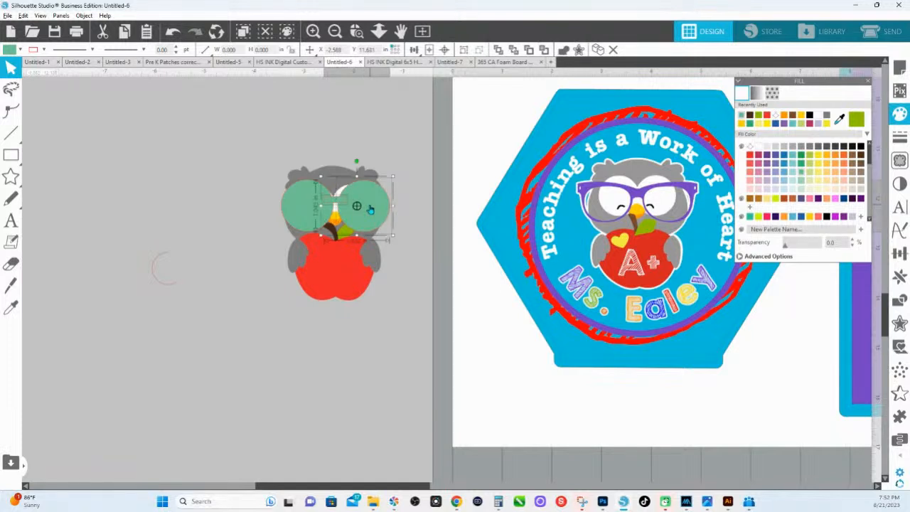
pyautogui.press('Right')
pyautogui.press('Up')
# Align the two lens circles along their horizontal middle and scale them down to about 0.962 in across
pyautogui.click(312, 211)
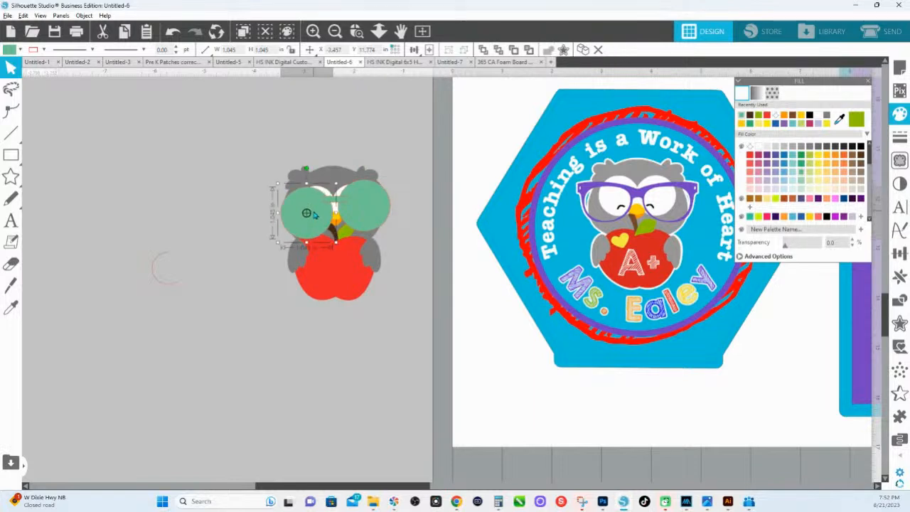
pyautogui.keyDown('shift'); pyautogui.click(376, 215); pyautogui.keyUp('shift')
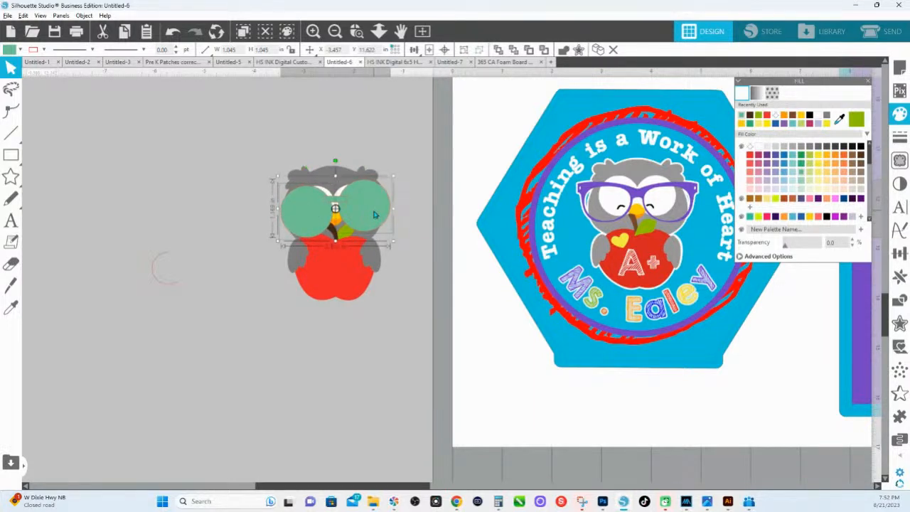
pyautogui.press('Down')
pyautogui.press('Down')
pyautogui.press('Down')
pyautogui.press('Down')
pyautogui.press('Left')
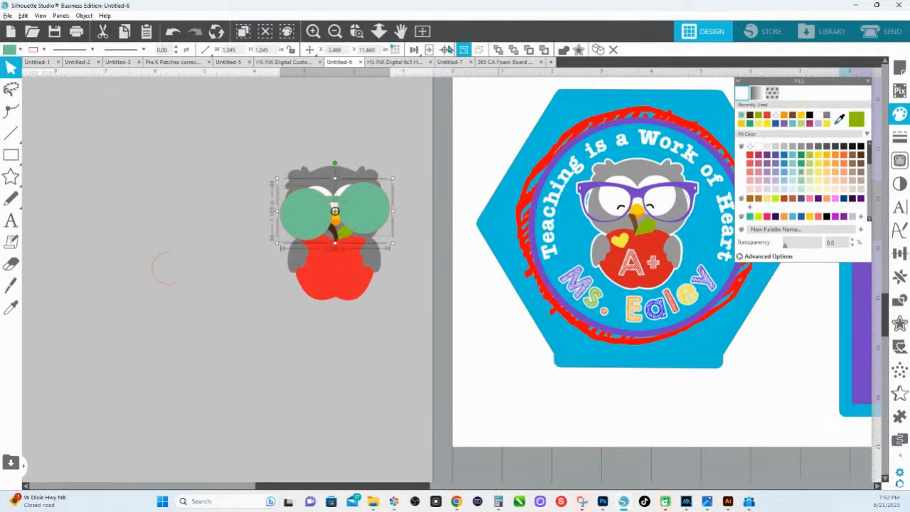
pyautogui.click(415, 50)
pyautogui.click(429, 81)
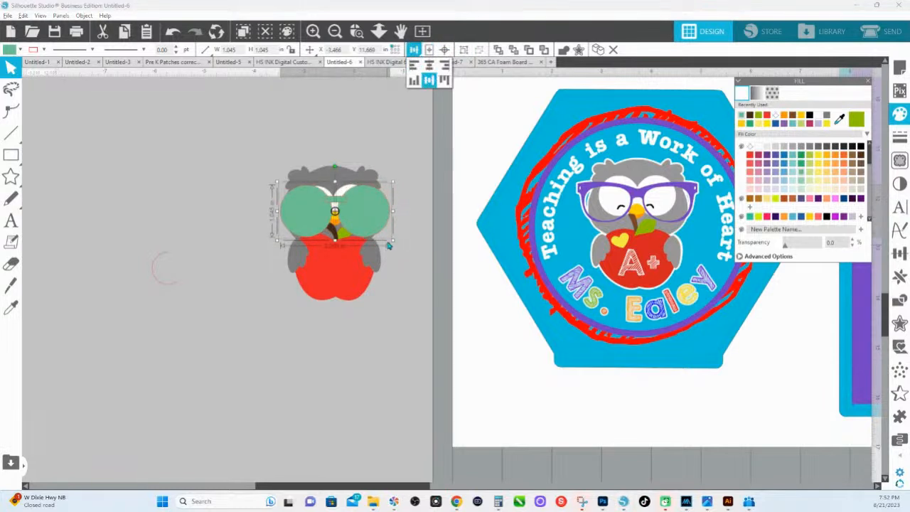
pyautogui.moveTo(391, 242); pyautogui.dragTo(346, 207)
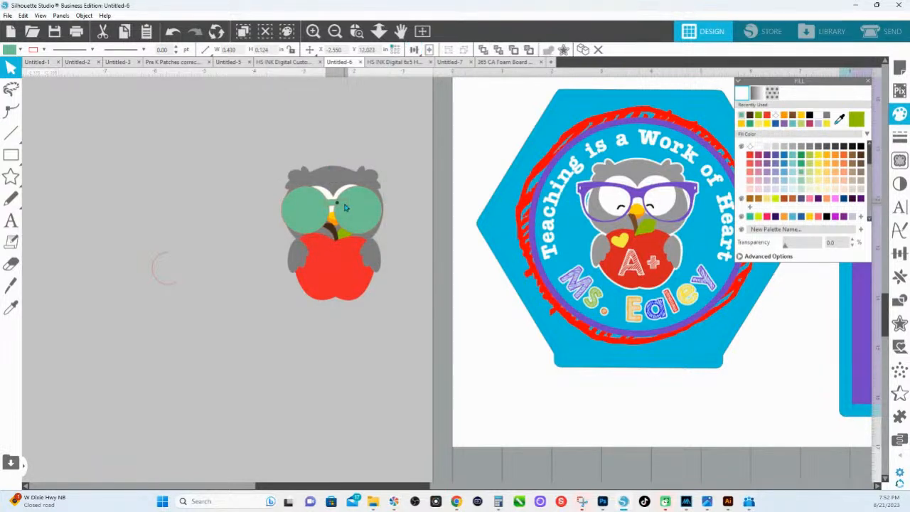
# Space the two lens circles and the bridge evenly in the horizontal direction
pyautogui.click(361, 219)
pyautogui.click(313, 217)
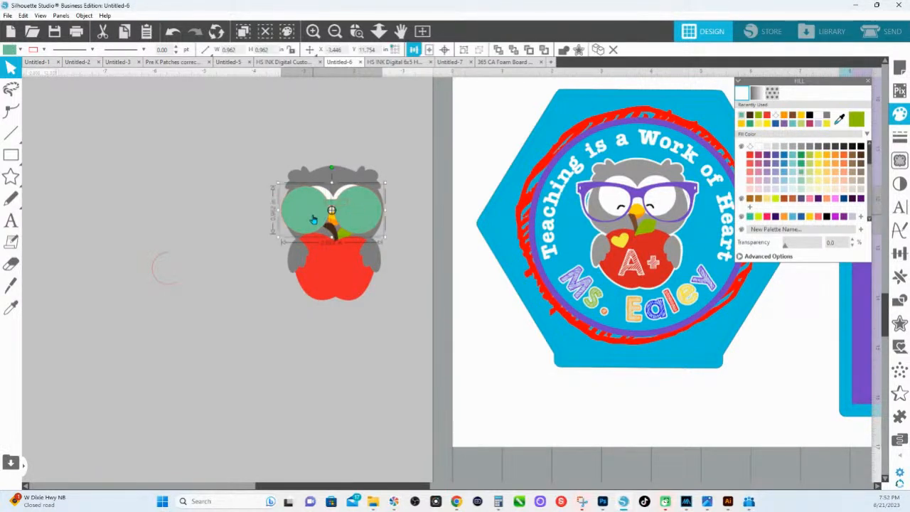
pyautogui.doubleClick(341, 207)
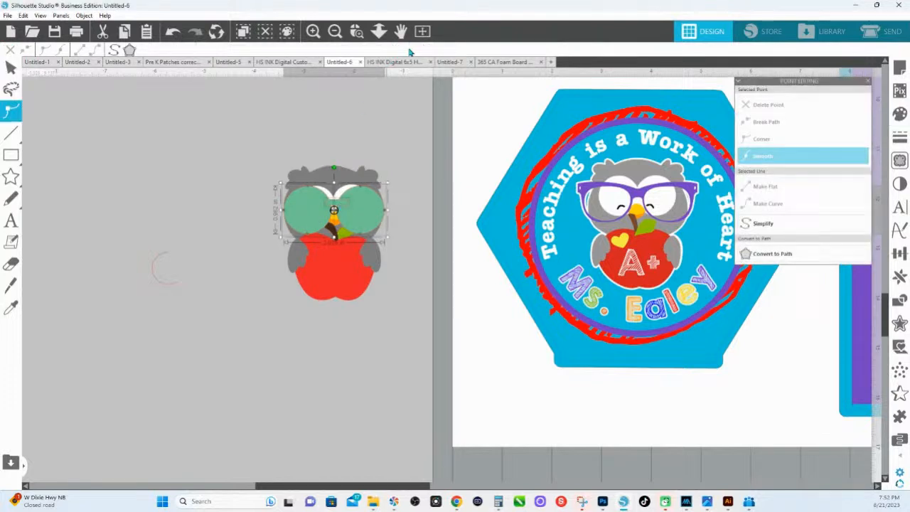
pyautogui.click(447, 175)
pyautogui.click(346, 207)
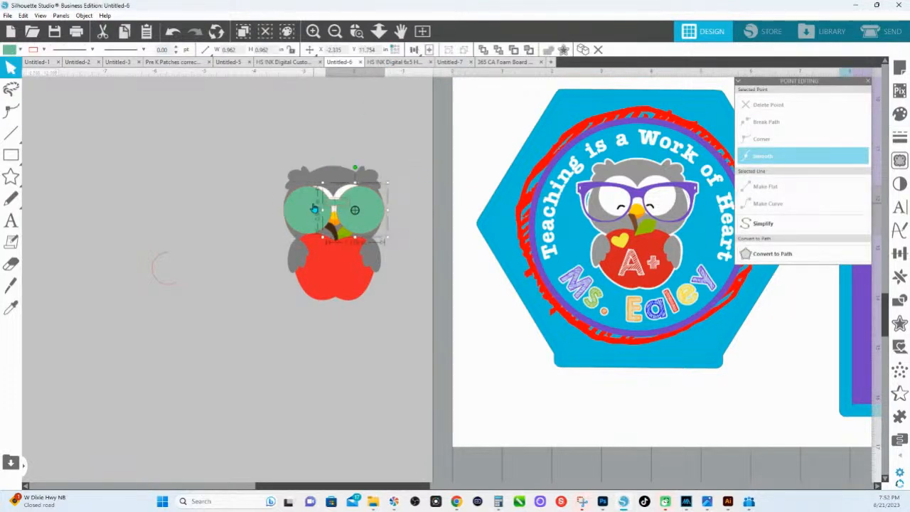
pyautogui.keyDown('shift'); pyautogui.click(316, 205); pyautogui.keyUp('shift')
pyautogui.click(414, 51)
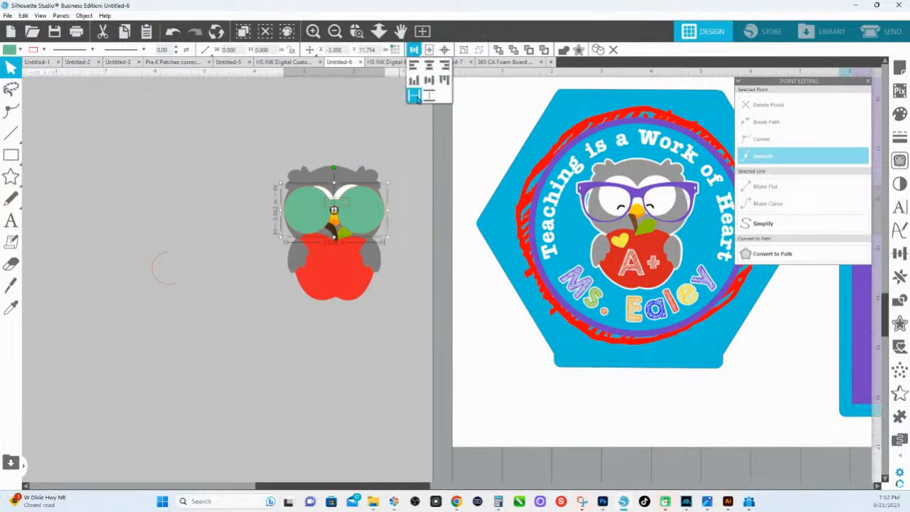
pyautogui.click(371, 209)
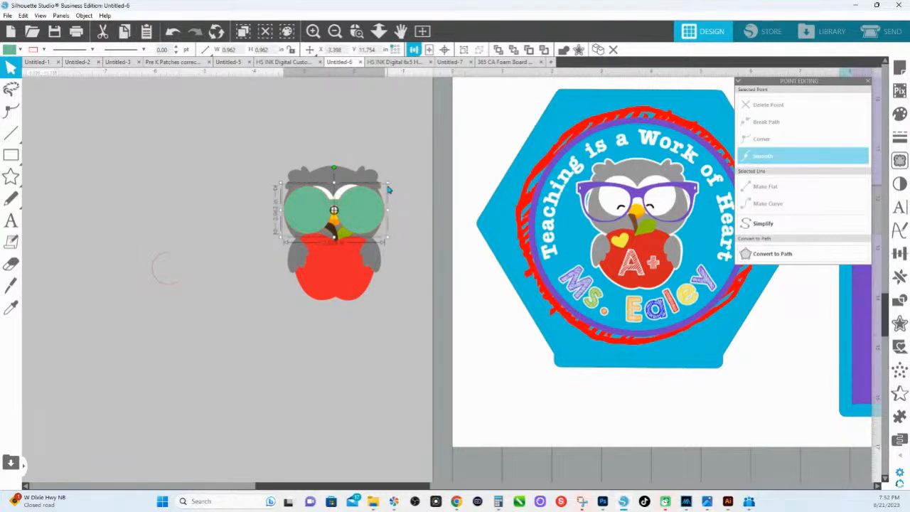
# Add smaller copies of the lens circles, about 0.779 in across, and center each one inside its outer circle
pyautogui.moveTo(387, 189)
pyautogui.mouseDown()
pyautogui.moveTo(378, 208)
pyautogui.moveTo(382, 200)
pyautogui.mouseUp()
pyautogui.click(438, 218)
pyautogui.click(369, 214)
pyautogui.keyDown('shift'); pyautogui.click(381, 215); pyautogui.keyUp('shift')
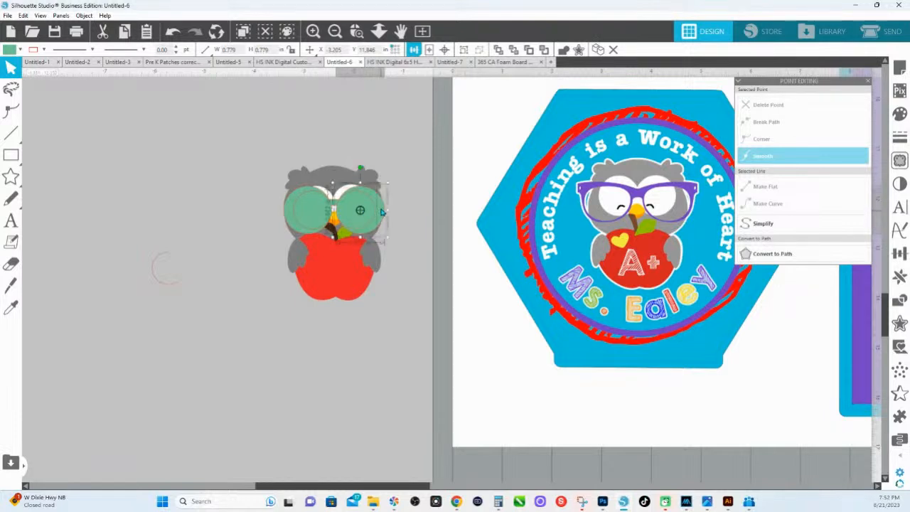
pyautogui.click(314, 224)
pyautogui.keyDown('shift'); pyautogui.click(287, 212); pyautogui.keyUp('shift')
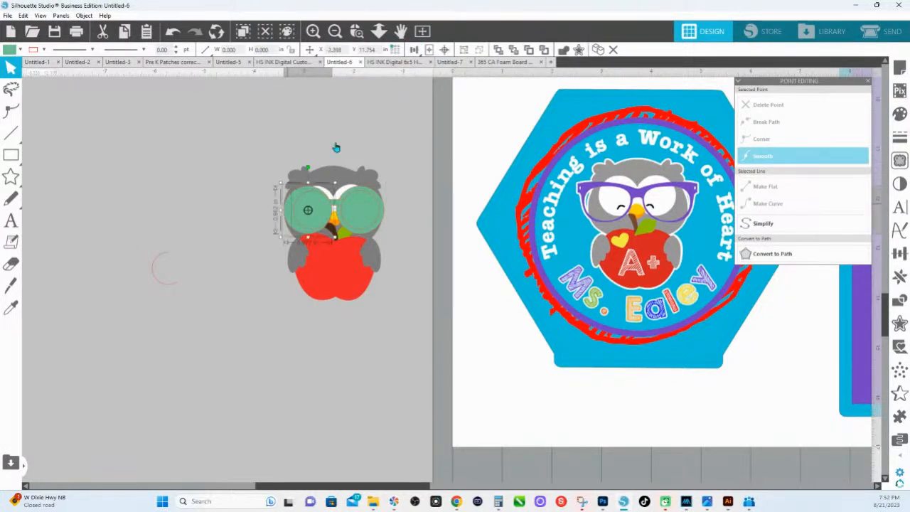
pyautogui.click(417, 53)
pyautogui.click(444, 51)
# Make a compound path from the inner and outer lens circles to form hollow glasses frames
pyautogui.click(376, 213)
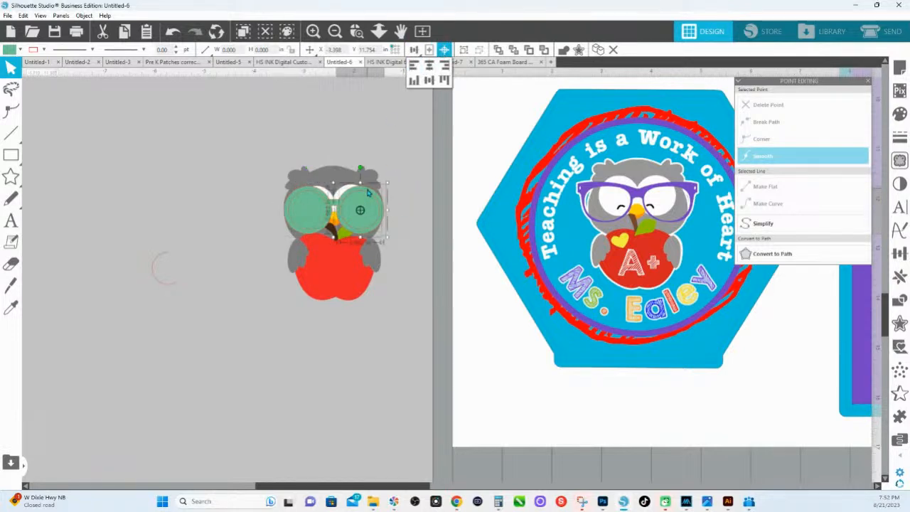
pyautogui.keyDown('shift'); pyautogui.click(315, 202); pyautogui.keyUp('shift')
pyautogui.keyDown('shift'); pyautogui.click(317, 192); pyautogui.keyUp('shift')
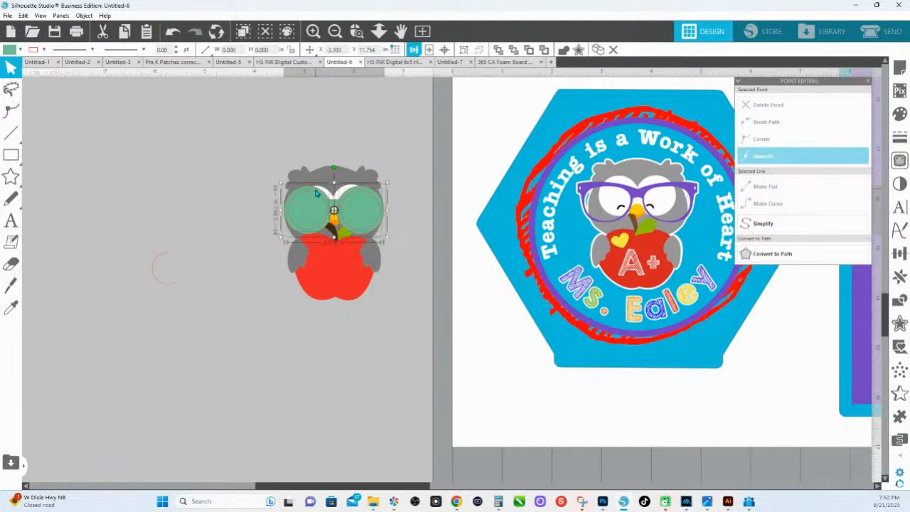
pyautogui.hotkey('ctrl', 'e')
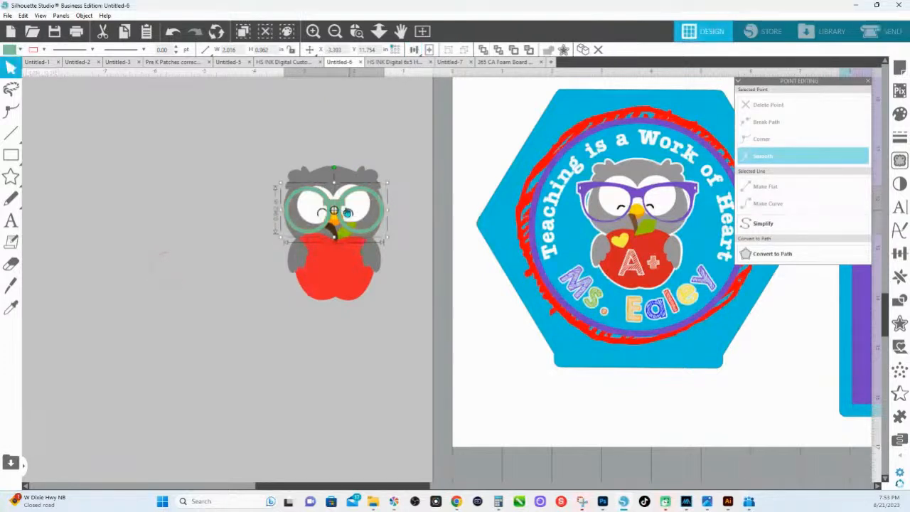
# Shrink the bridge to about 0.322 by 0.091 in and weld it to the glasses frames
pyautogui.click(336, 206)
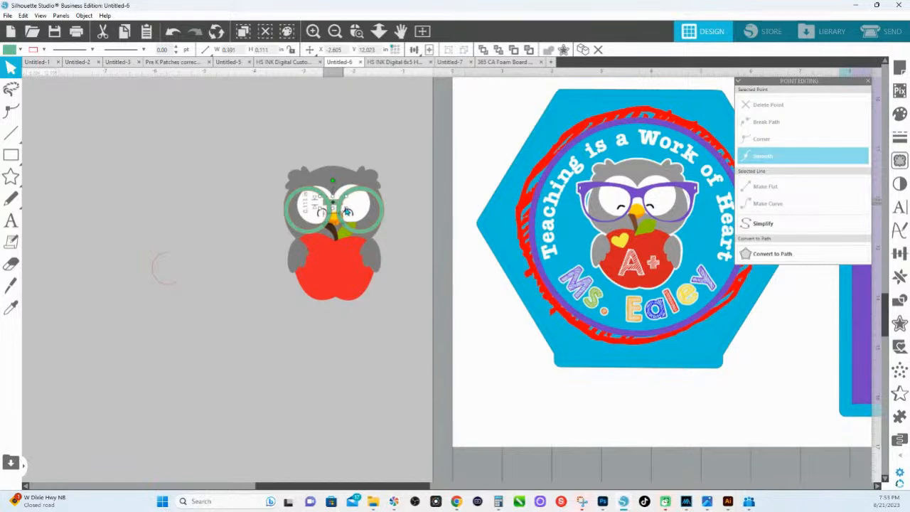
pyautogui.click(321, 212)
pyautogui.moveTo(321, 212); pyautogui.dragTo(325, 209)
pyautogui.click(332, 207)
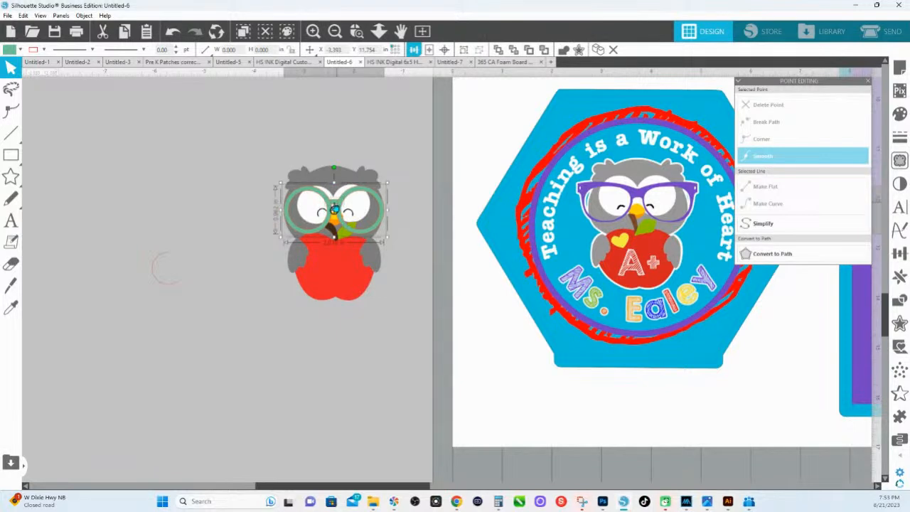
pyautogui.click(341, 207)
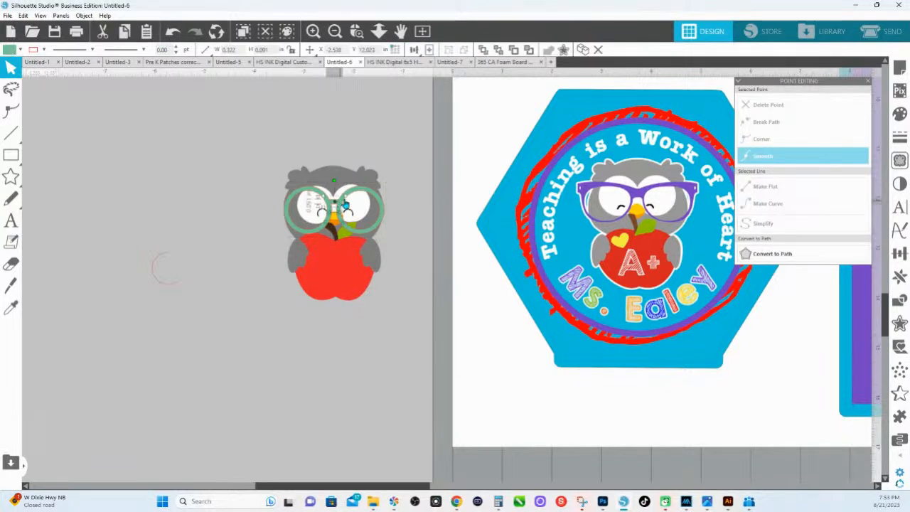
pyautogui.click(563, 50)
# Move the round green glasses slightly up on the owl's face and delete them
pyautogui.moveTo(374, 207); pyautogui.dragTo(380, 202)
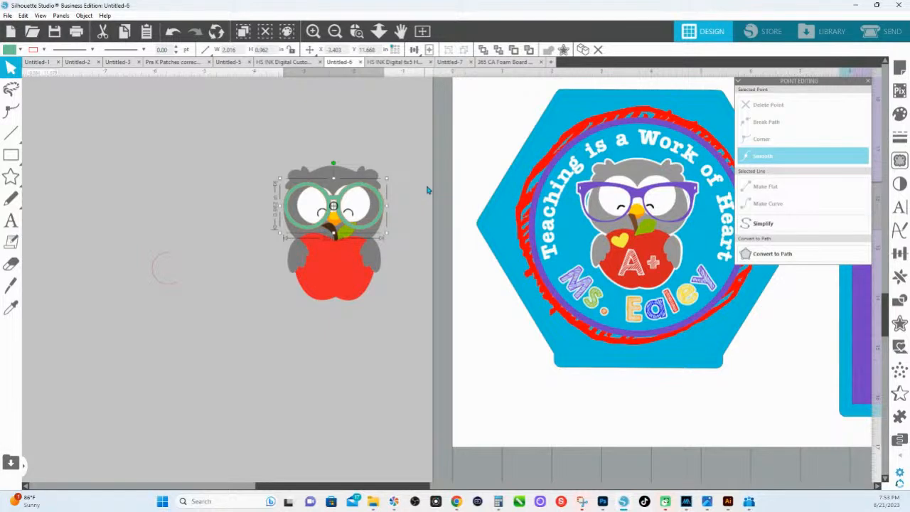
pyautogui.press('Delete')
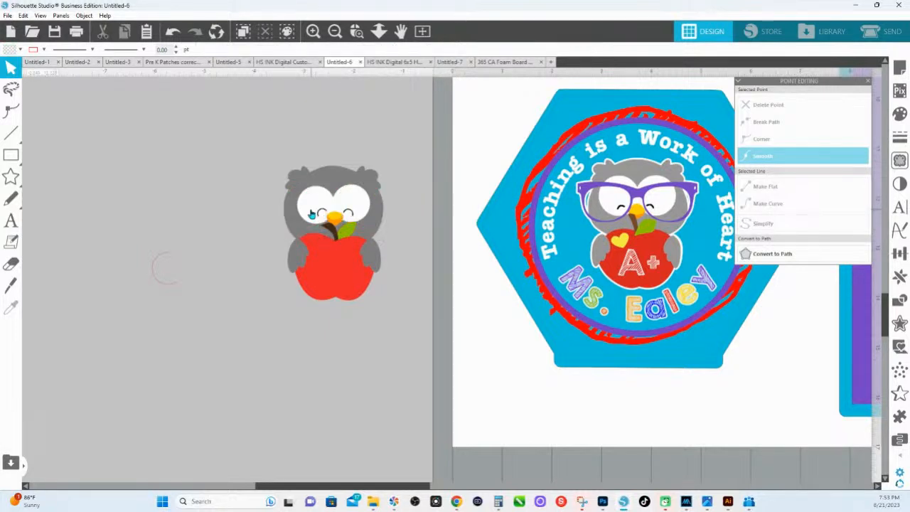